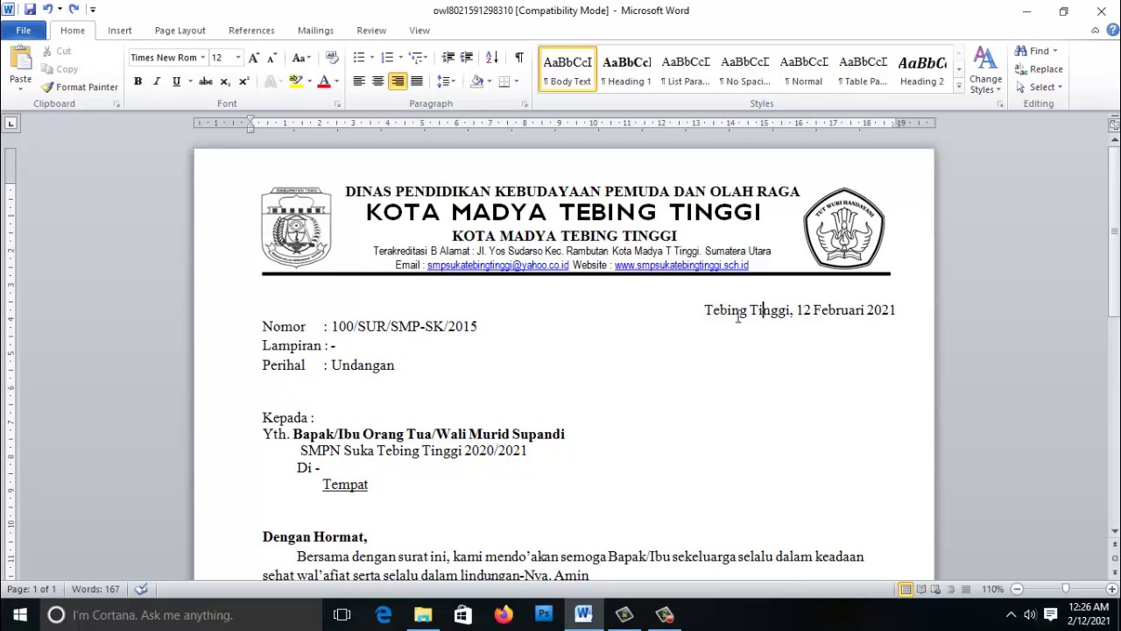
# - Place the caret in the letter's Nomor line and open the Windows Start menu
pyautogui.click(449, 326)
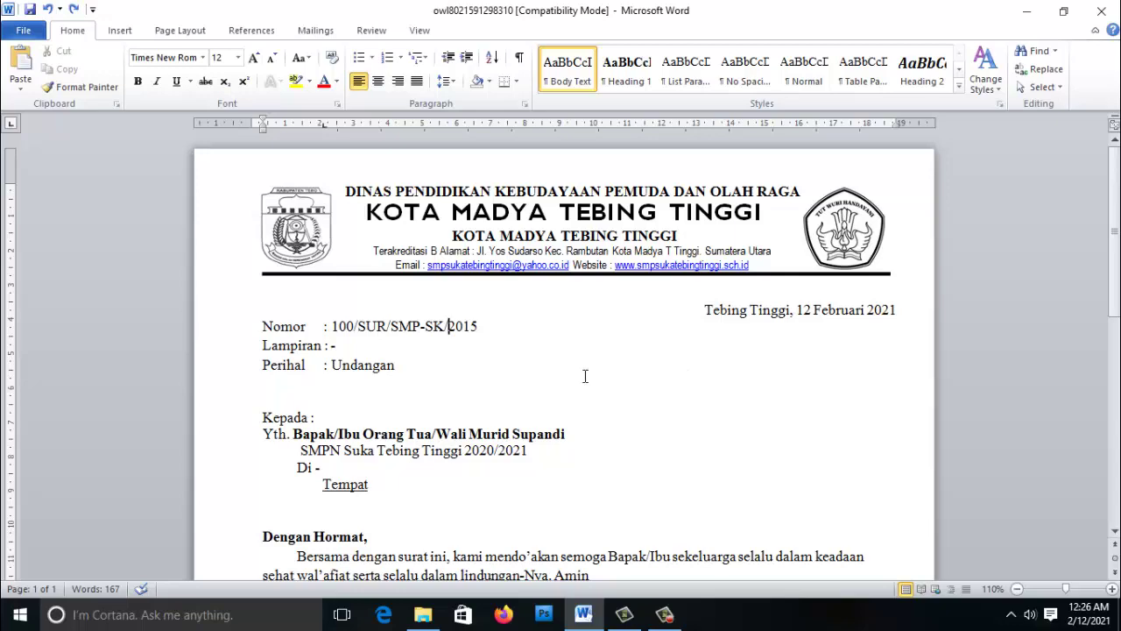
pyautogui.click(19, 614)
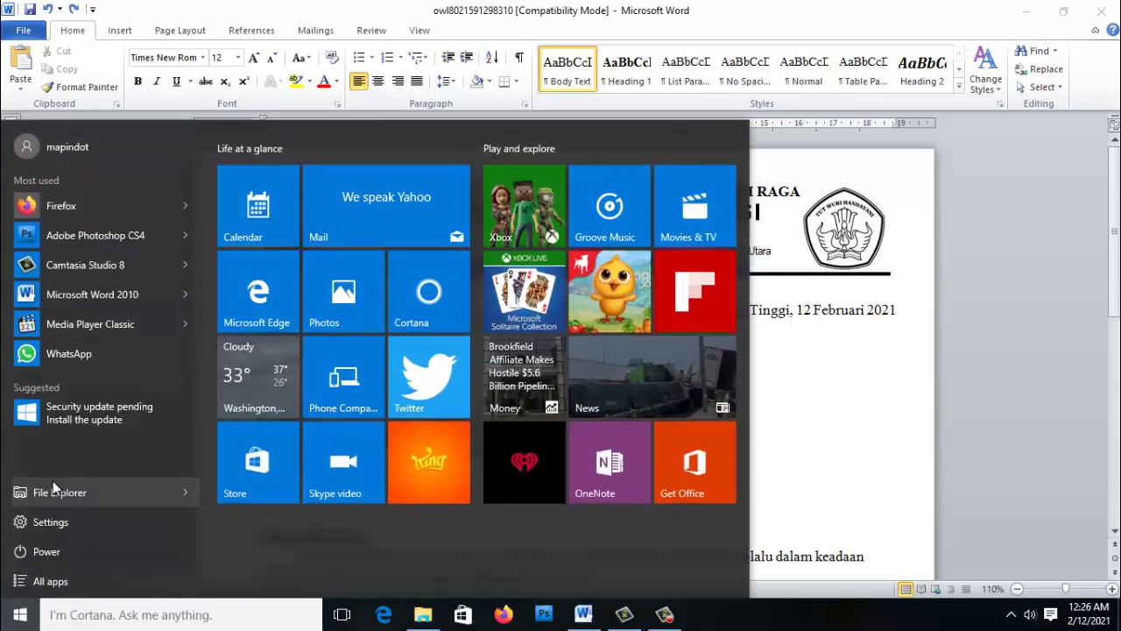
# - Launch Excel from All apps > Microsoft Office with a maximized blank workbook, selecting A1
pyautogui.click(55, 577)
pyautogui.scroll(-10, 67, 395)
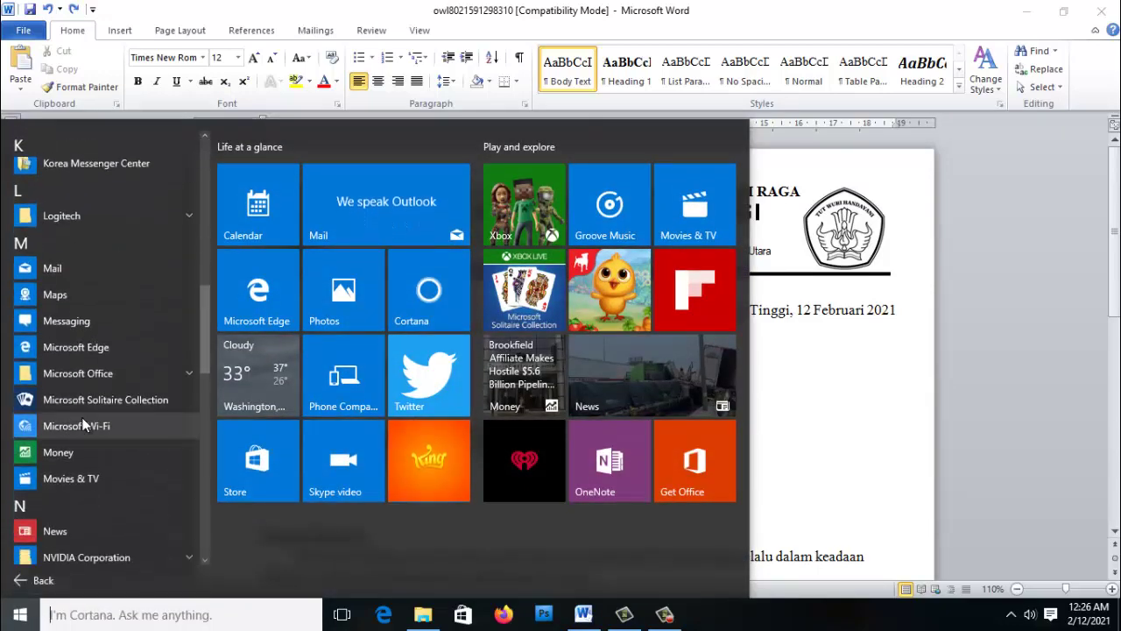
pyautogui.click(100, 375)
pyautogui.click(105, 484)
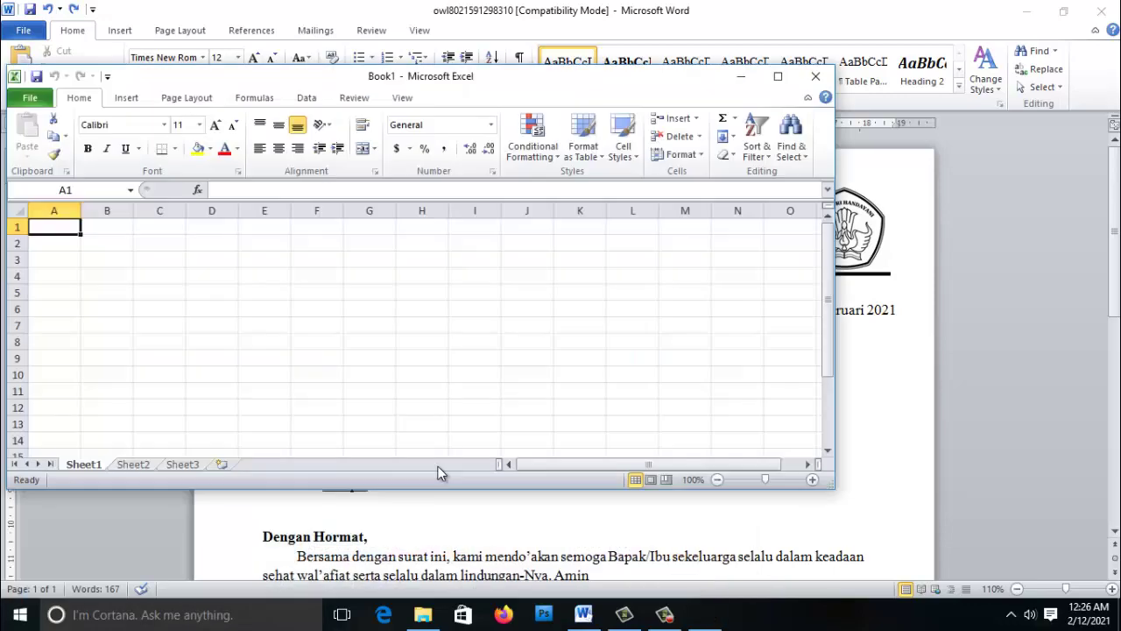
pyautogui.click(777, 77)
pyautogui.click(263, 273)
pyautogui.click(59, 161)
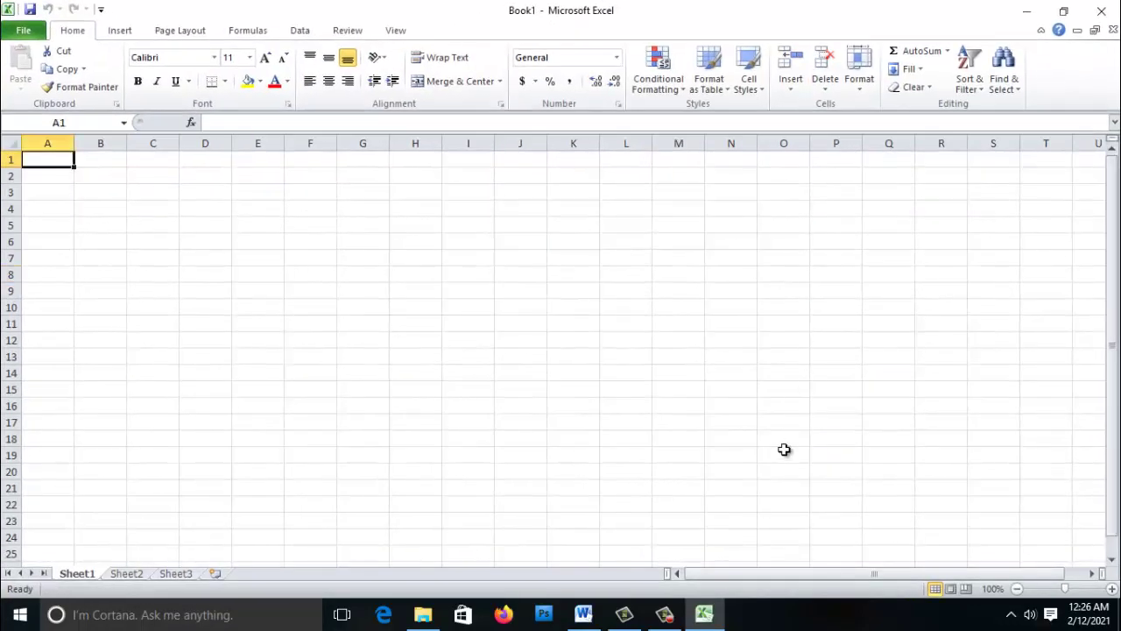
# - Enter the headers no_urut and tanggal in A1:B1, checking the letter's date line
pyautogui.click(584, 614)
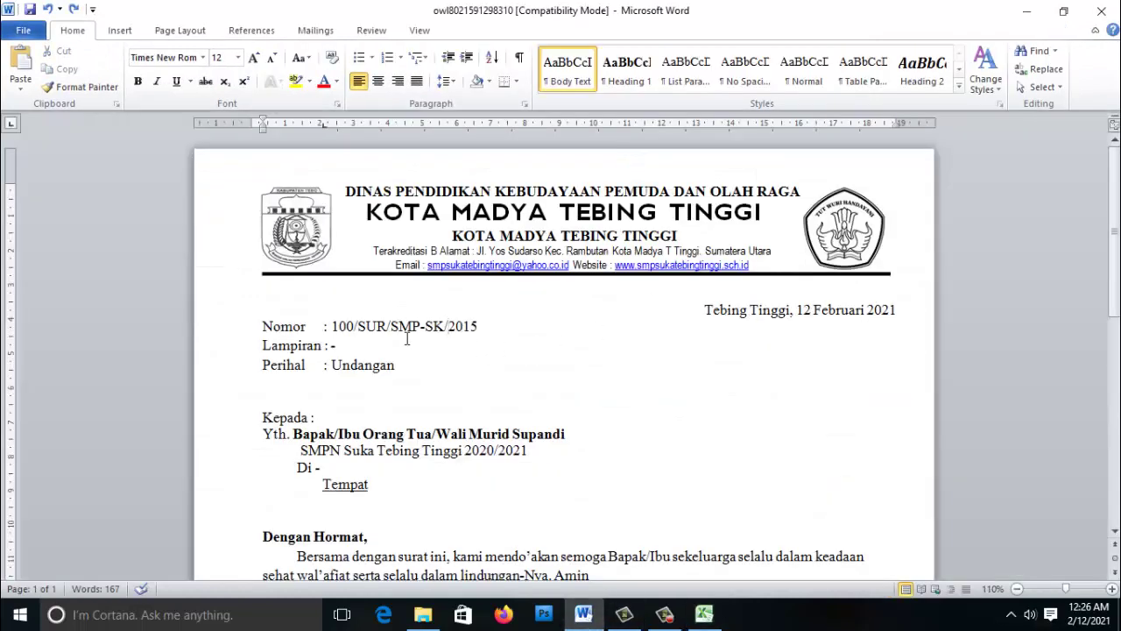
pyautogui.hotkey('alt', 'Tab')
pyautogui.write('no')
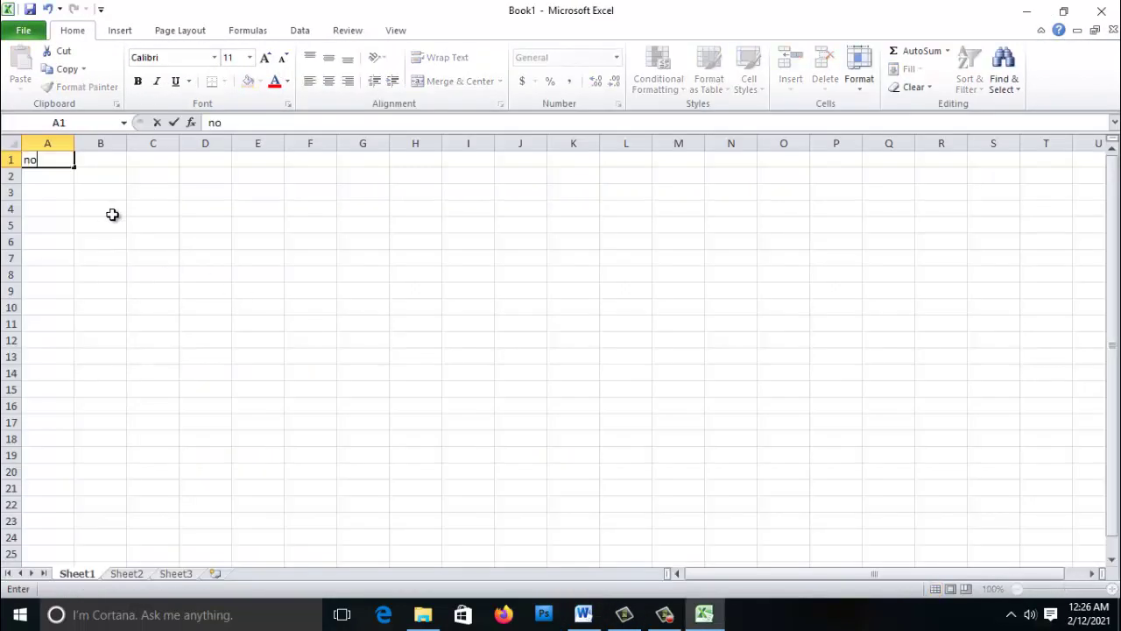
pyautogui.write('_urut')
pyautogui.click(100, 160)
pyautogui.hotkey('alt', 'Tab')
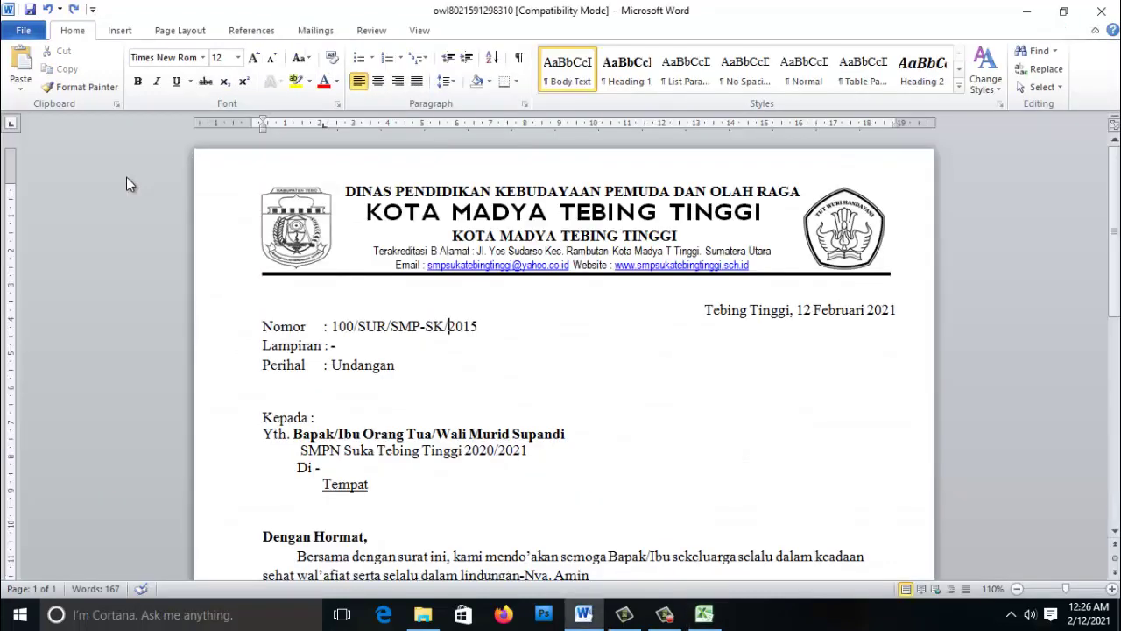
pyautogui.moveTo(715, 313); pyautogui.dragTo(788, 315)
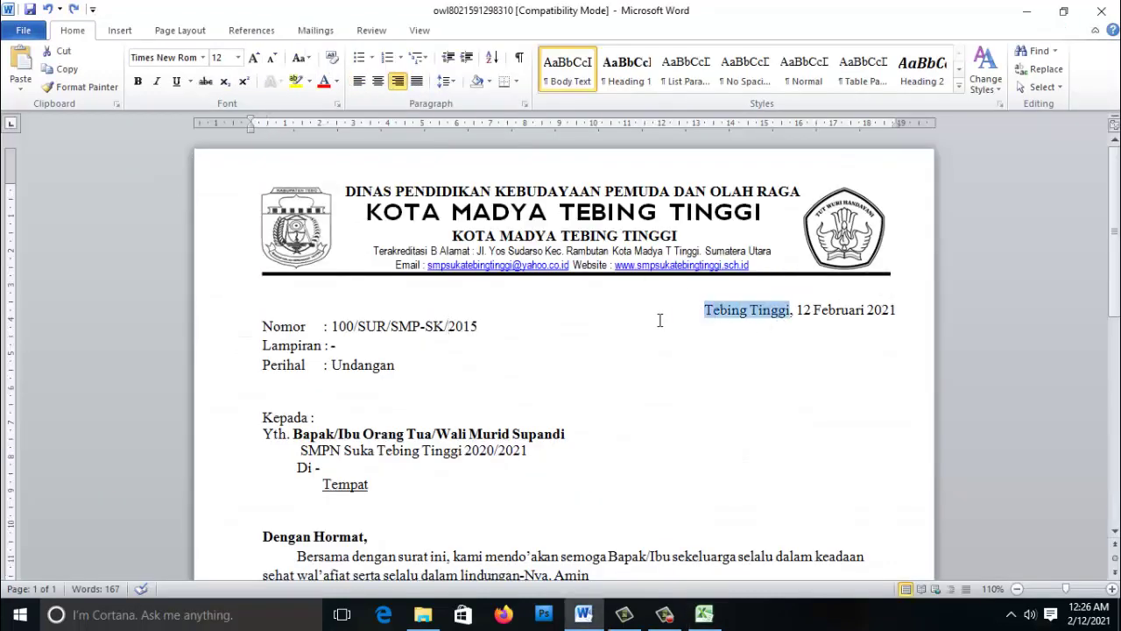
pyautogui.hotkey('alt', 'Tab')
pyautogui.write('tangga')
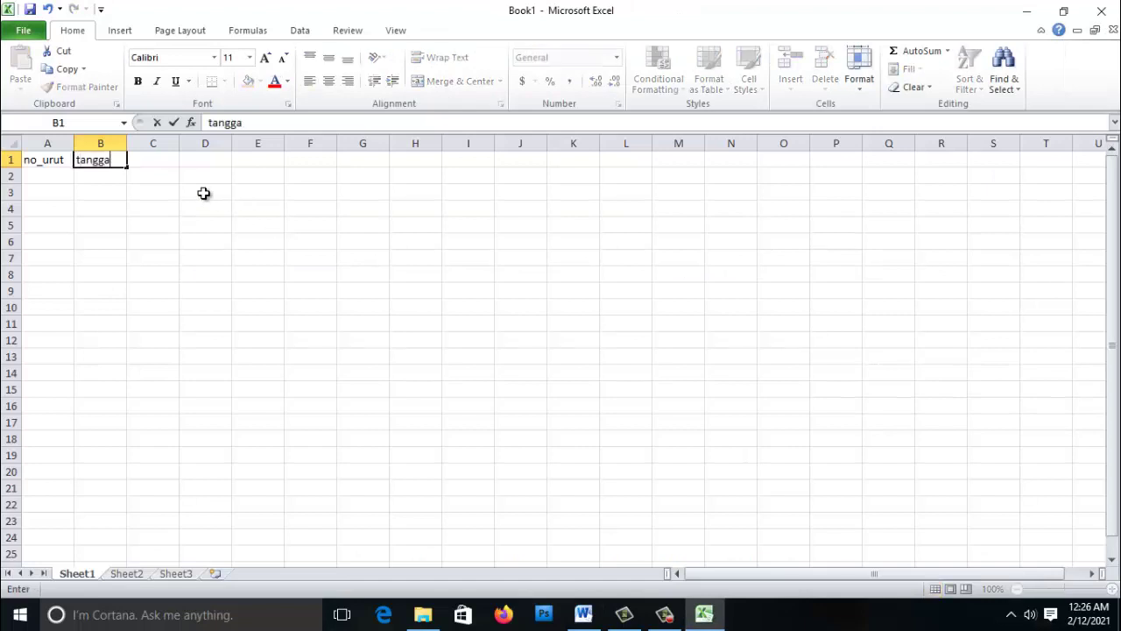
pyautogui.press('Tab')
# - Add the headers lampiran and perihal in C1:D1 after reviewing the letter's details
pyautogui.hotkey('alt', 'Tab')
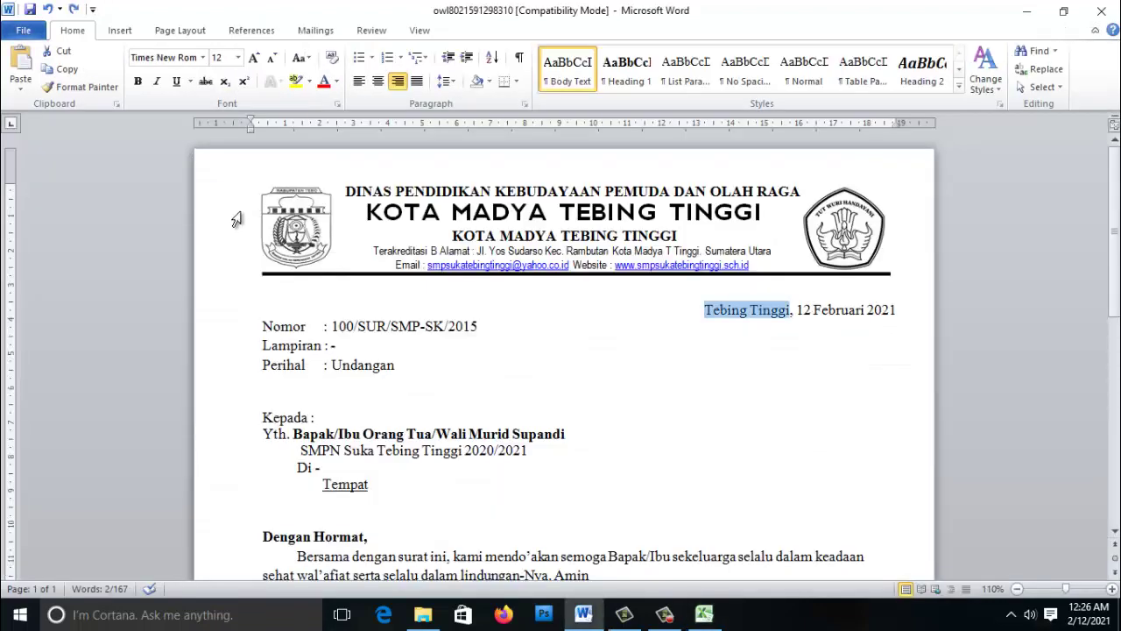
pyautogui.click(360, 330)
pyautogui.moveTo(720, 310); pyautogui.dragTo(732, 314)
pyautogui.click(351, 345)
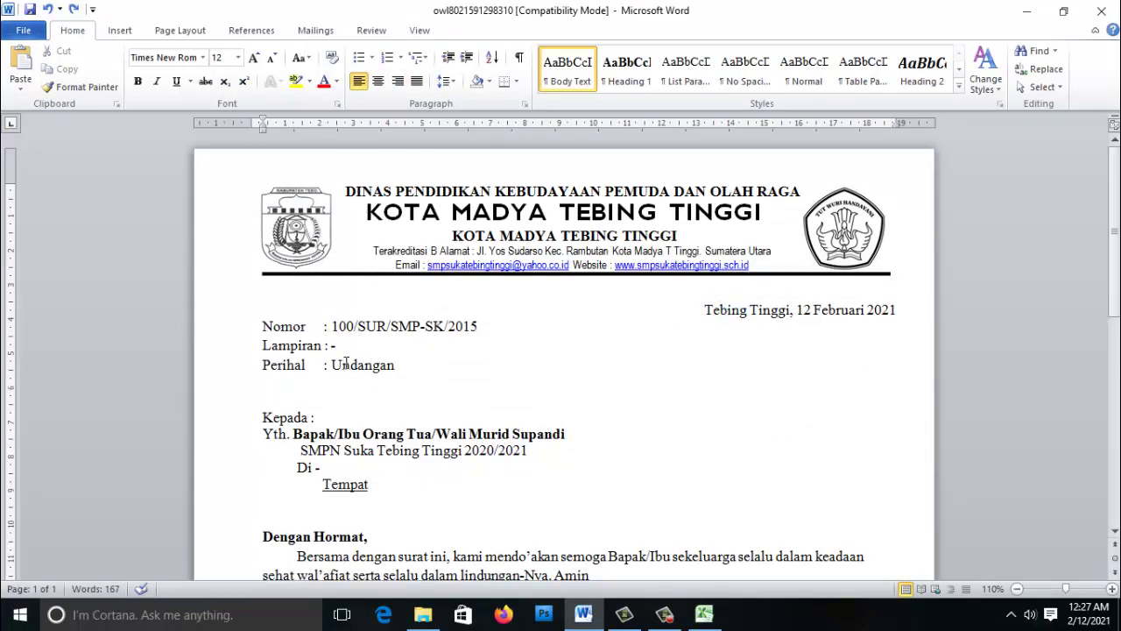
pyautogui.moveTo(339, 367)
pyautogui.mouseDown()
pyautogui.moveTo(394, 366)
pyautogui.moveTo(351, 366)
pyautogui.mouseUp()
pyautogui.click(339, 345)
pyautogui.hotkey('alt', 'Tab')
pyautogui.write('lampiran')
pyautogui.press('Tab')
pyautogui.write('undangan')
pyautogui.press('BackSpace')
pyautogui.press('BackSpace')
pyautogui.press('BackSpace')
pyautogui.press('BackSpace')
pyautogui.press('BackSpace')
pyautogui.press('BackSpace')
pyautogui.press('BackSpace')
pyautogui.press('BackSpace')
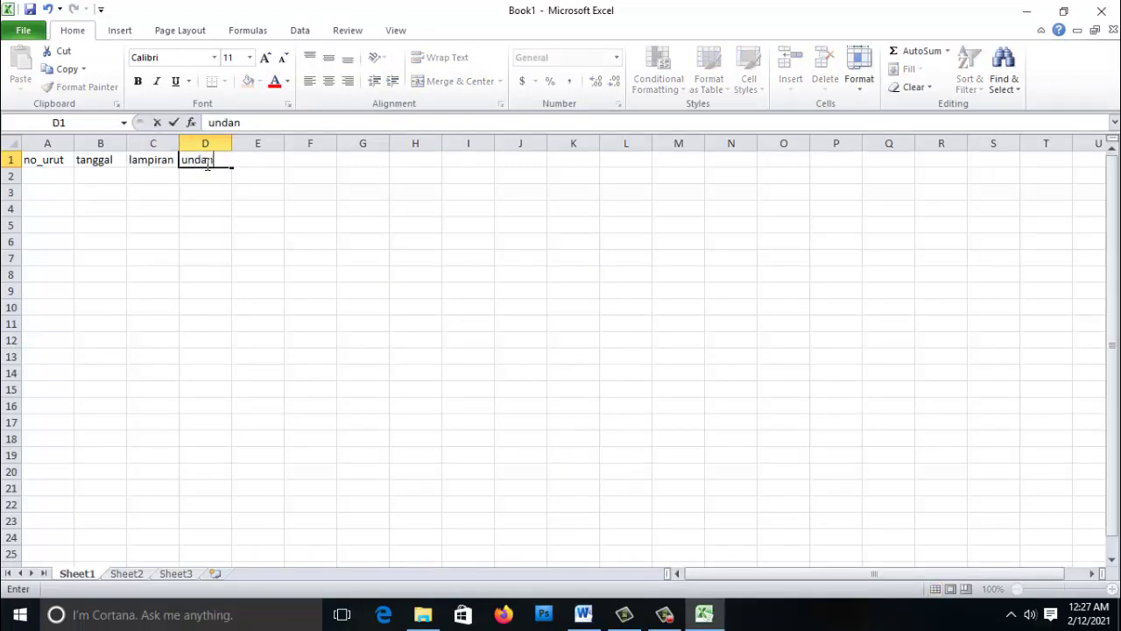
pyautogui.write('perihal')
pyautogui.press('Return')
# - Add the headers nama_siswa and hari in E1:F1
pyautogui.press('Up')
pyautogui.press('Right')
pyautogui.write('nam')
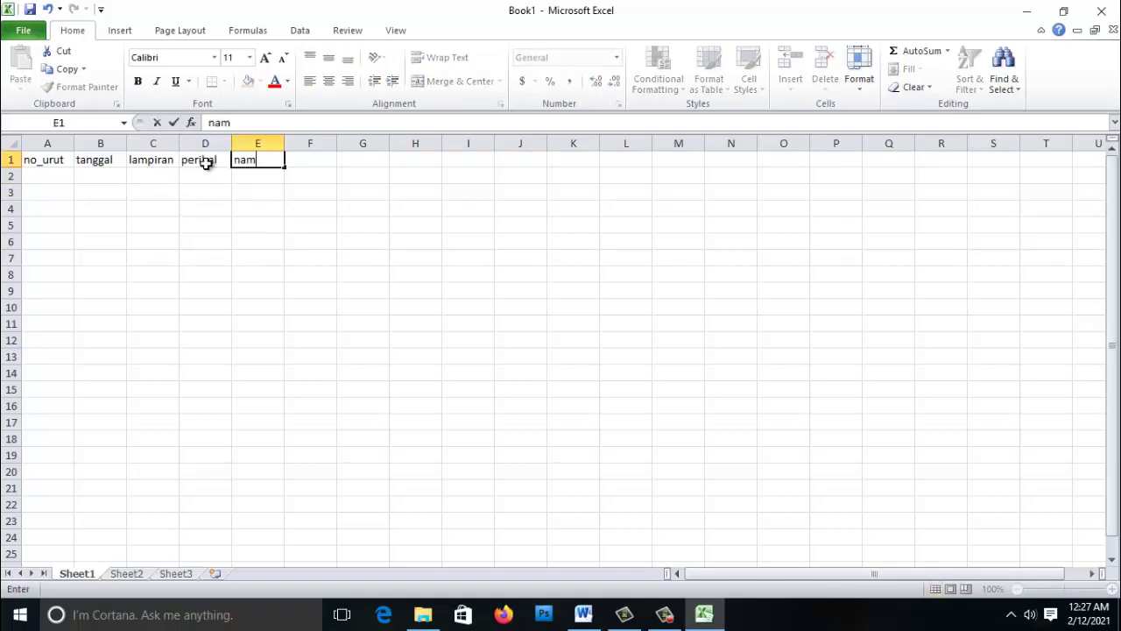
pyautogui.write('a_siswa')
pyautogui.press('Return')
pyautogui.hotkey('alt', 'Tab')
pyautogui.click(327, 433)
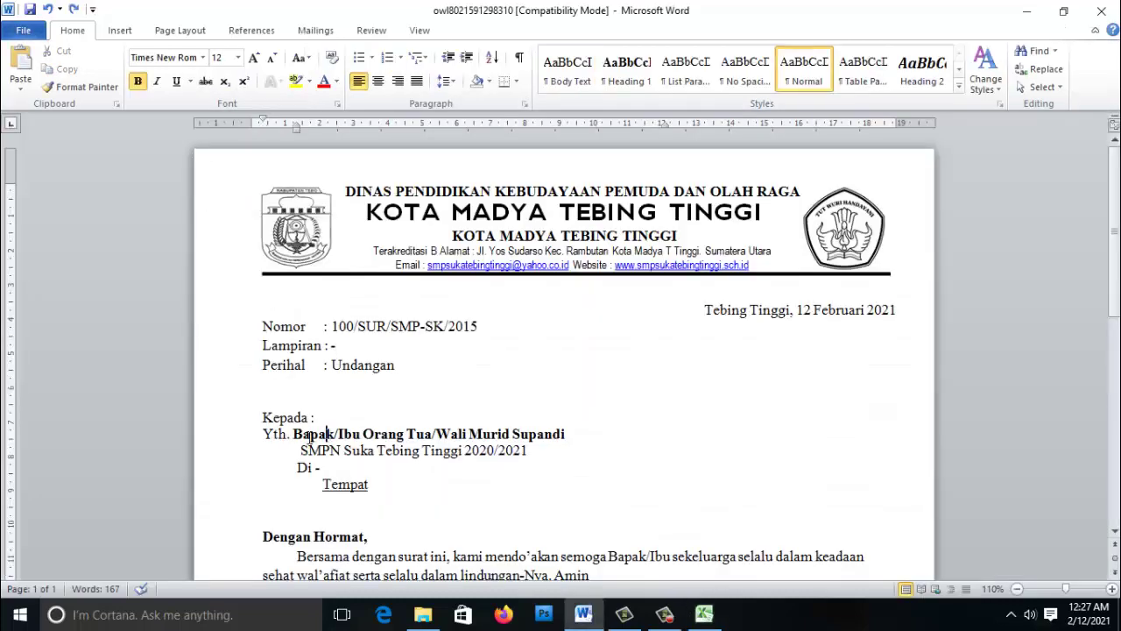
pyautogui.scroll(-2, 370, 379)
pyautogui.moveTo(471, 345); pyautogui.dragTo(565, 348)
pyautogui.click(383, 435)
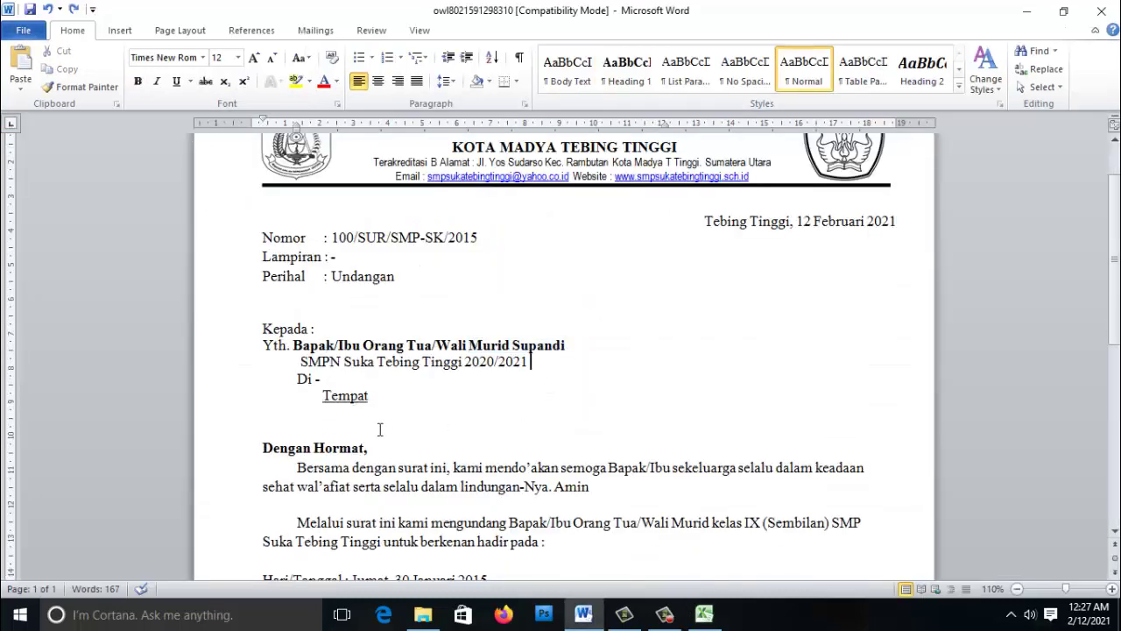
pyautogui.scroll(-4, 383, 435)
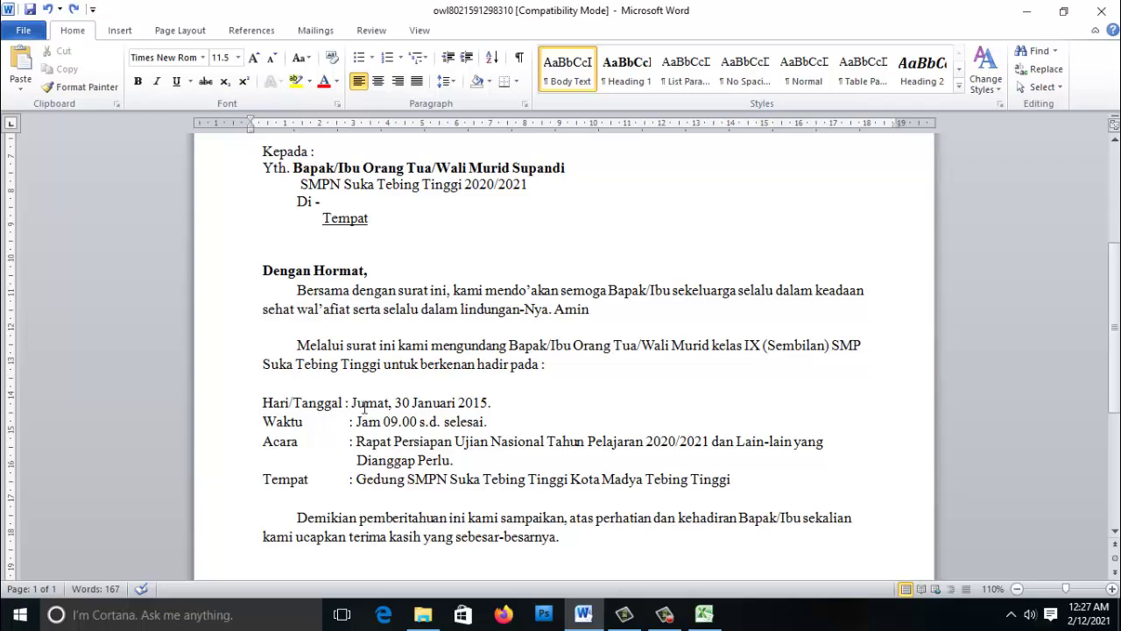
pyautogui.hotkey('alt', 'Tab')
pyautogui.click(327, 160)
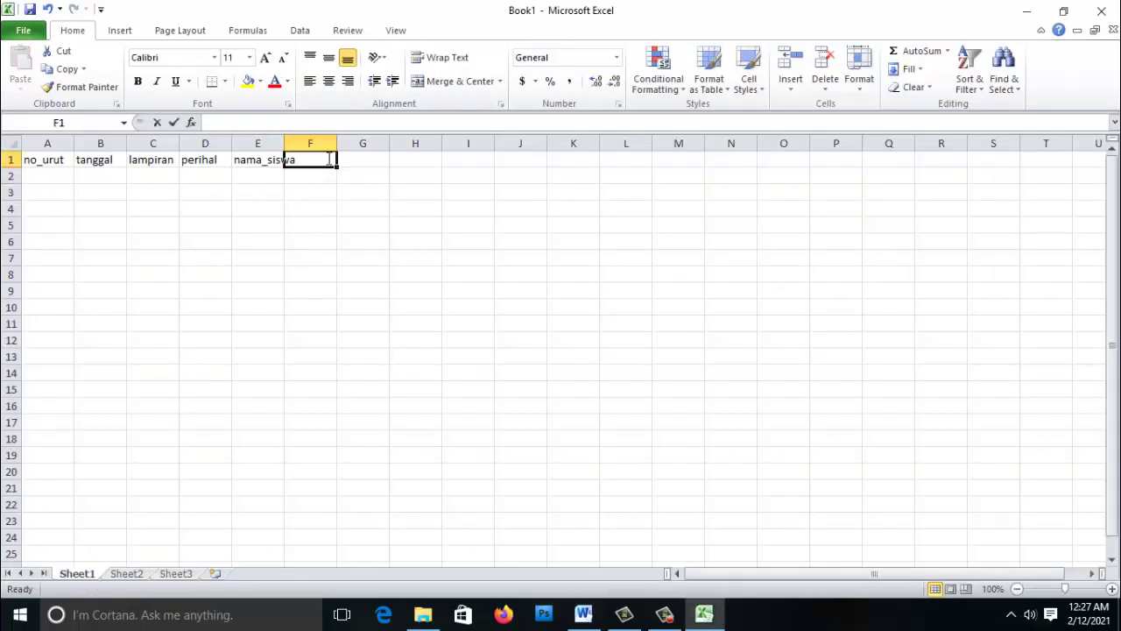
pyautogui.write('hari')
pyautogui.press('Tab')
# - Add the header jam in G1 after checking the letter's meeting time
pyautogui.hotkey('alt', 'Tab')
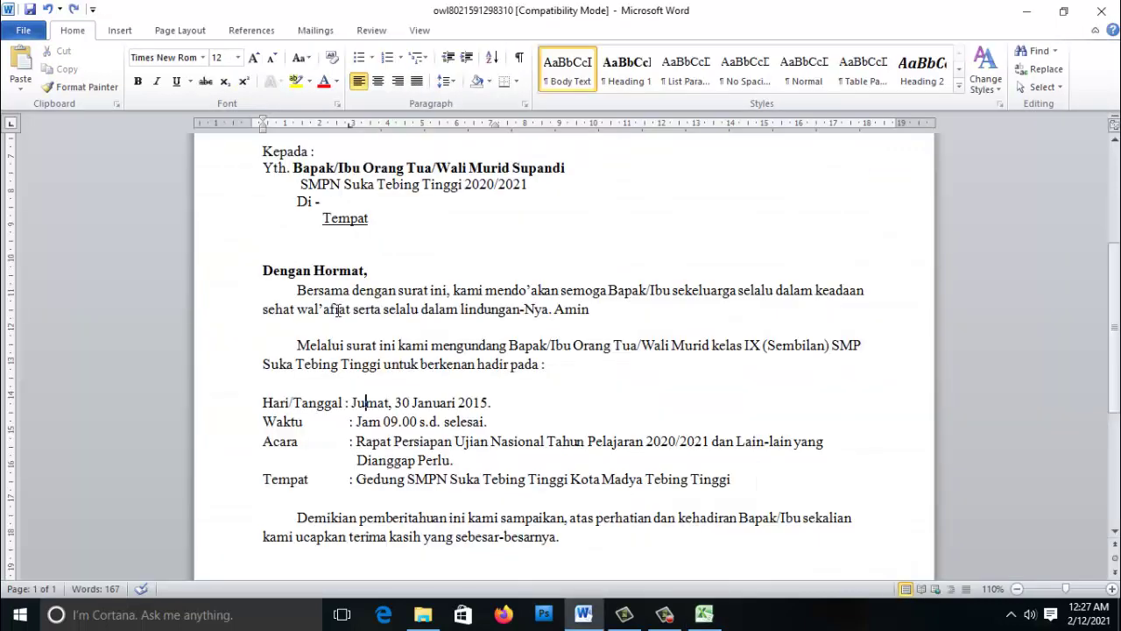
pyautogui.moveTo(406, 421); pyautogui.dragTo(441, 421)
pyautogui.click(457, 402)
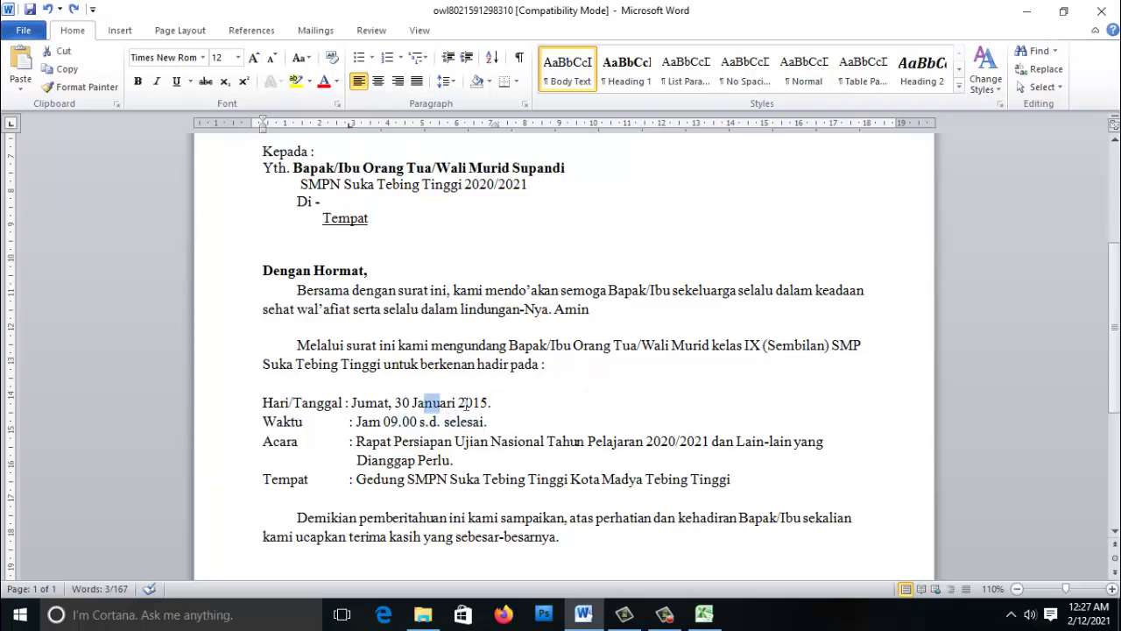
pyautogui.hotkey('alt', 'Tab')
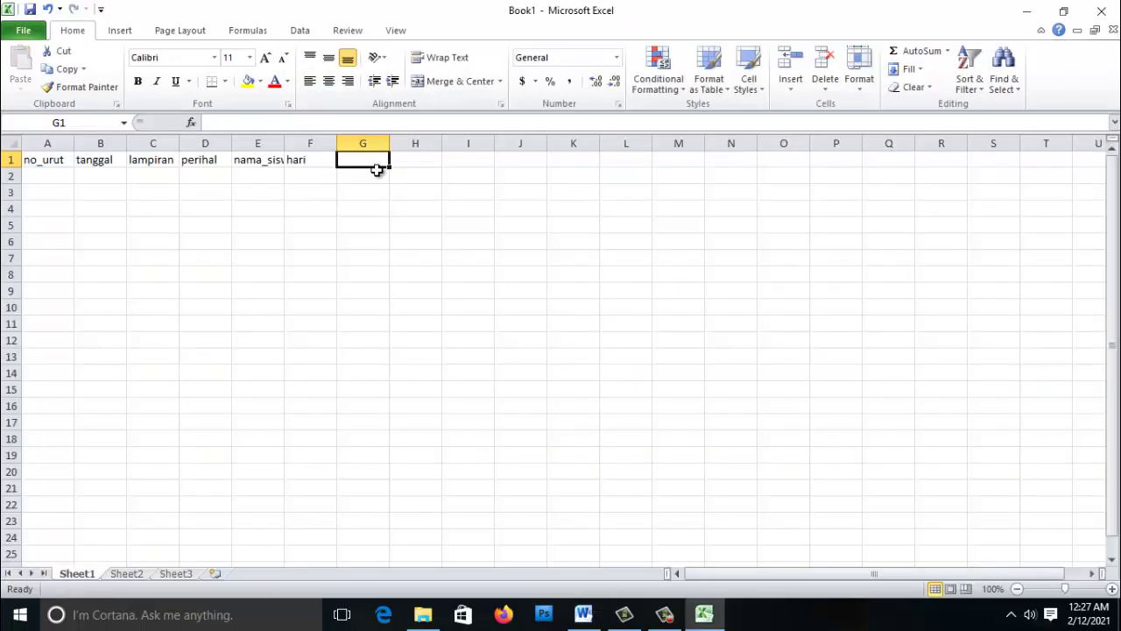
pyautogui.click(304, 161)
pyautogui.click(356, 157)
pyautogui.write('jam')
pyautogui.click(417, 159)
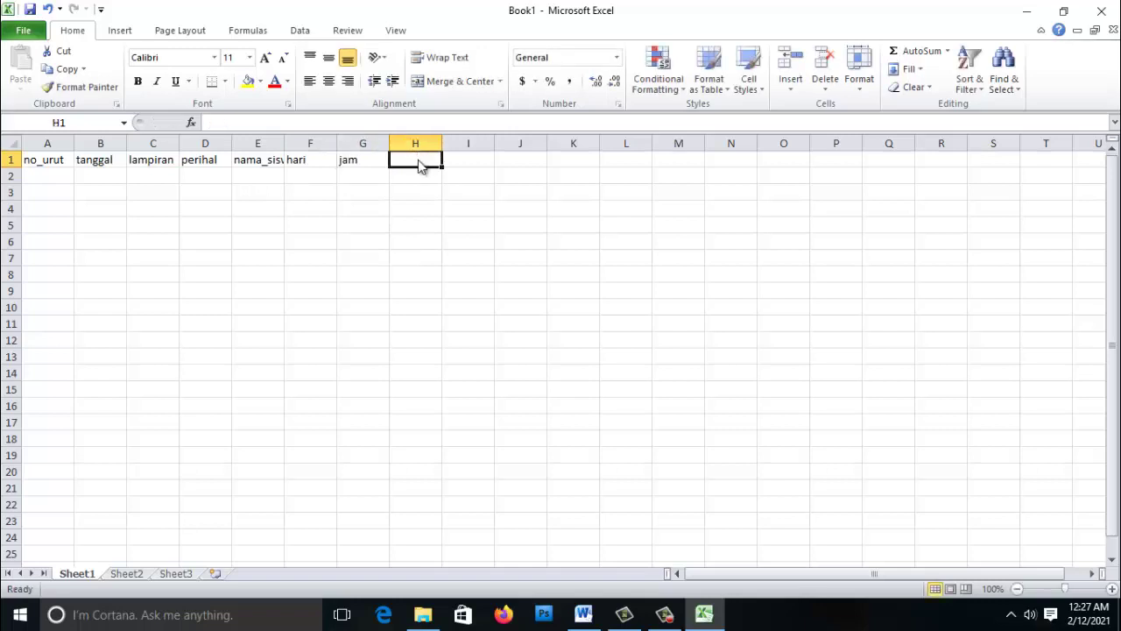
# - Add the final headers acara and tempat in H1:I1
pyautogui.hotkey('alt', 'Tab')
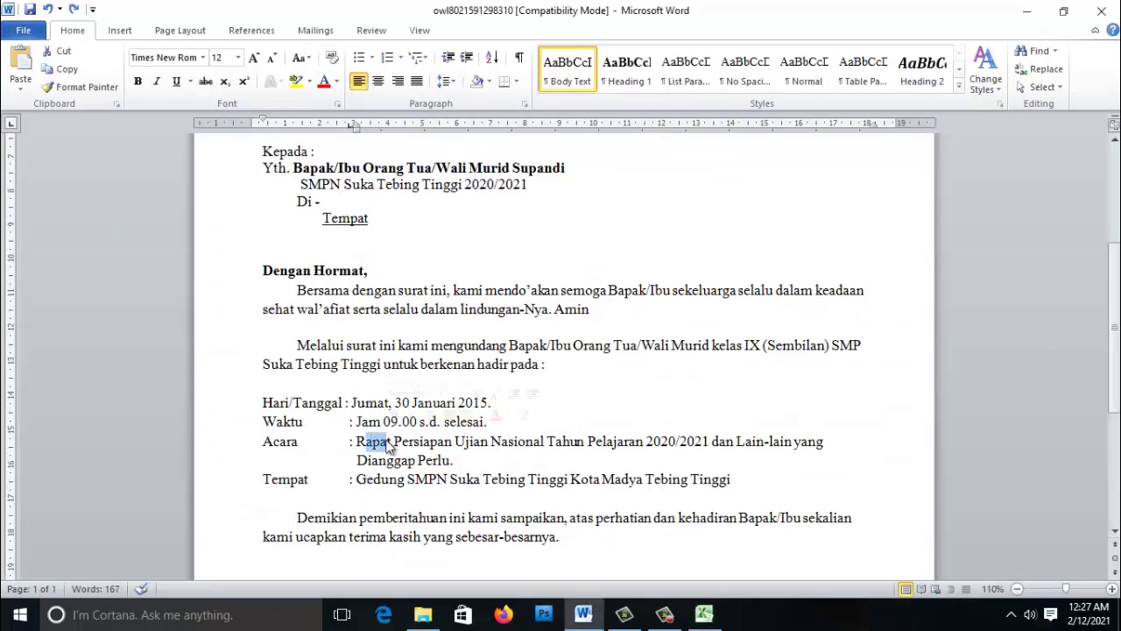
pyautogui.hotkey('alt', 'Tab')
pyautogui.write('cara')
pyautogui.press('BackSpace')
pyautogui.press('BackSpace')
pyautogui.press('BackSpace')
pyautogui.press('BackSpace')
pyautogui.write('ca')
pyautogui.press('BackSpace')
pyautogui.press('BackSpace')
pyautogui.press('BackSpace')
pyautogui.press('BackSpace')
pyautogui.write('ca')
pyautogui.press('BackSpace')
pyautogui.press('BackSpace')
pyautogui.press('BackSpace')
pyautogui.write('ara')
pyautogui.press('Tab')
pyautogui.hotkey('alt', 'Tab')
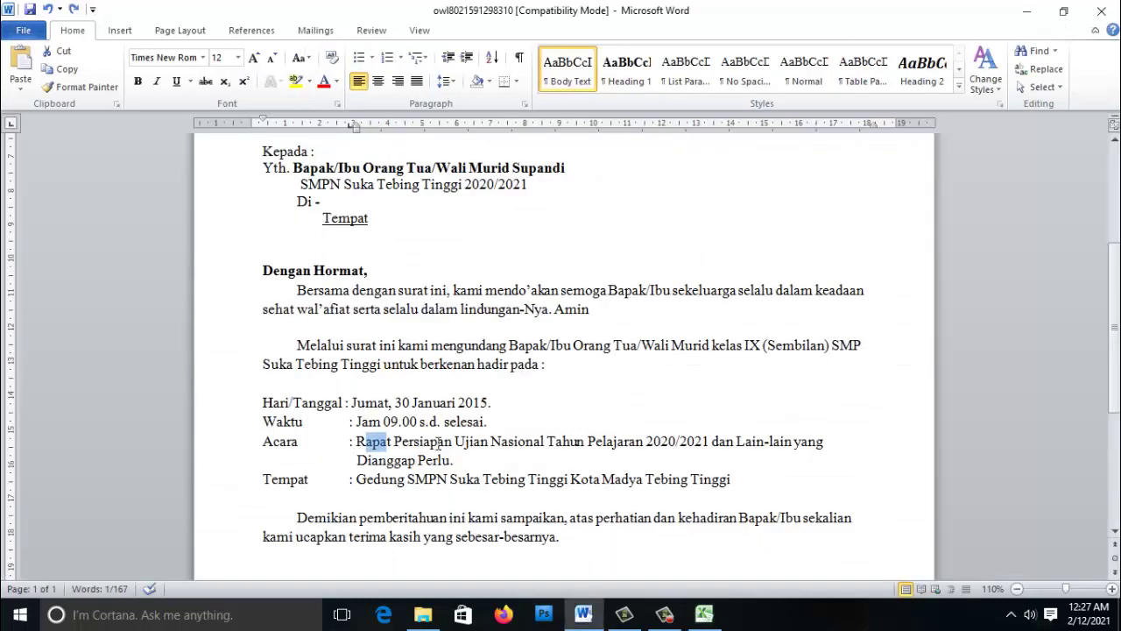
pyautogui.hotkey('alt', 'Tab')
pyautogui.write('tempat')
pyautogui.press('Return')
# - Number the records 1 to 5 down A2:A6 under no_urut
pyautogui.press('Left')
pyautogui.press('Left')
pyautogui.press('Left')
pyautogui.press('Left')
pyautogui.press('Left')
pyautogui.press('Left')
pyautogui.press('Left')
pyautogui.press('Left')
pyautogui.write('1')
pyautogui.press('Return')
pyautogui.write('2')
pyautogui.press('Return')
pyautogui.write('3')
pyautogui.press('Return')
pyautogui.write('4')
pyautogui.press('Return')
pyautogui.write('5')
pyautogui.press('Return')
pyautogui.press('Up')
pyautogui.press('Up')
pyautogui.press('Up')
pyautogui.press('Up')
pyautogui.press('Up')
pyautogui.press('Right')
pyautogui.press('Left')
pyautogui.press('Right')
pyautogui.press('Right')
pyautogui.press('Left')
pyautogui.hotkey('alt', 'Tab')
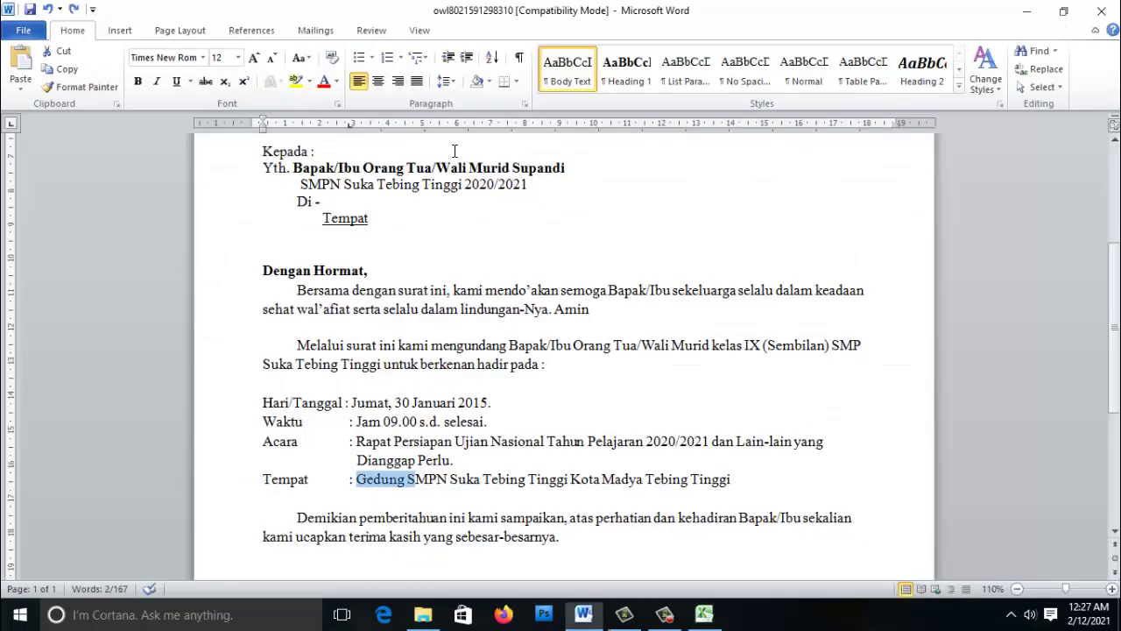
# - Paste the letter's date line into B2 and widen column B to fit
pyautogui.scroll(5, 455, 151)
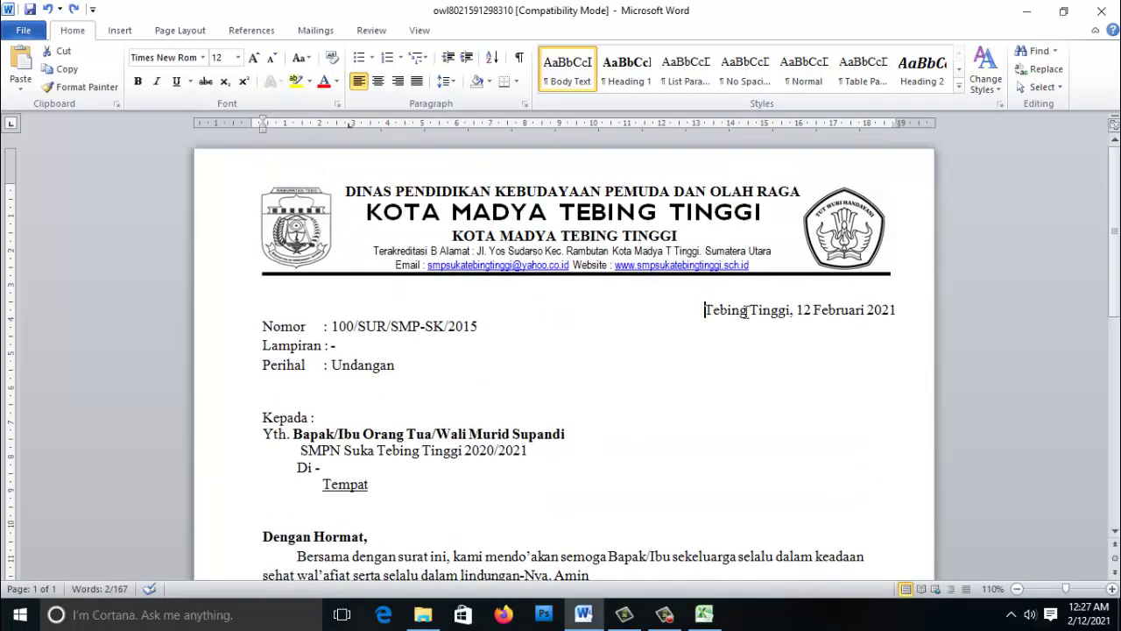
pyautogui.moveTo(706, 311); pyautogui.dragTo(884, 317)
pyautogui.hotkey('ctrl', 'c')
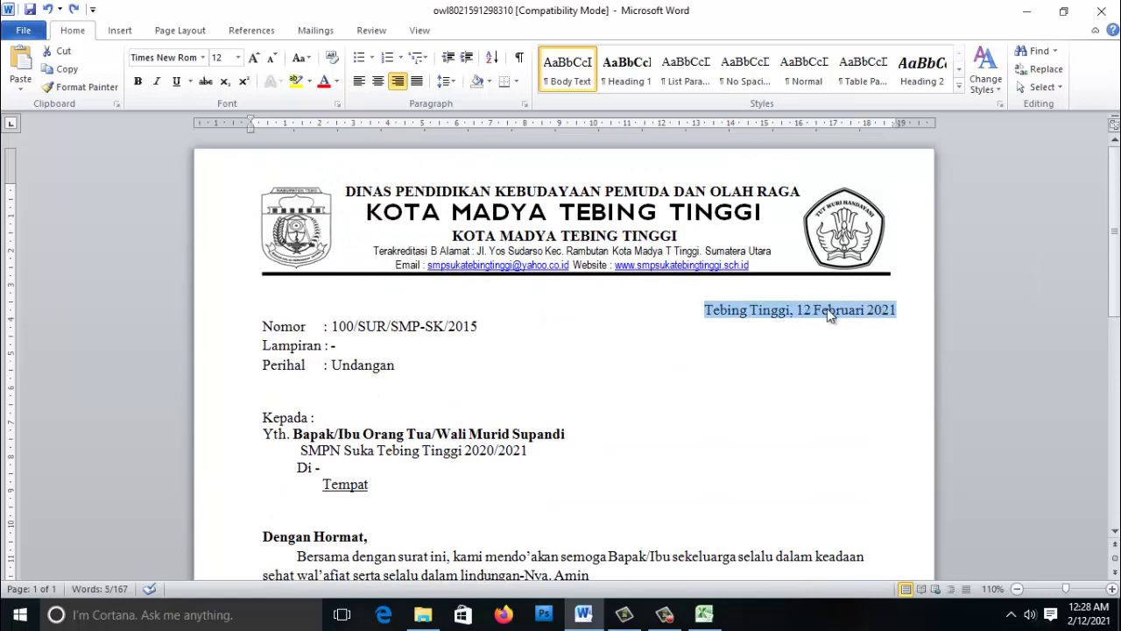
pyautogui.hotkey('alt', 'Tab')
pyautogui.click(230, 121)
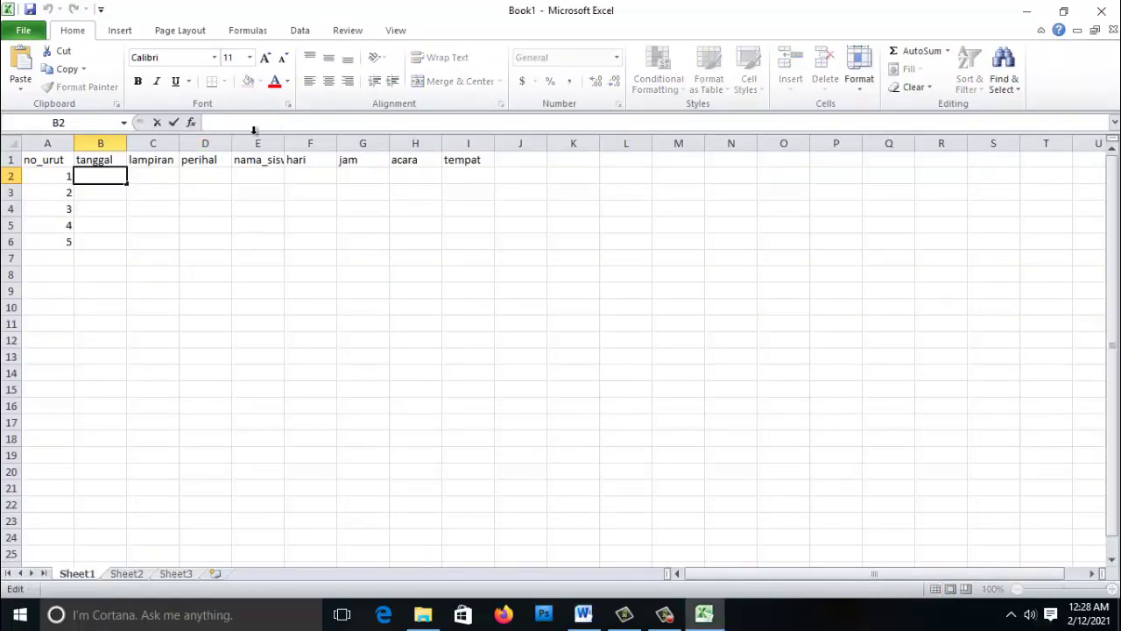
pyautogui.hotkey('ctrl', 'v')
pyautogui.click(158, 162)
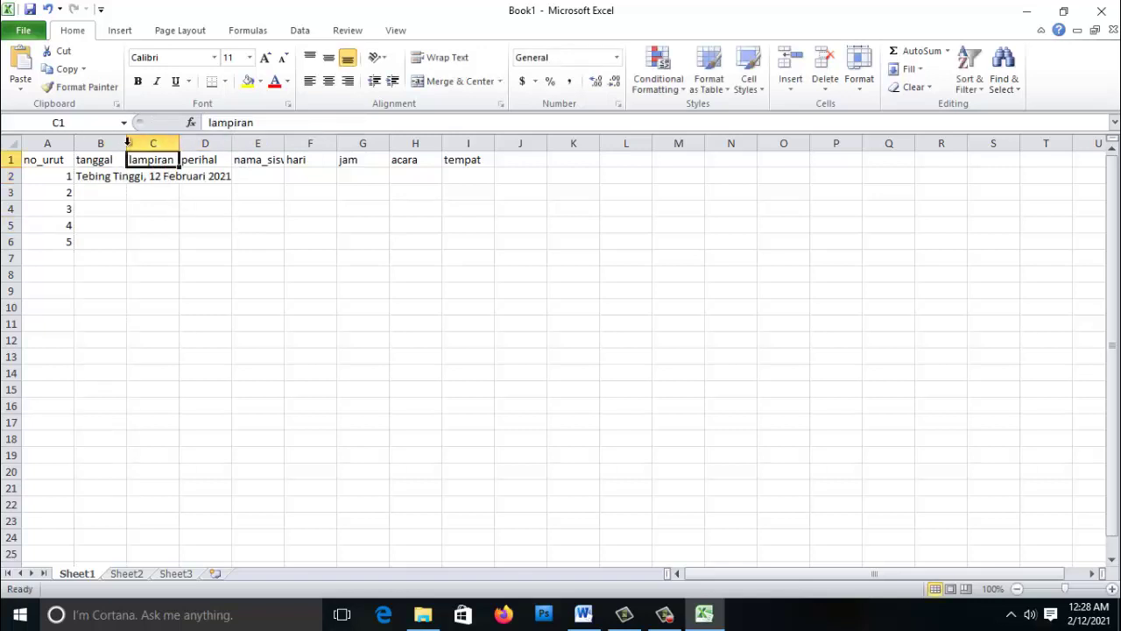
pyautogui.doubleClick(127, 143)
pyautogui.click(215, 225)
# - Enter a dash as the attachment value in C2
pyautogui.click(264, 175)
pyautogui.click(298, 121)
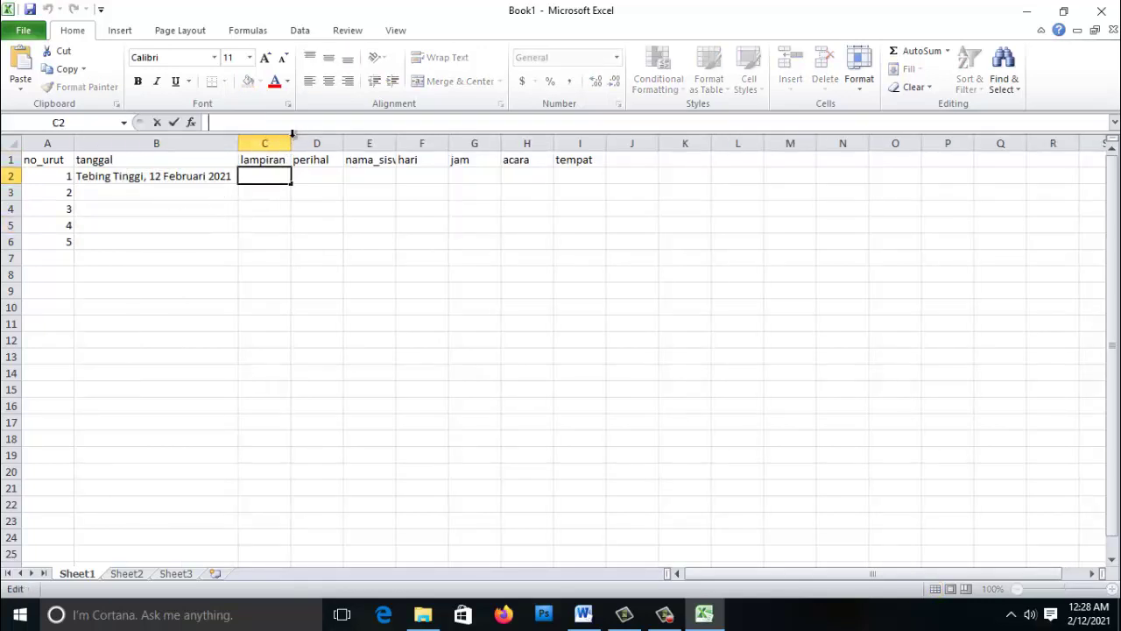
pyautogui.write('-')
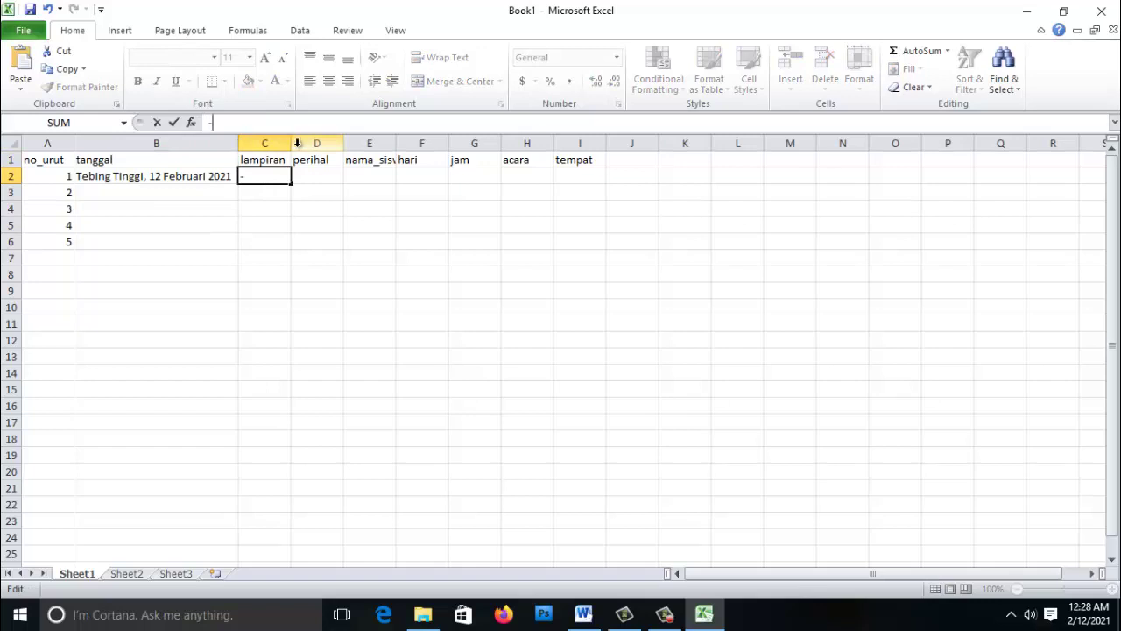
pyautogui.click(320, 175)
pyautogui.press('Escape')
pyautogui.click(303, 175)
pyautogui.click(272, 177)
pyautogui.click(253, 123)
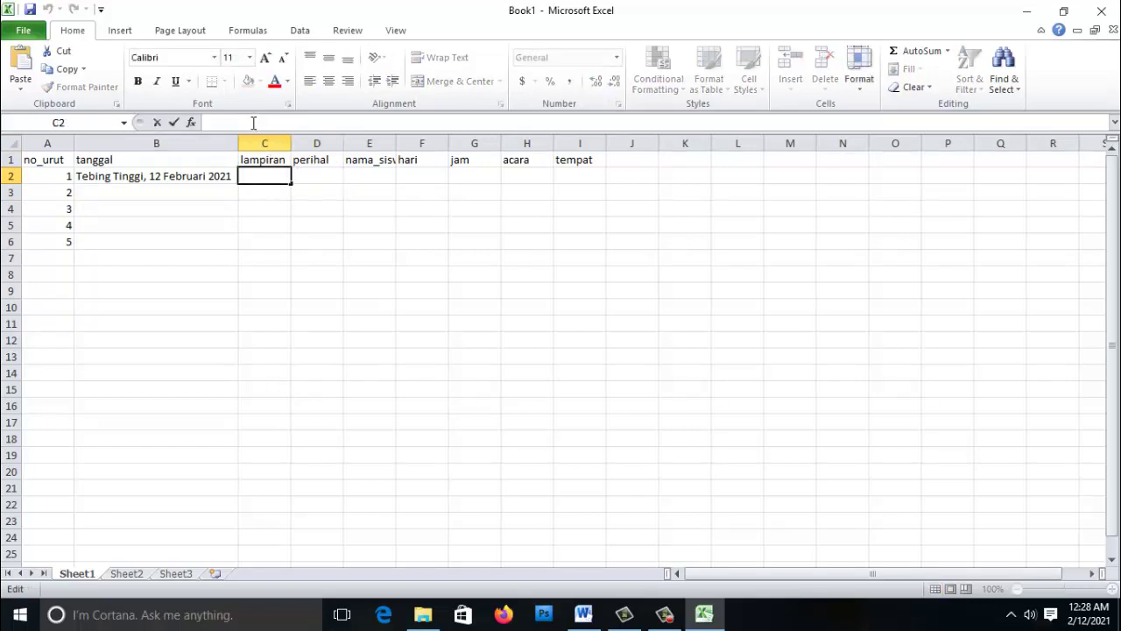
pyautogui.write('-')
pyautogui.press('Escape')
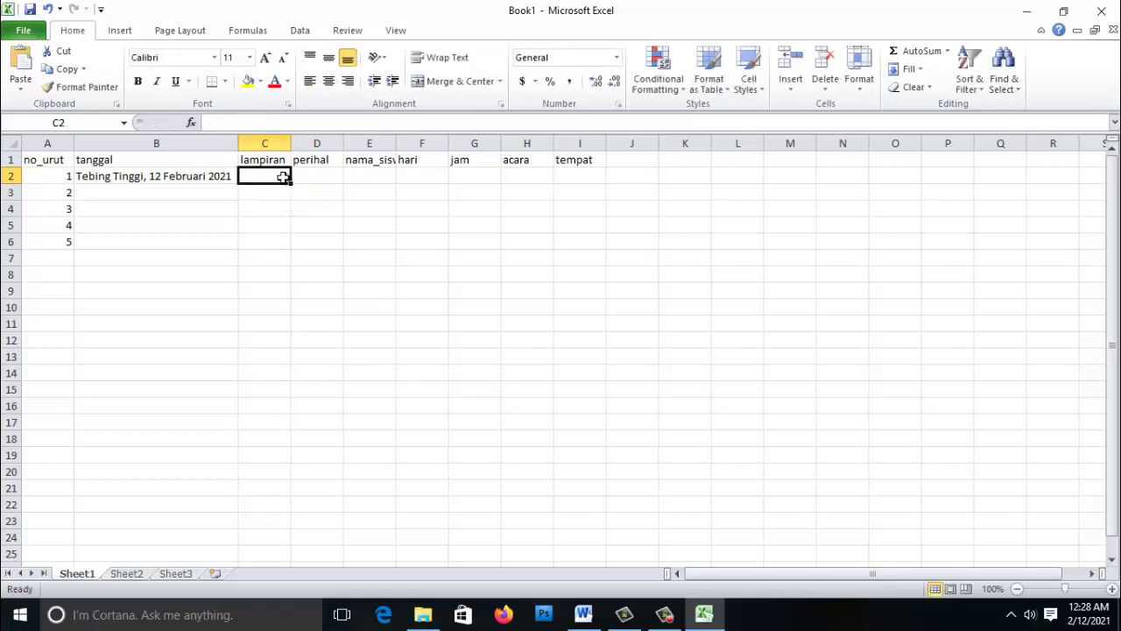
pyautogui.write('-')
pyautogui.press('Return')
# - Enter subject Undangan in D2 and the student's full name in E2
pyautogui.press('Up')
pyautogui.press('Right')
pyautogui.write('Udnagan')
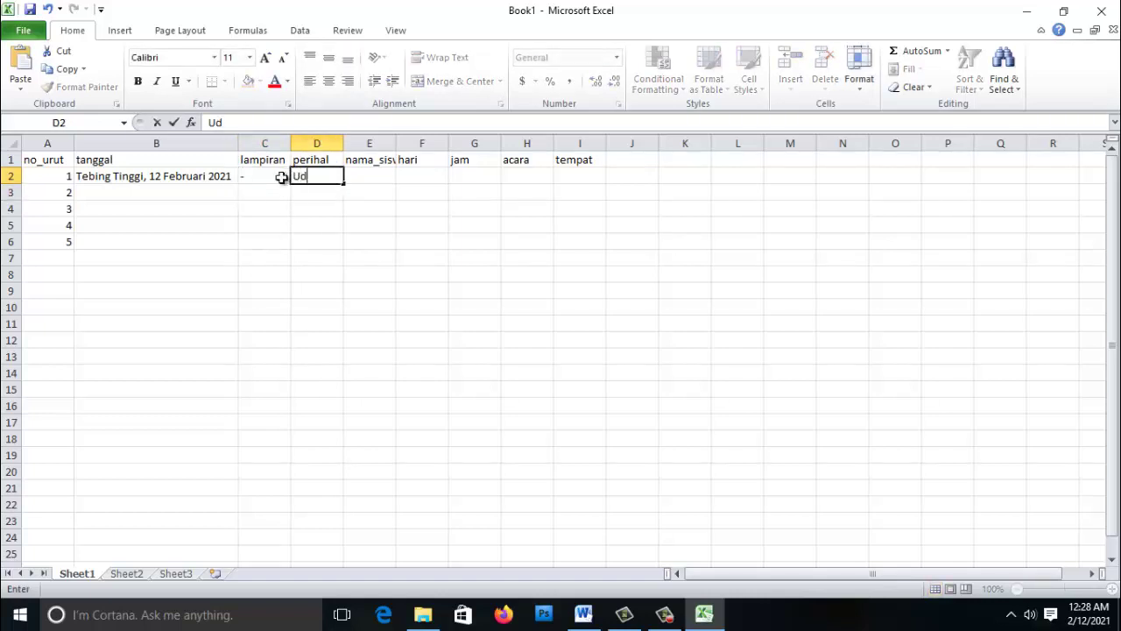
pyautogui.press('BackSpace')
pyautogui.press('BackSpace')
pyautogui.press('BackSpace')
pyautogui.write('ndanga')
pyautogui.press('Tab')
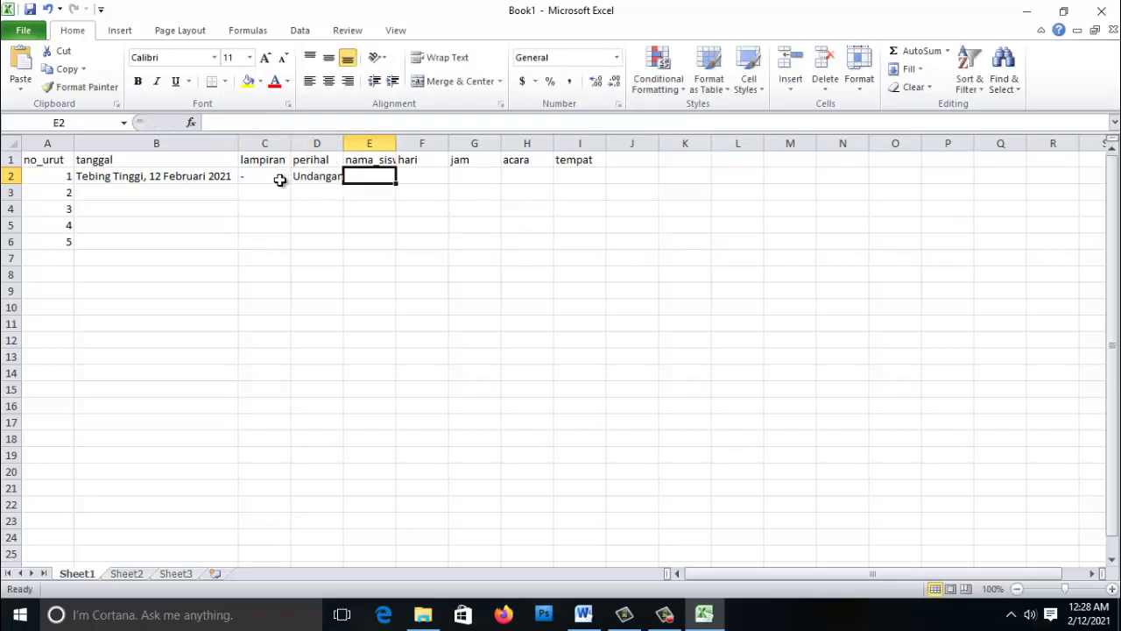
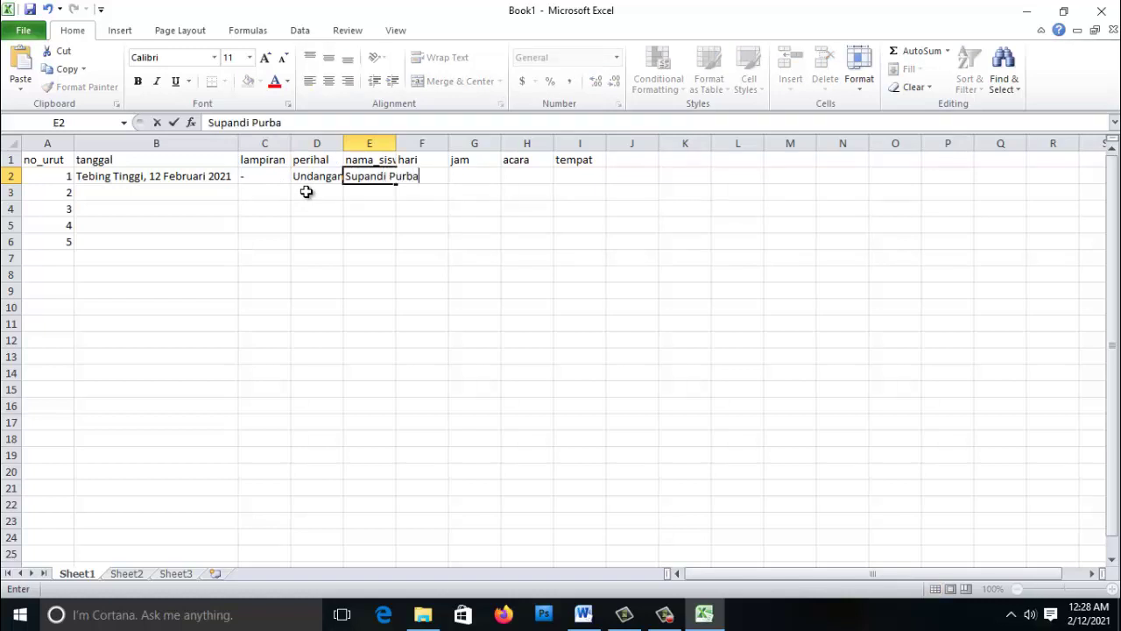
pyautogui.press('Return')
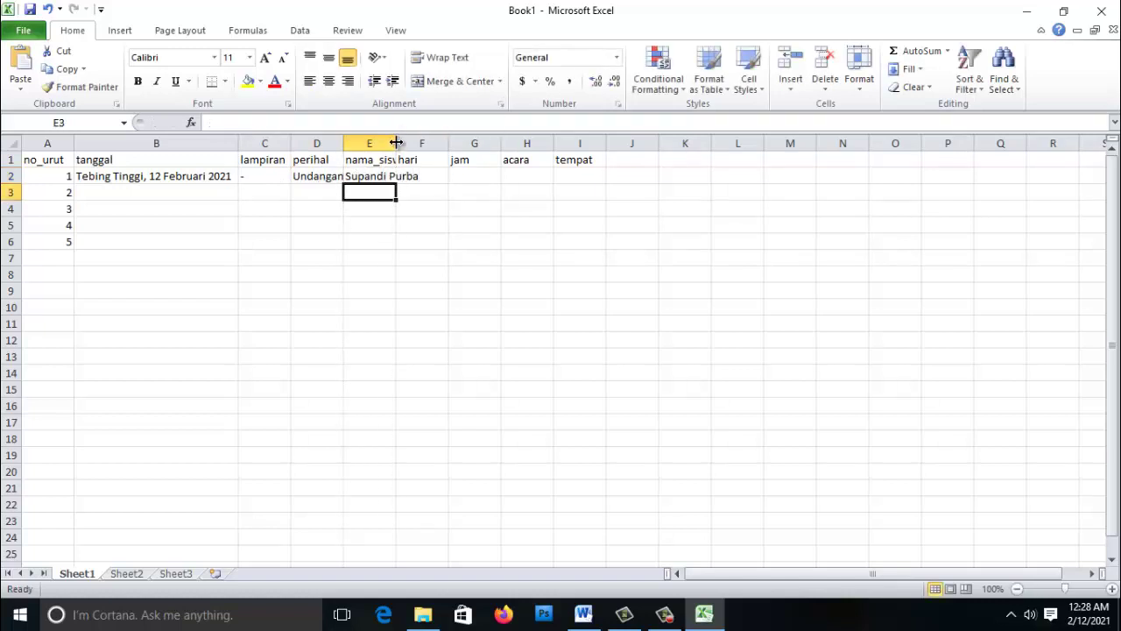
# - Enter 'Jumat, 19 Februari 2021' in F2 and 'Jam 09.00 sd Selesai' in G2
pyautogui.hotkey('alt', 'Tab')
pyautogui.moveTo(351, 402); pyautogui.dragTo(487, 402)
pyautogui.hotkey('alt', 'Tab')
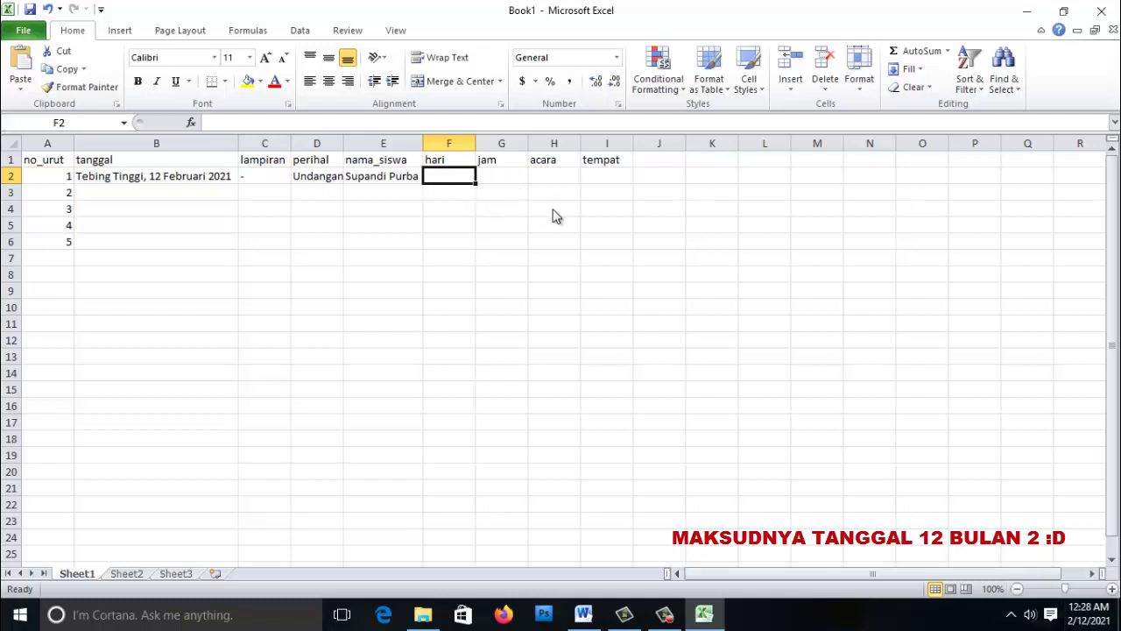
pyautogui.hotkey('alt', 'Tab')
pyautogui.hotkey('alt', 'Tab')
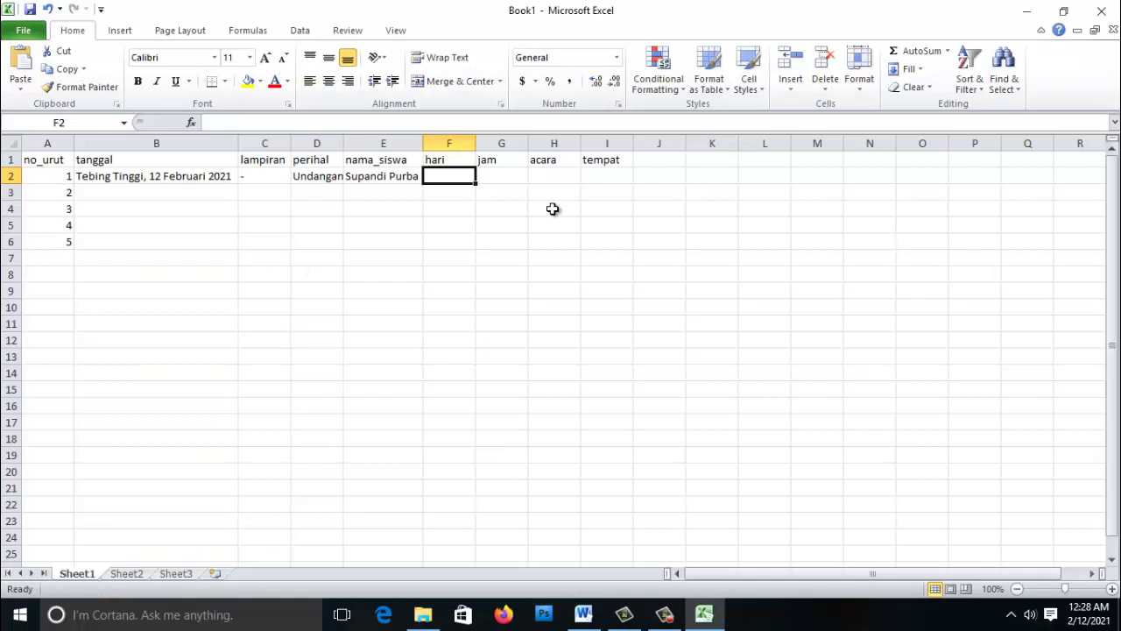
pyautogui.write('Jumat')
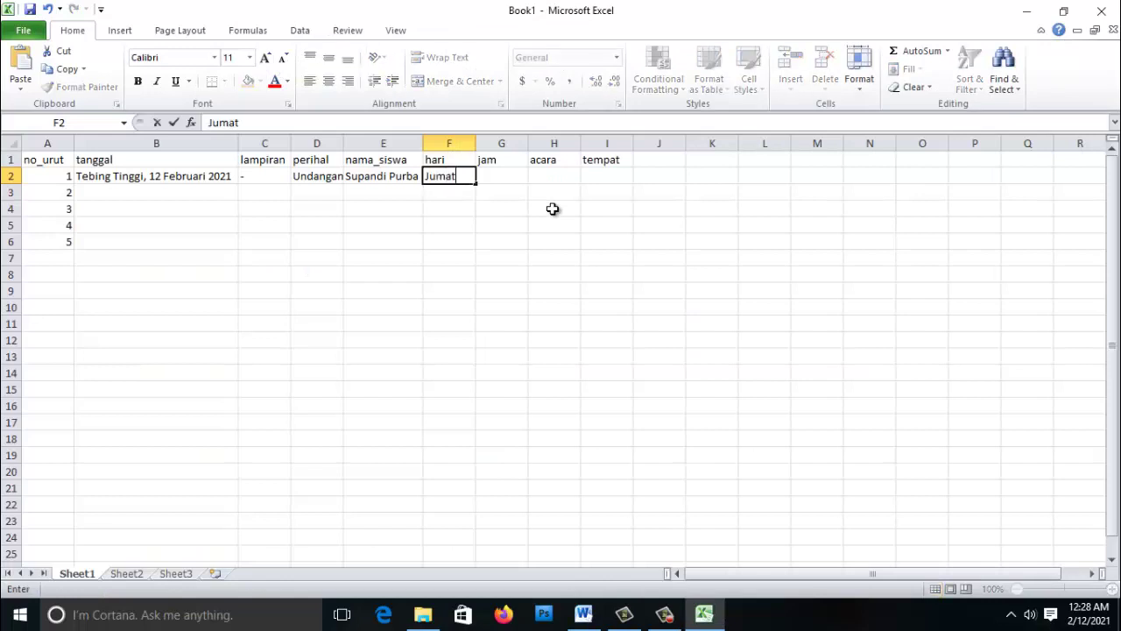
pyautogui.write(', 19 Febru')
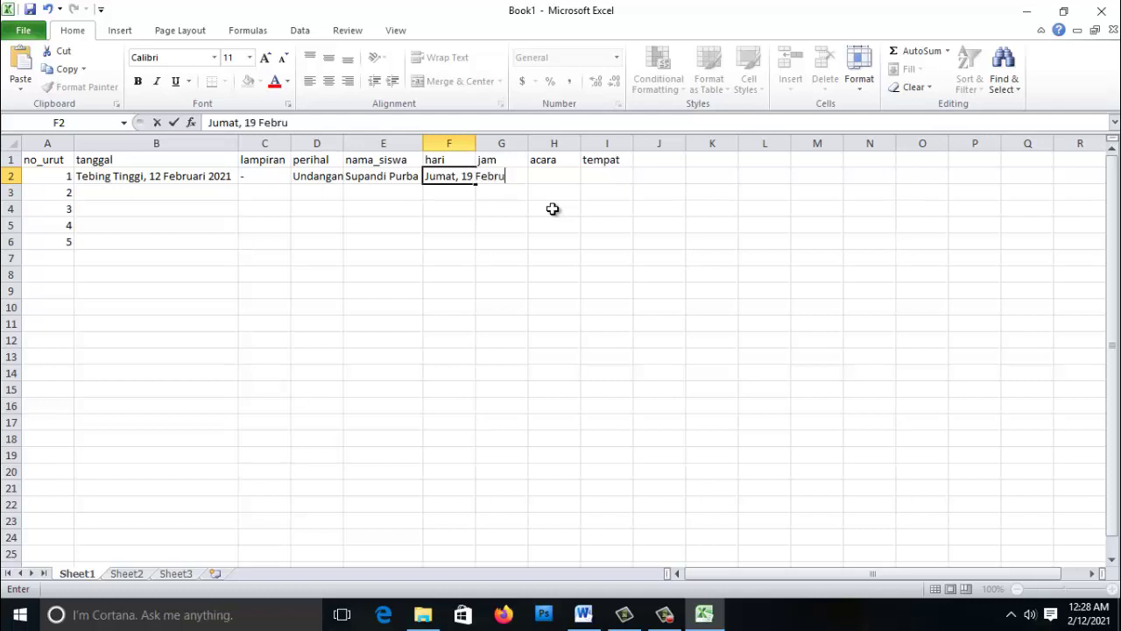
pyautogui.write('ari 2021')
pyautogui.press('Return')
pyautogui.press('Up')
pyautogui.press('Right')
pyautogui.hotkey('alt', 'Tab')
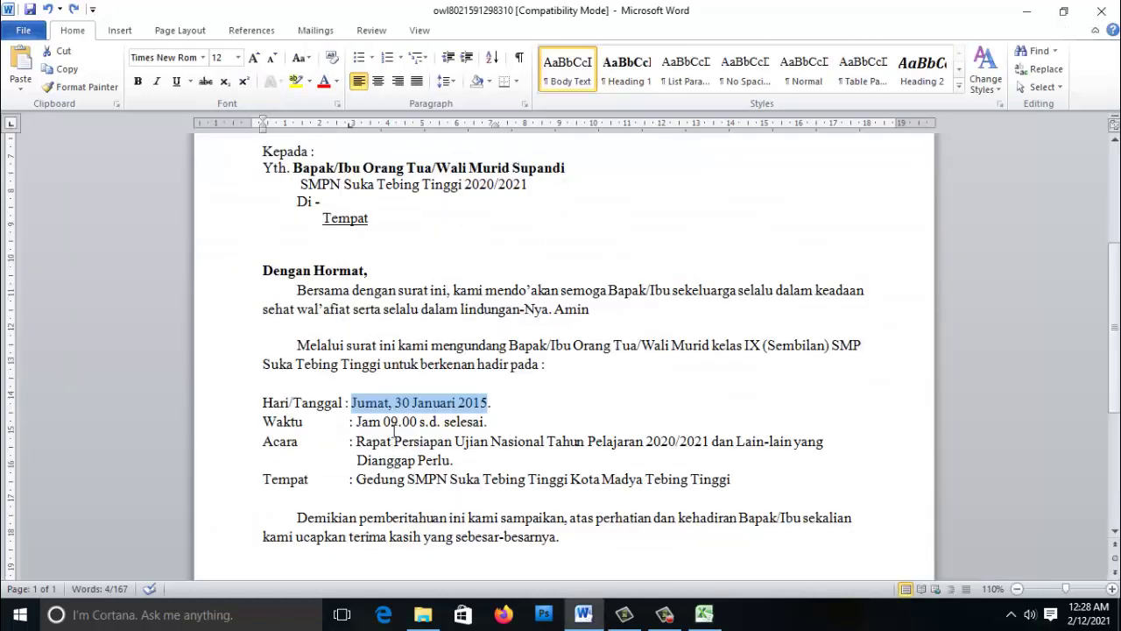
pyautogui.hotkey('alt', 'Tab')
pyautogui.write('Ja')
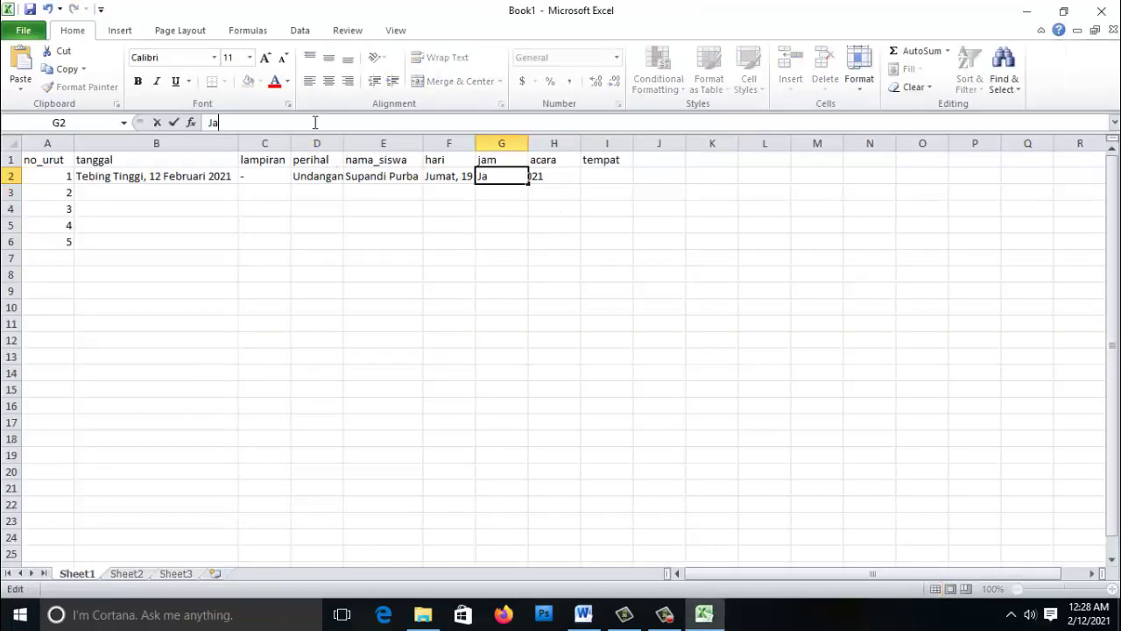
pyautogui.write('m 09.00 sd Selesai')
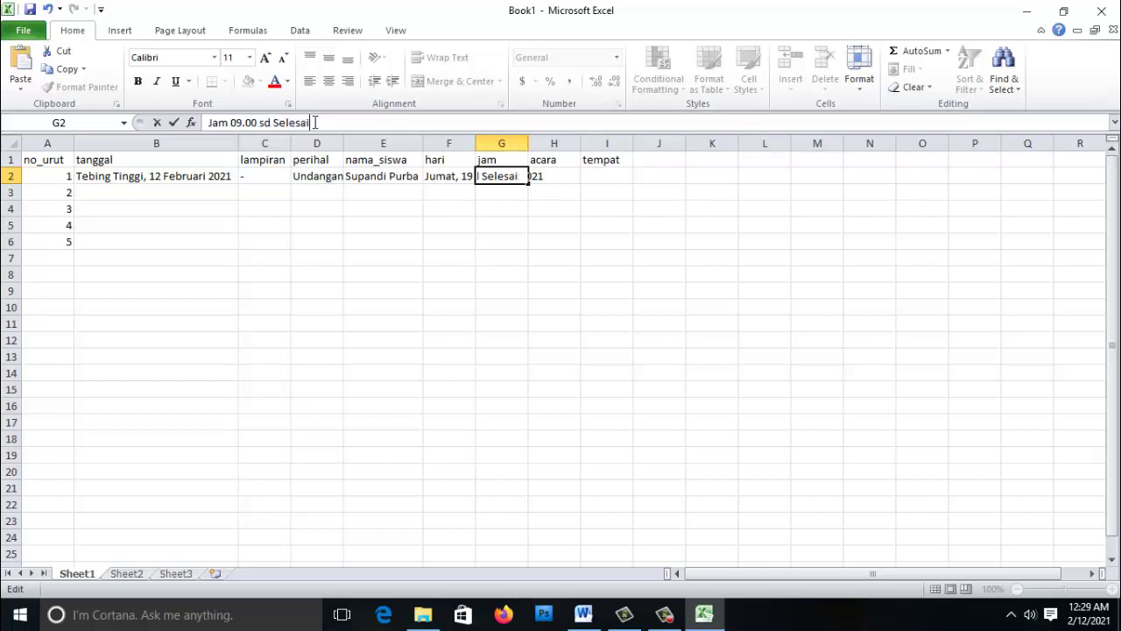
pyautogui.press('Tab')
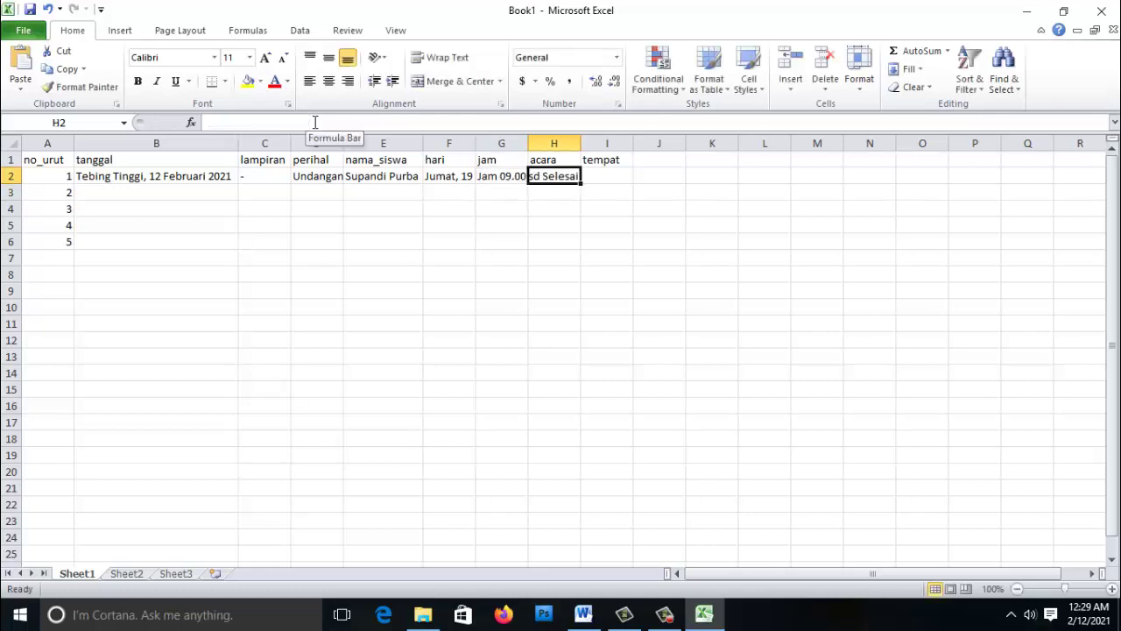
# - Enter event 'Rapat Kelulusan Siswa Kelas IX' and venue 'Aula SMP Negeri Suka Tebing Tinggi', autofitting column I
pyautogui.hotkey('alt', 'Tab')
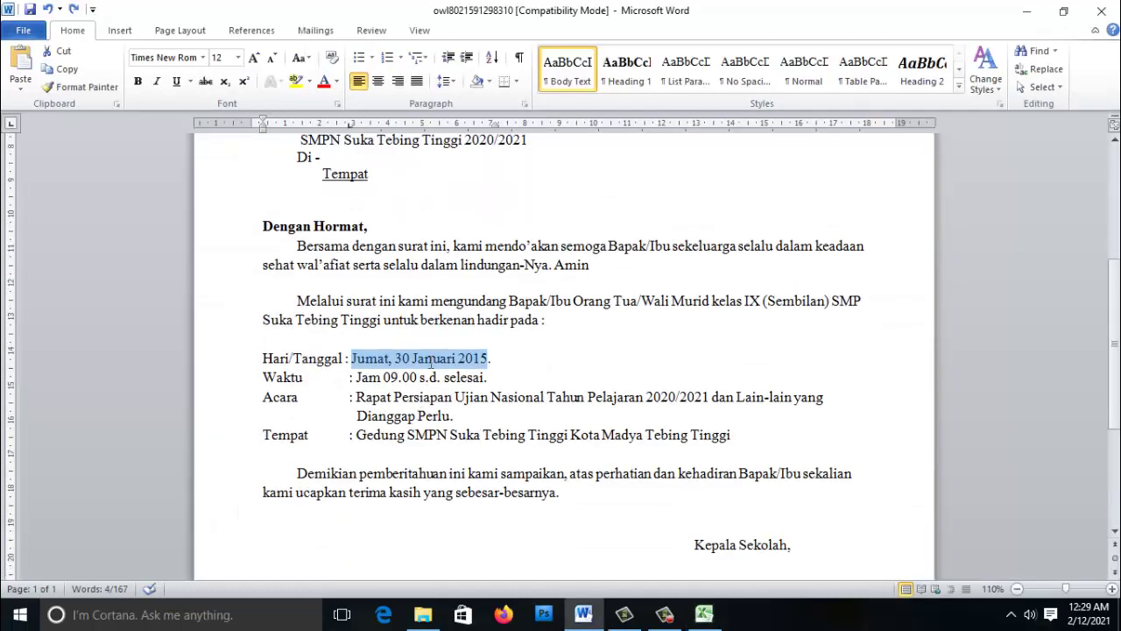
pyautogui.hotkey('alt', 'Tab')
pyautogui.write('Rapat Kelulusan Siswa Kelas IX')
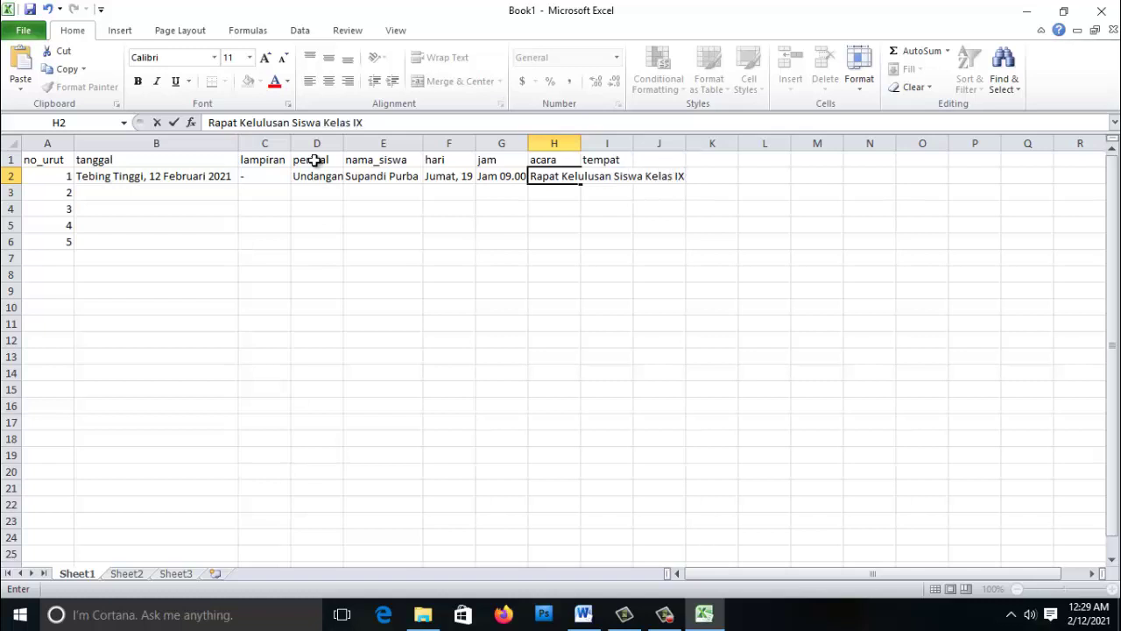
pyautogui.press('Tab')
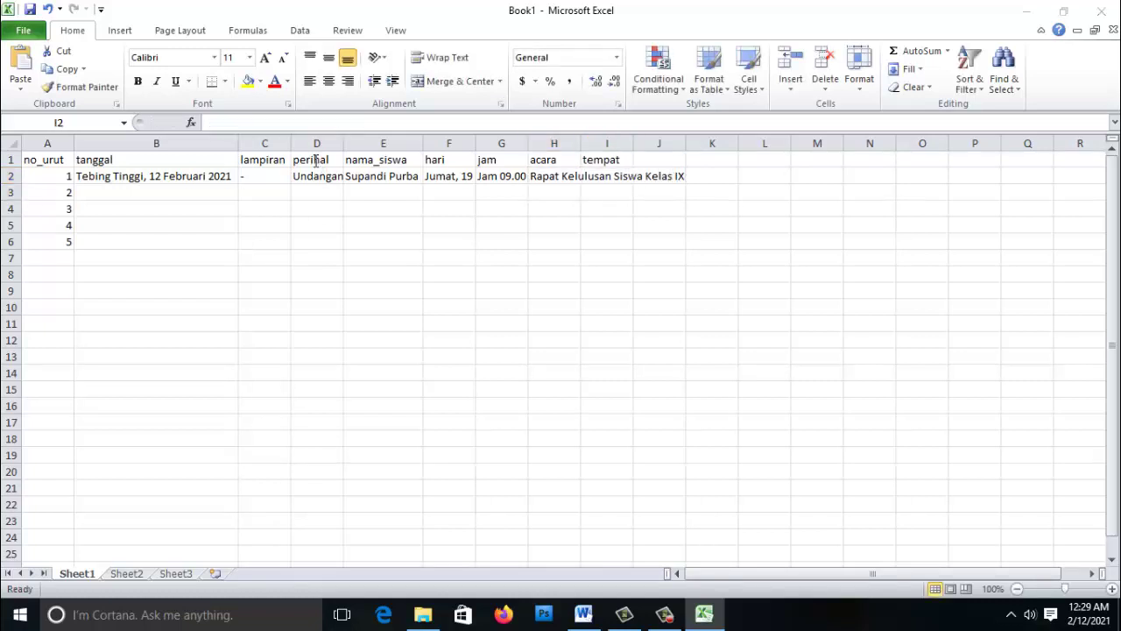
pyautogui.hotkey('alt', 'Tab')
pyautogui.hotkey('alt', 'Tab')
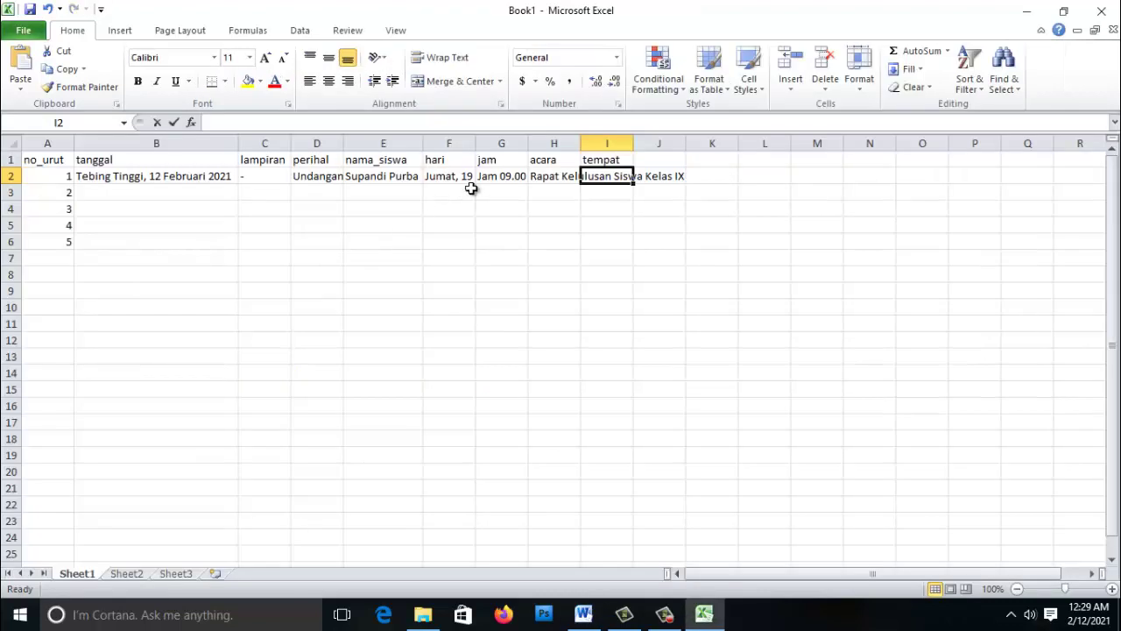
pyautogui.write('Aula SMP Negeri Suka ')
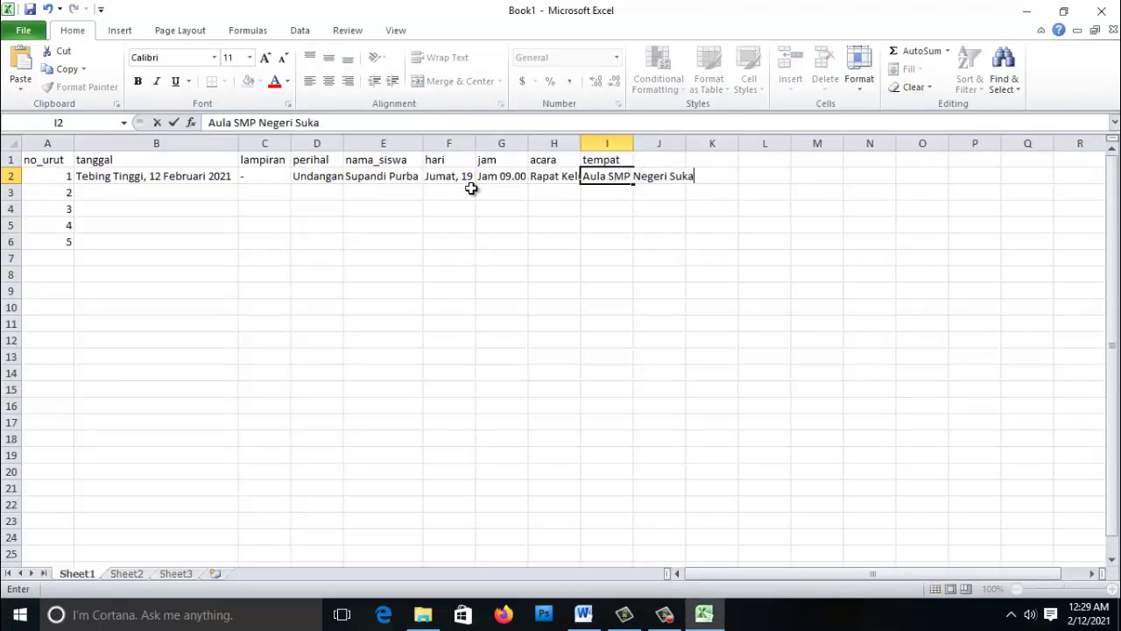
pyautogui.write('Tebing Tin')
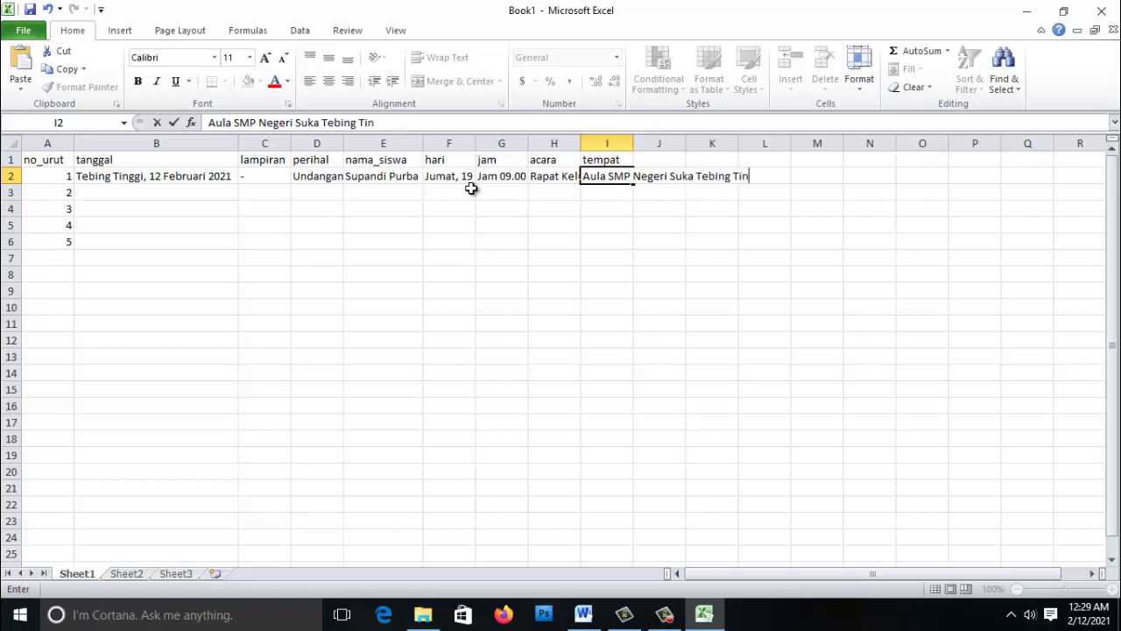
pyautogui.write('ggi')
pyautogui.press('Return')
pyautogui.doubleClick(634, 143)
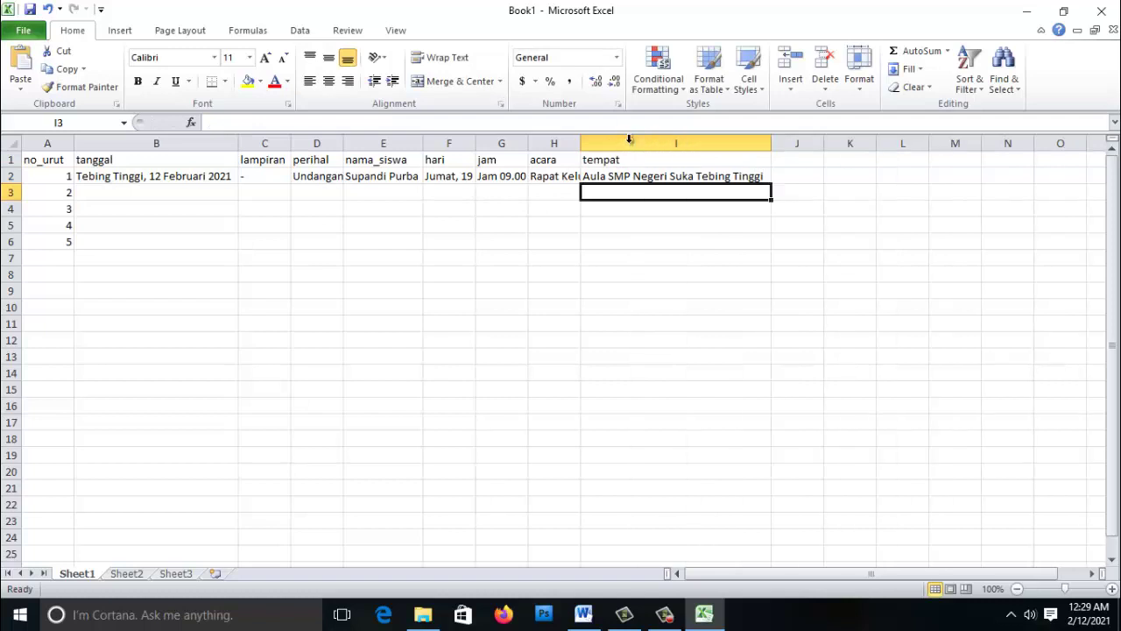
# - Copy the letter date from B2 into cell B3
pyautogui.moveTo(79, 175); pyautogui.dragTo(449, 178)
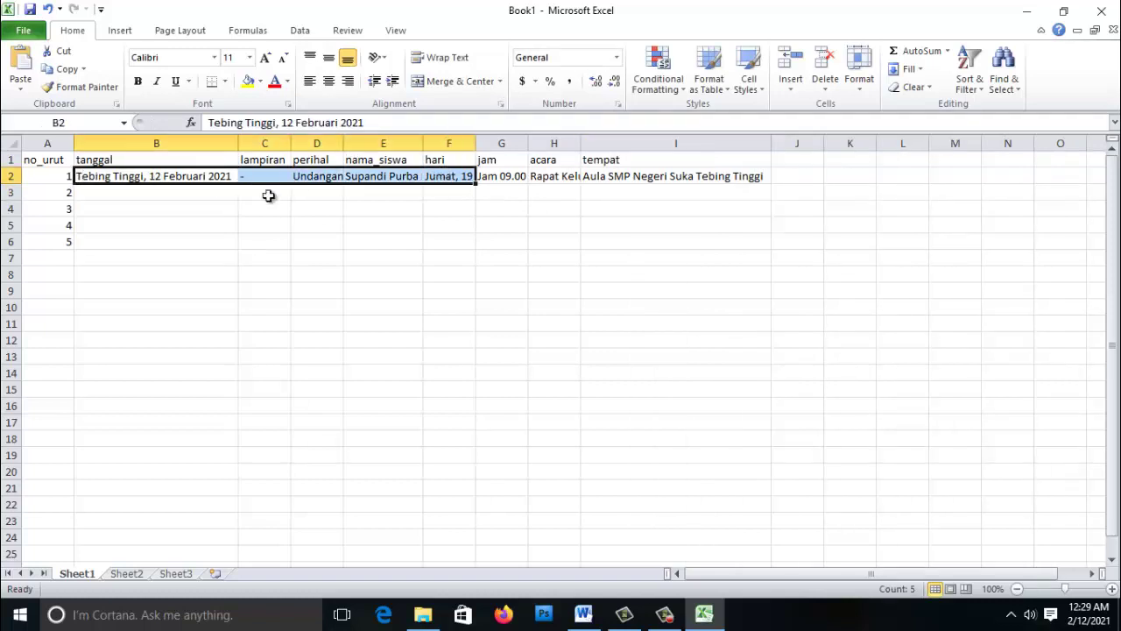
pyautogui.click(115, 197)
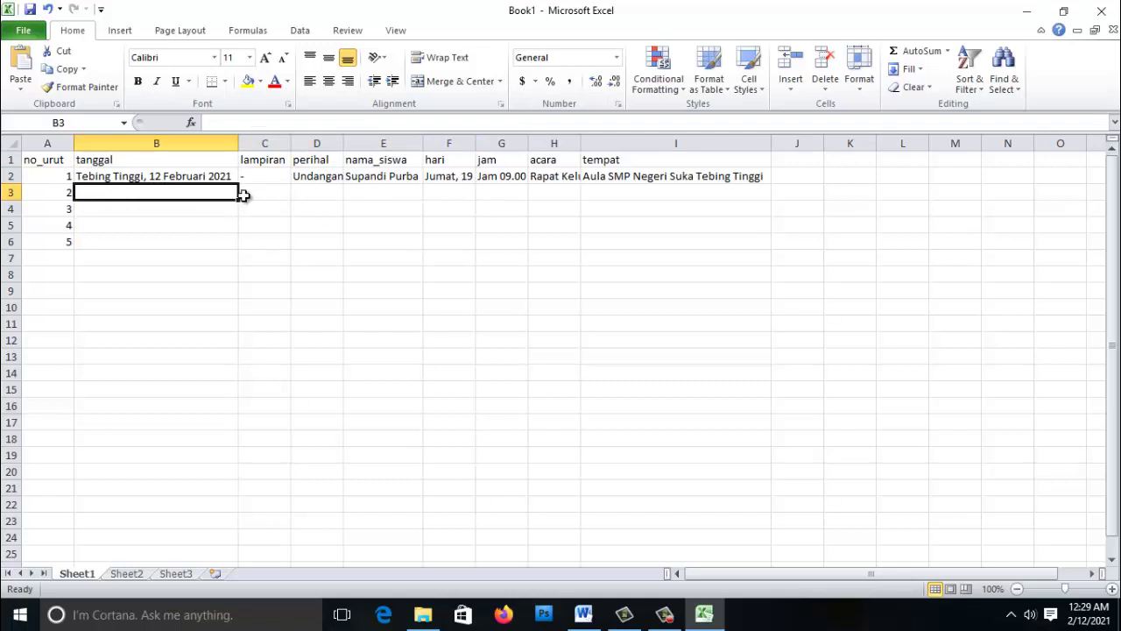
pyautogui.click(396, 174)
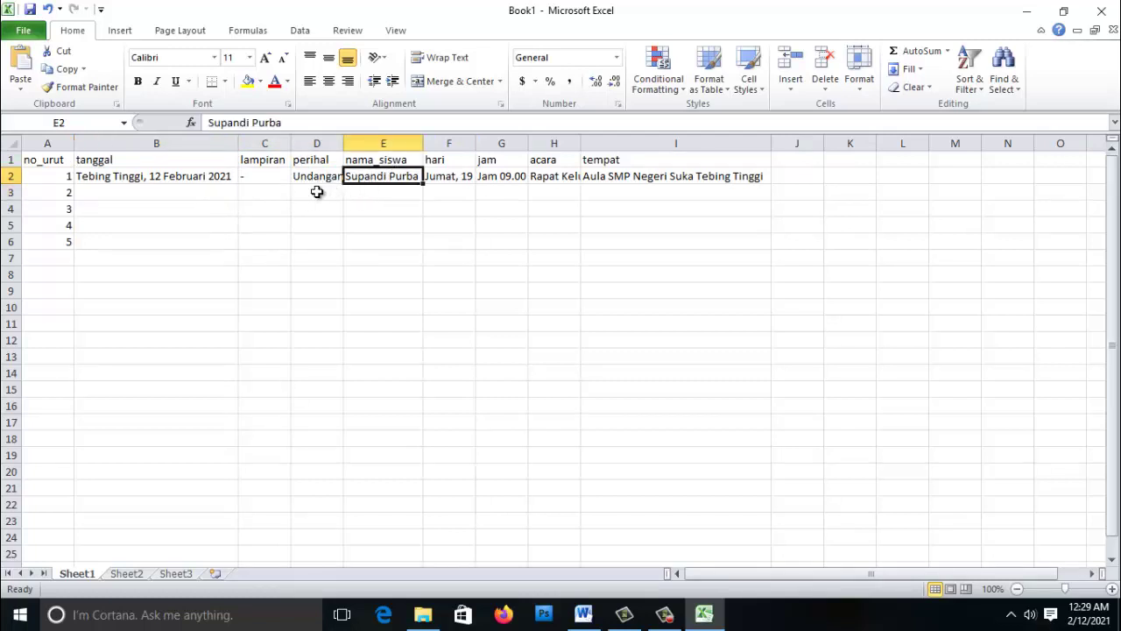
pyautogui.click(151, 179)
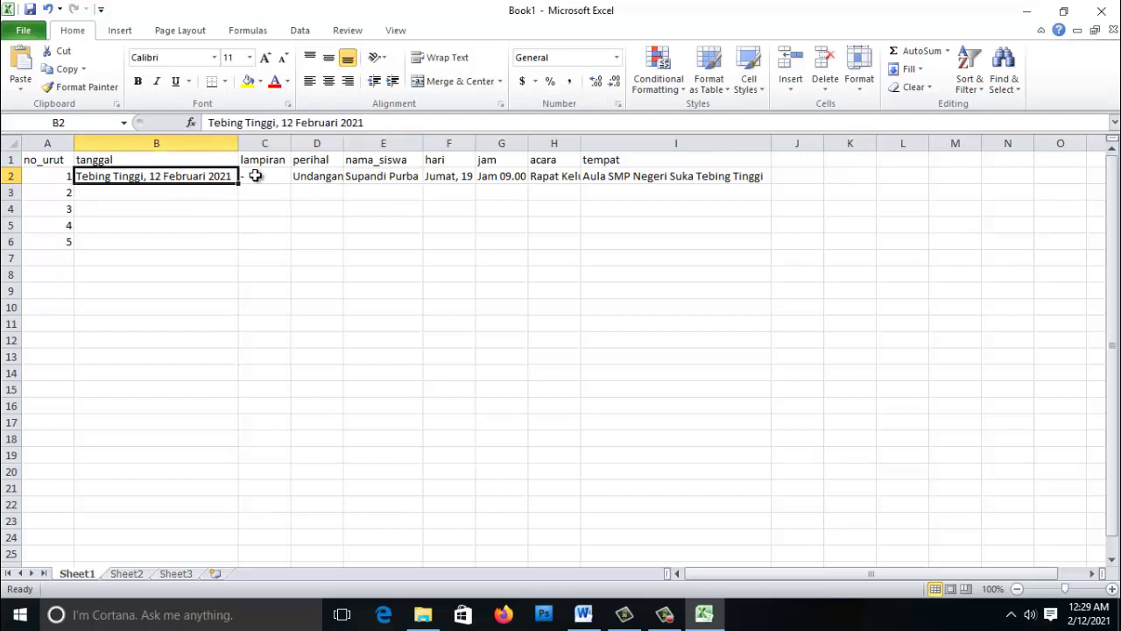
pyautogui.click(182, 197)
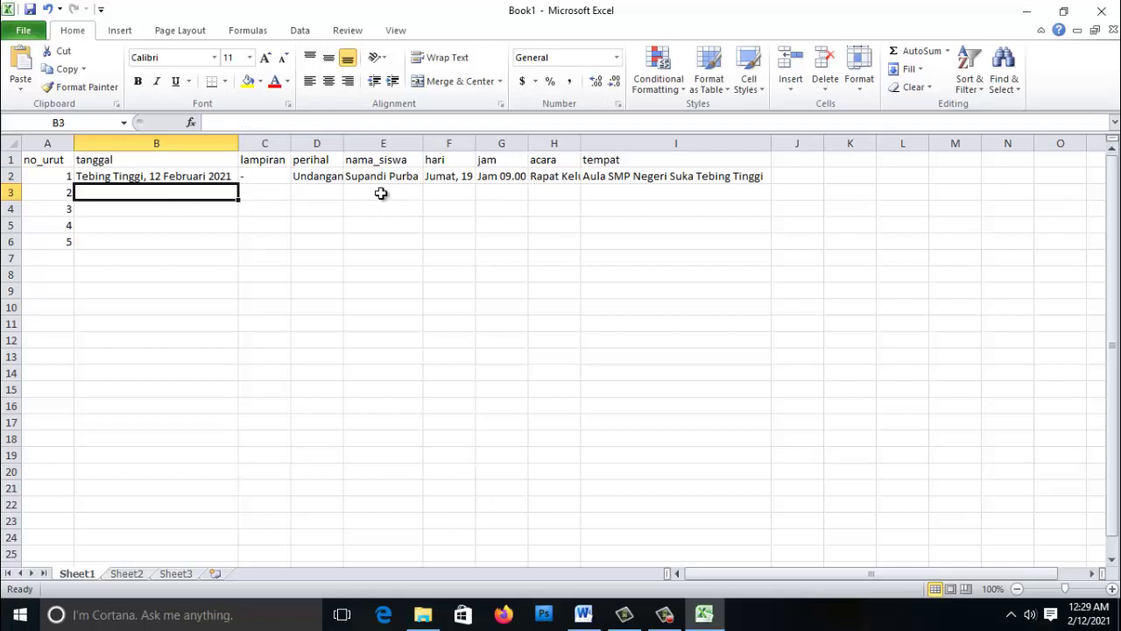
pyautogui.click(132, 176)
pyautogui.hotkey('ctrl', 'c')
pyautogui.click(140, 191)
pyautogui.hotkey('ctrl', 'v')
# - Copy the date into B4 and change its day to 13 Februari 2021
pyautogui.click(141, 210)
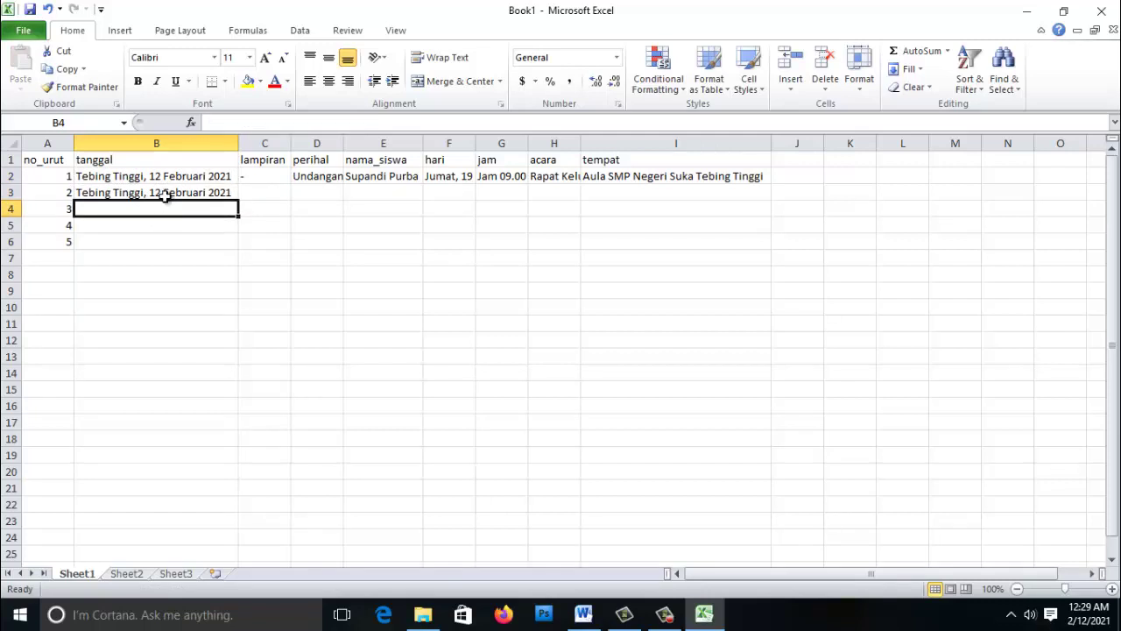
pyautogui.click(167, 194)
pyautogui.hotkey('ctrl', 'c')
pyautogui.click(169, 208)
pyautogui.hotkey('ctrl', 'v')
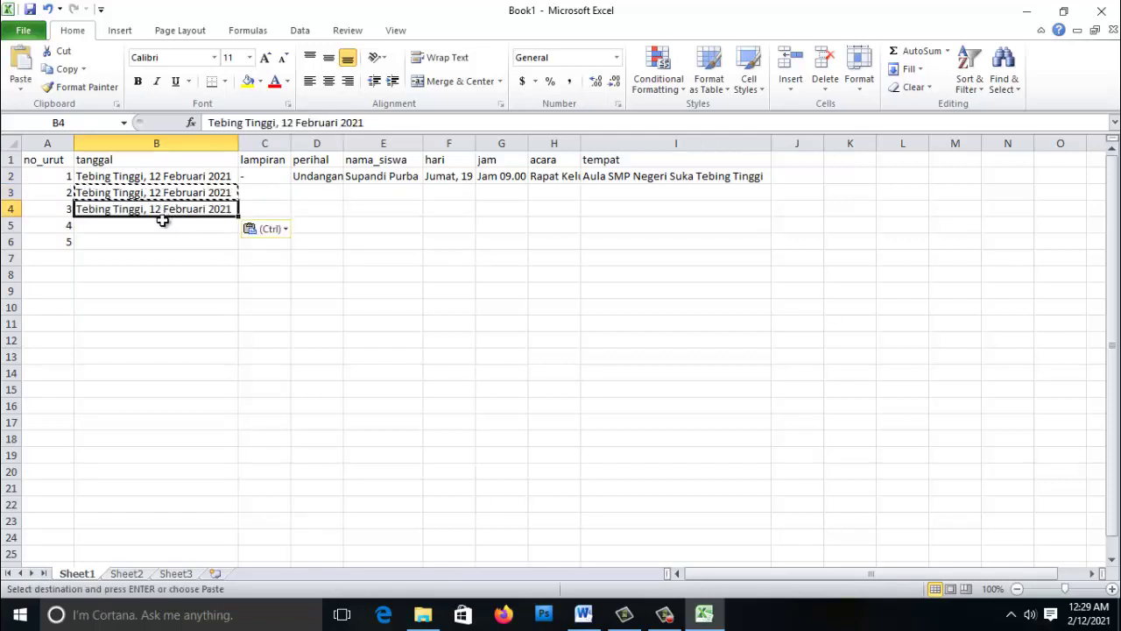
pyautogui.doubleClick(162, 208)
pyautogui.press('BackSpace')
pyautogui.write('3')
pyautogui.press('Return')
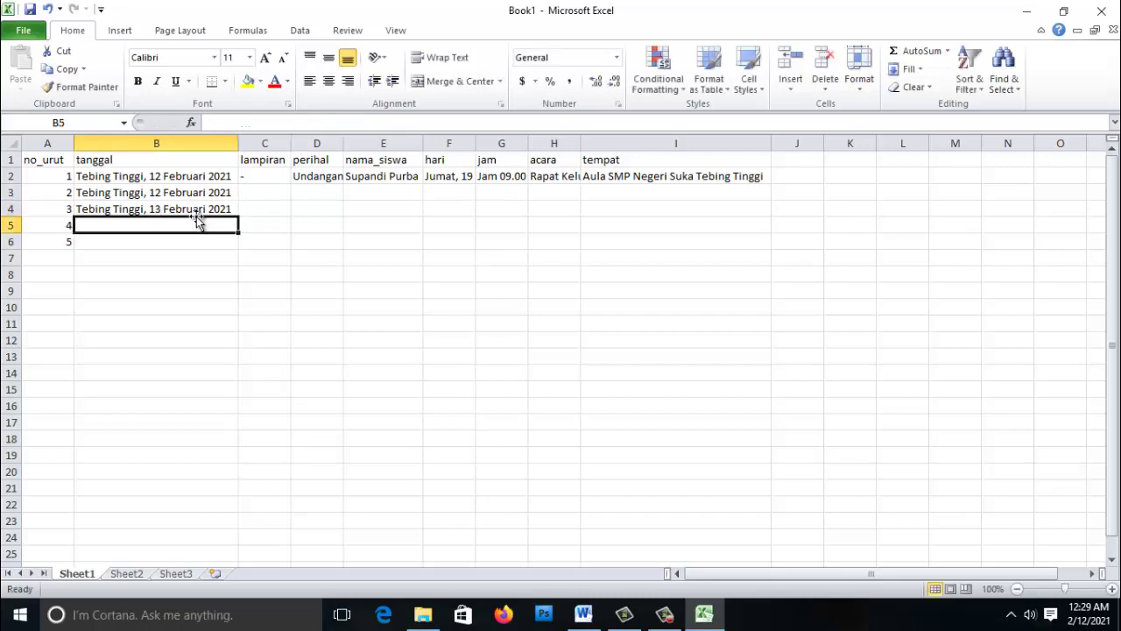
# - Copy the 13 Februari 2021 date from B4 into B5 and B6
pyautogui.click(170, 209)
pyautogui.hotkey('ctrl', 'c')
pyautogui.click(184, 225)
pyautogui.hotkey('ctrl', 'v')
pyautogui.click(175, 242)
pyautogui.hotkey('ctrl', 'v')
pyautogui.press('Escape')
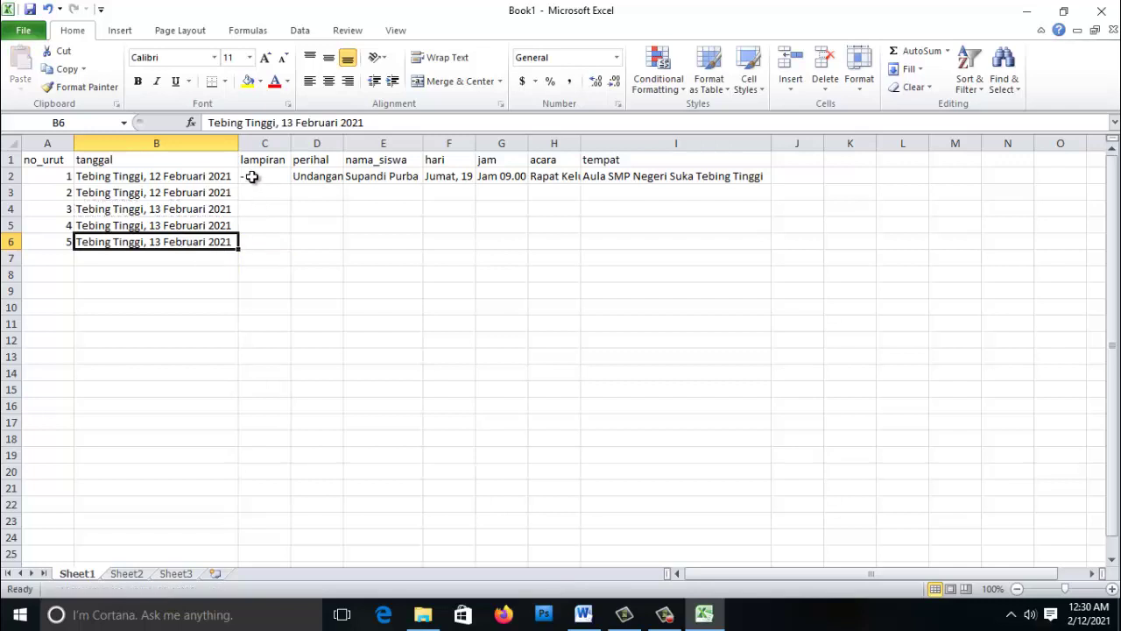
# - Fill the dash in C2 and Undangan in D2 down through row 6
pyautogui.click(280, 176)
pyautogui.moveTo(290, 184); pyautogui.dragTo(290, 252)
pyautogui.click(321, 178)
pyautogui.moveTo(344, 184); pyautogui.dragTo(342, 249)
pyautogui.click(375, 191)
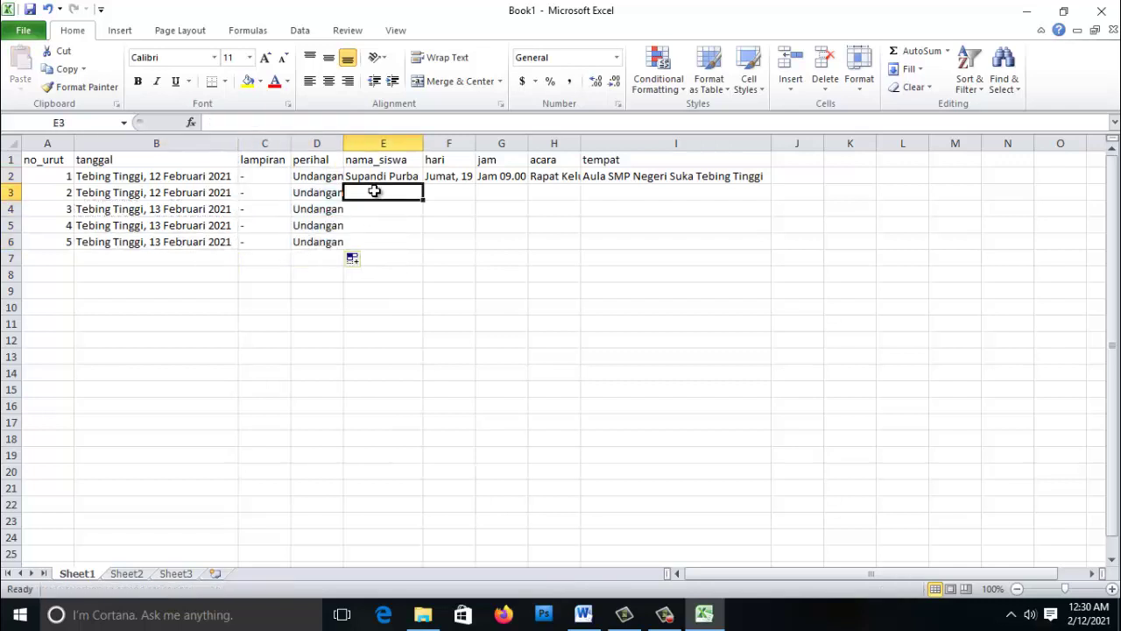
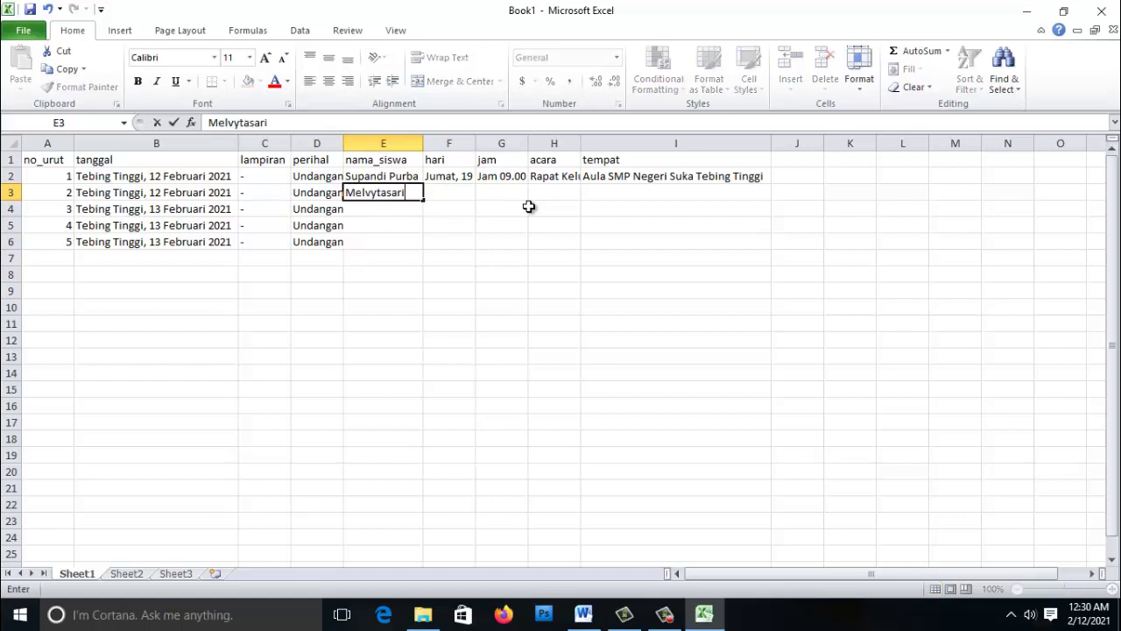
pyautogui.press('Return')
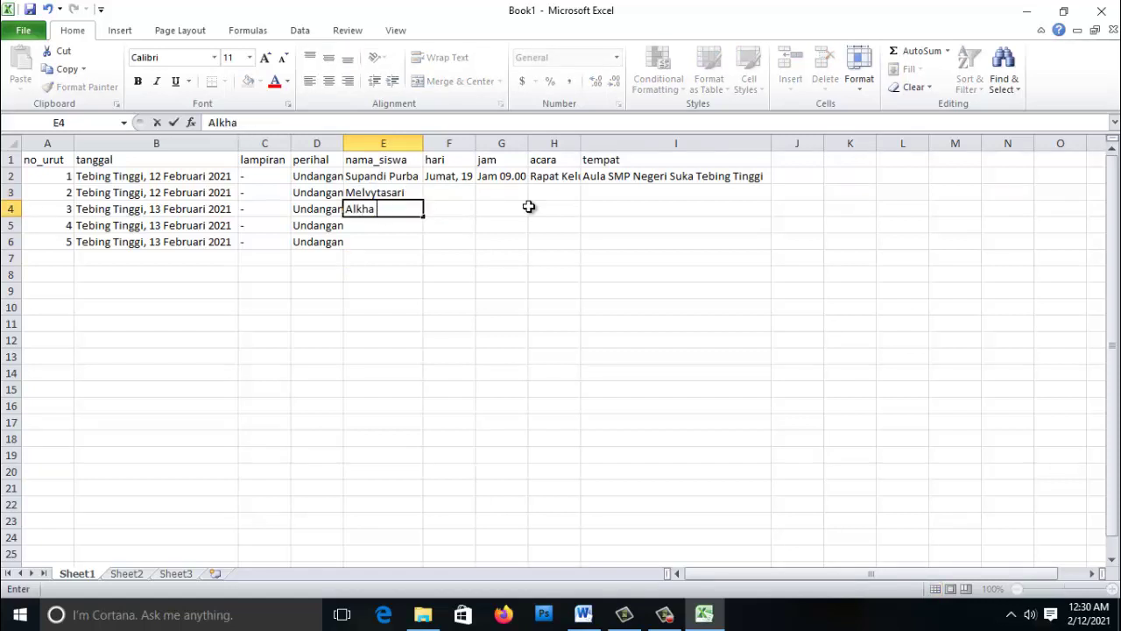
pyautogui.press('Return')
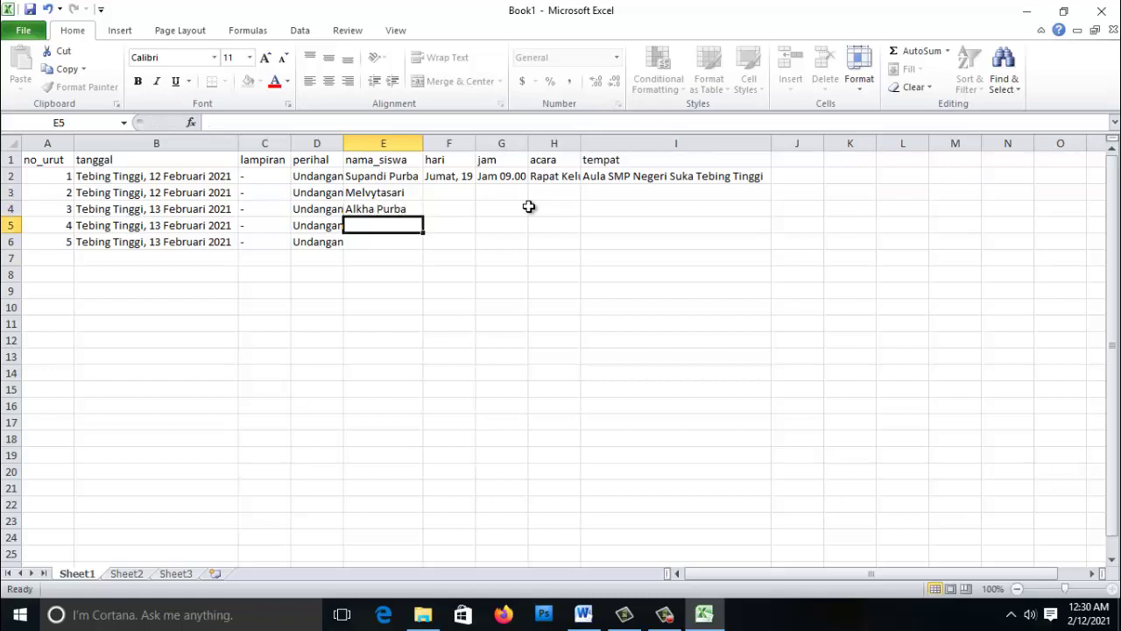
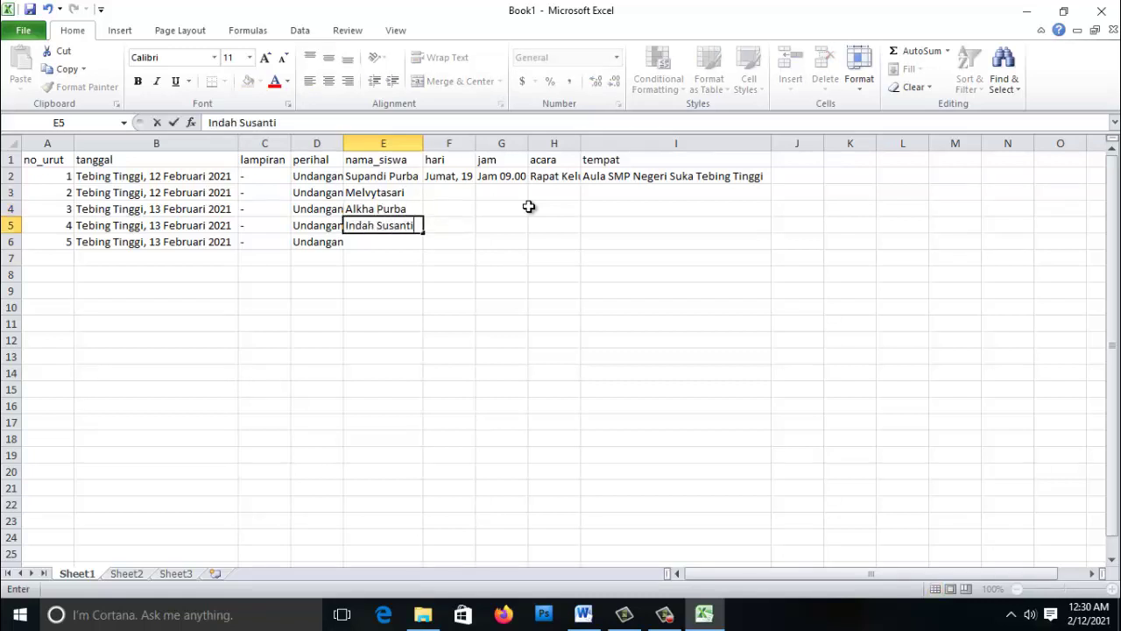
pyautogui.press('Return')
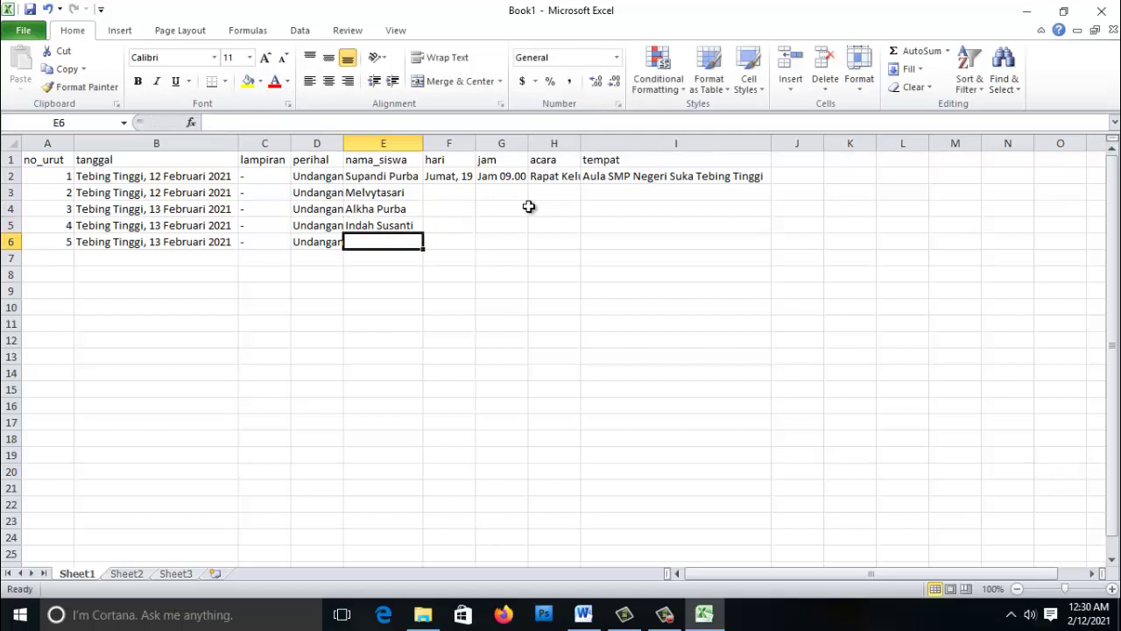
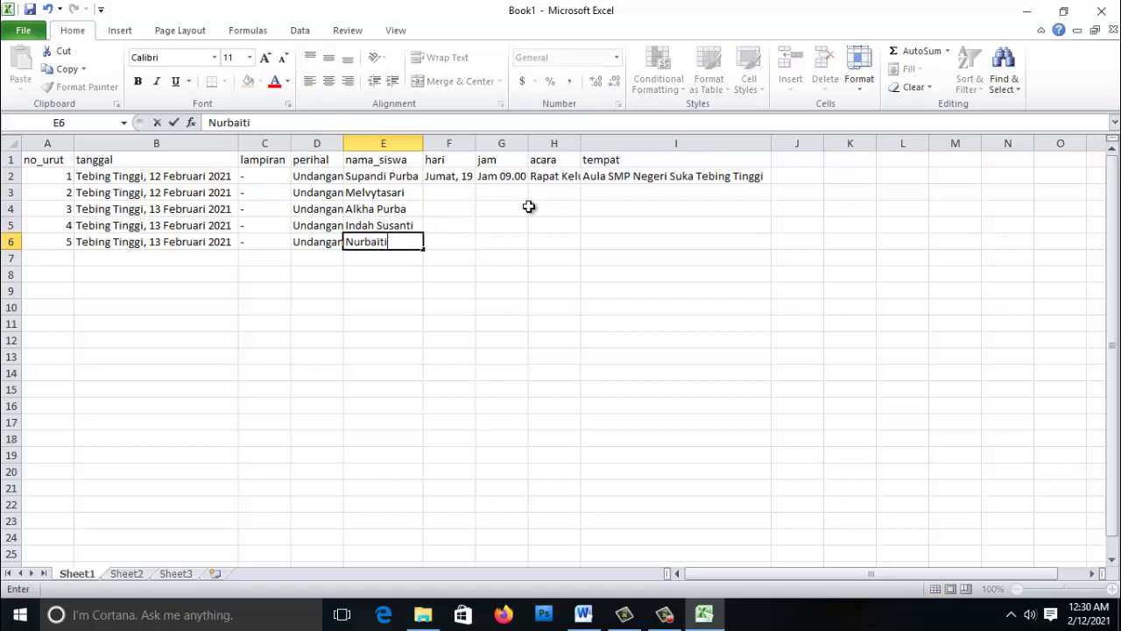
pyautogui.press('Up')
pyautogui.press('Up')
pyautogui.press('Up')
# - Copy the Jumat date from F2 into F3
pyautogui.press('Right')
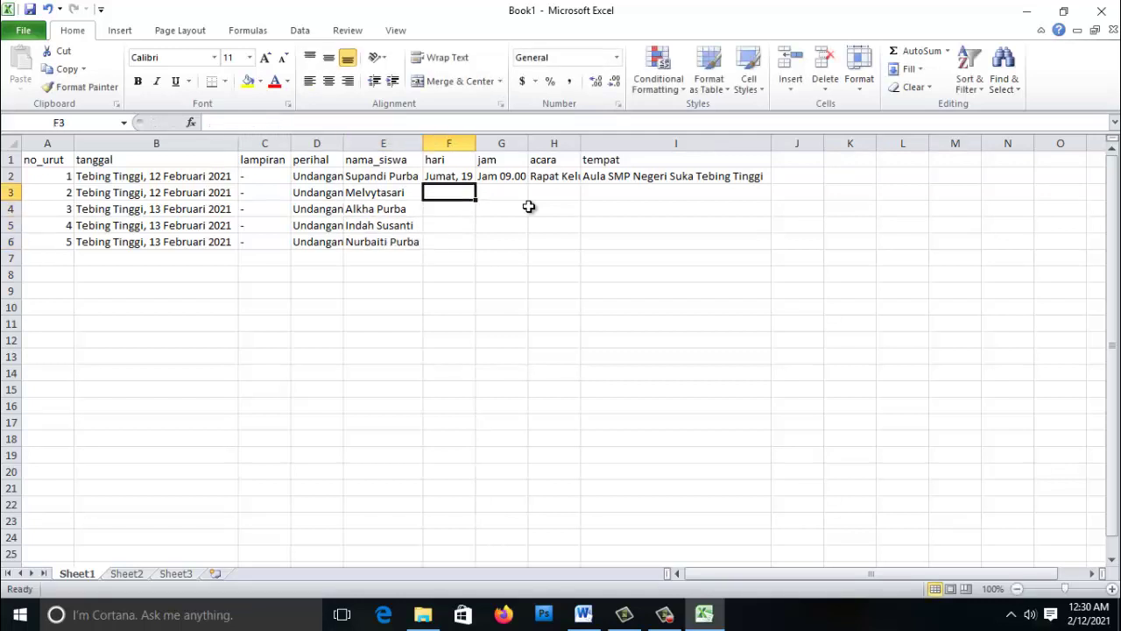
pyautogui.click(467, 175)
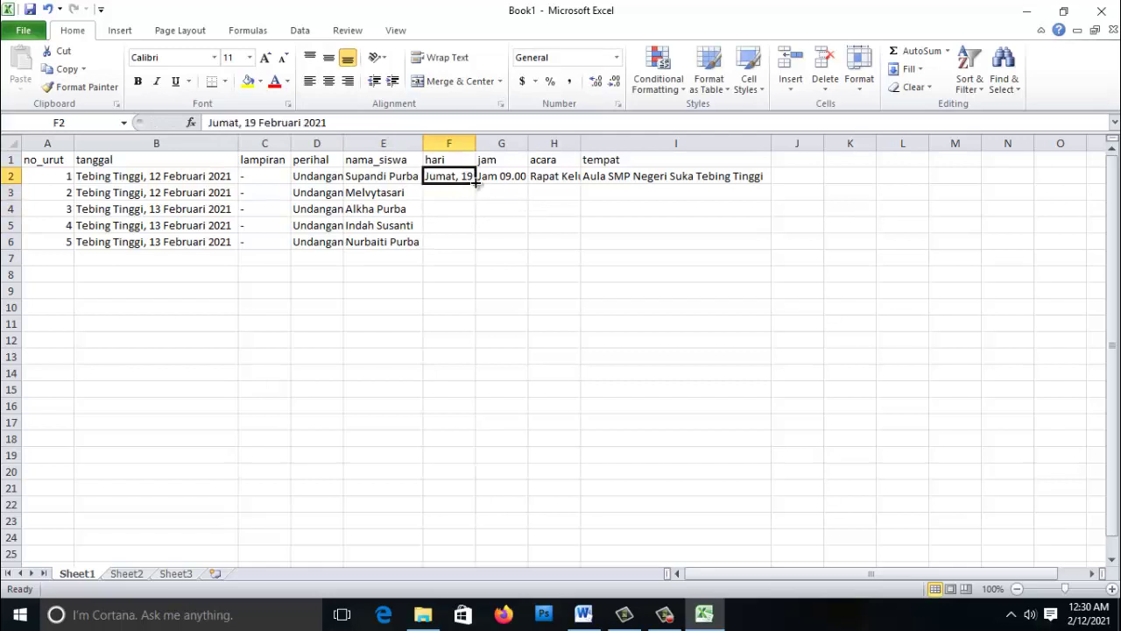
pyautogui.hotkey('ctrl', 'c')
pyautogui.click(461, 192)
pyautogui.hotkey('ctrl', 'v')
pyautogui.press('Return')
# - Enter 'Sabtu, 20 Februari 2021' in F4 and copy it into F5 and F6
pyautogui.write('Sab')
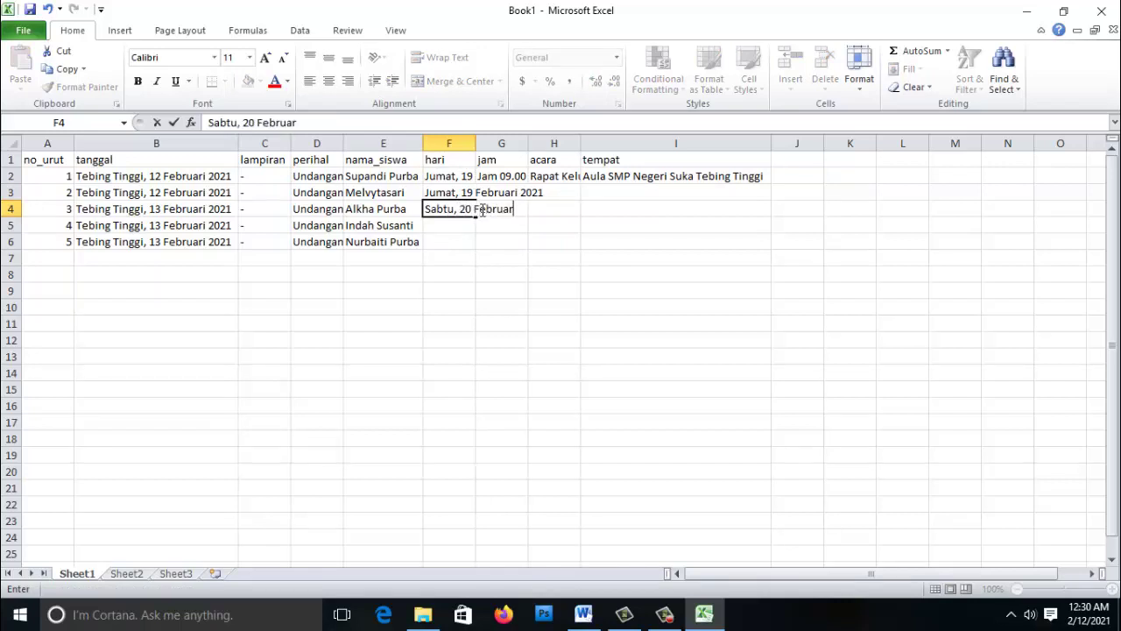
pyautogui.write('tu, 20 Februari 2021')
pyautogui.press('Return')
pyautogui.press('Up')
pyautogui.hotkey('ctrl', 'c')
pyautogui.click(459, 230)
pyautogui.hotkey('ctrl', 'v')
pyautogui.click(458, 242)
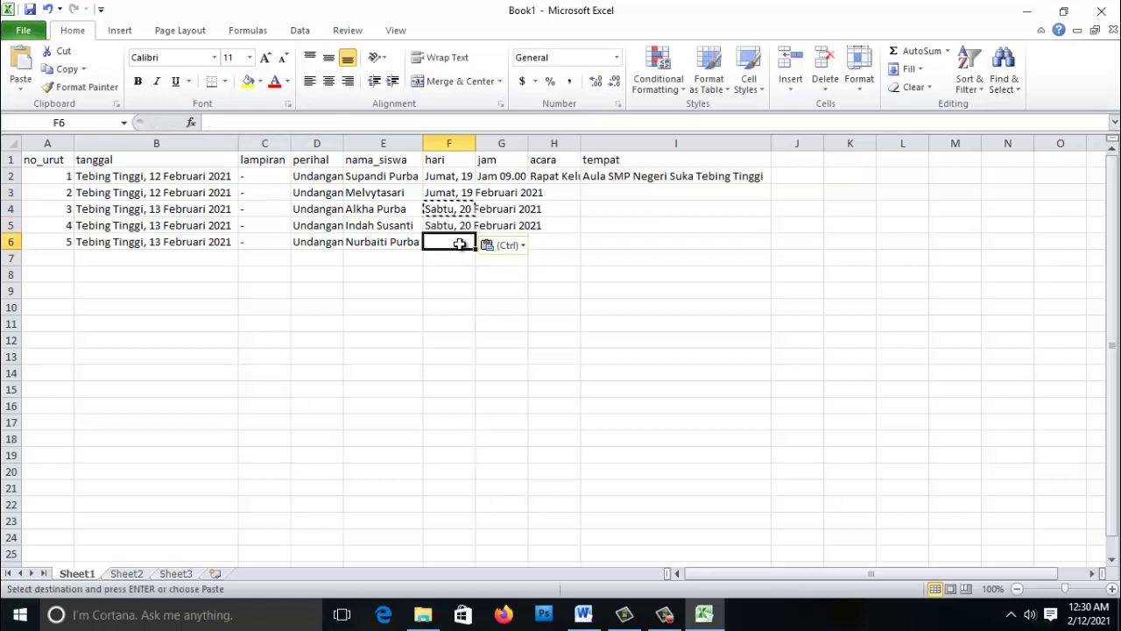
pyautogui.press('Return')
# - Autofit column G and fill row 2's time down through G6
pyautogui.doubleClick(529, 142)
pyautogui.click(533, 175)
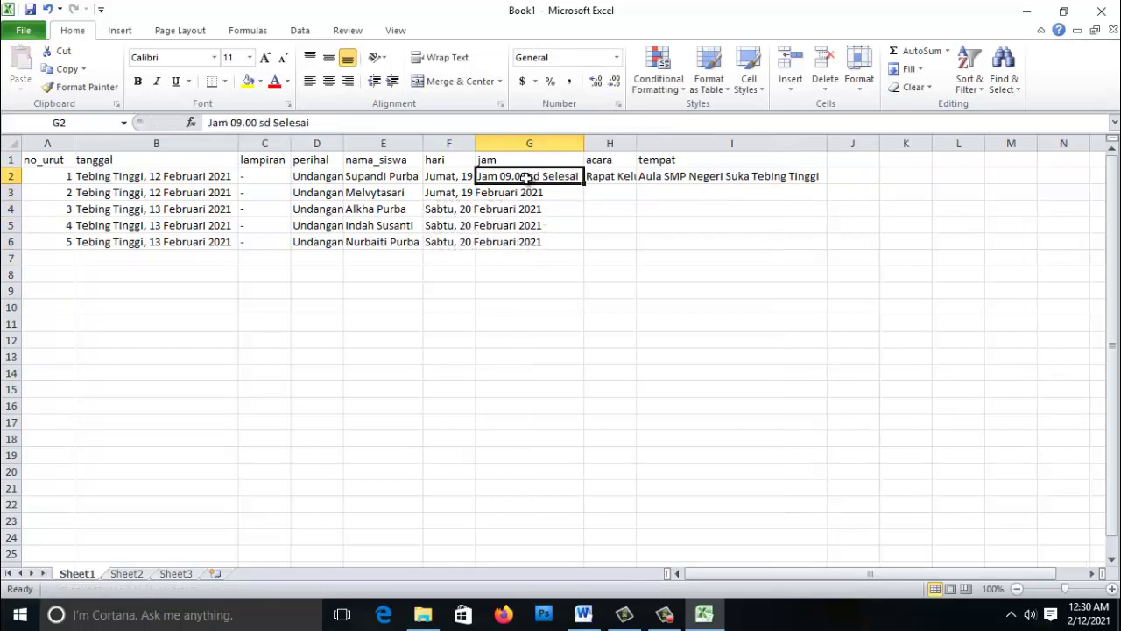
pyautogui.hotkey('ctrl', 'c')
pyautogui.click(564, 189)
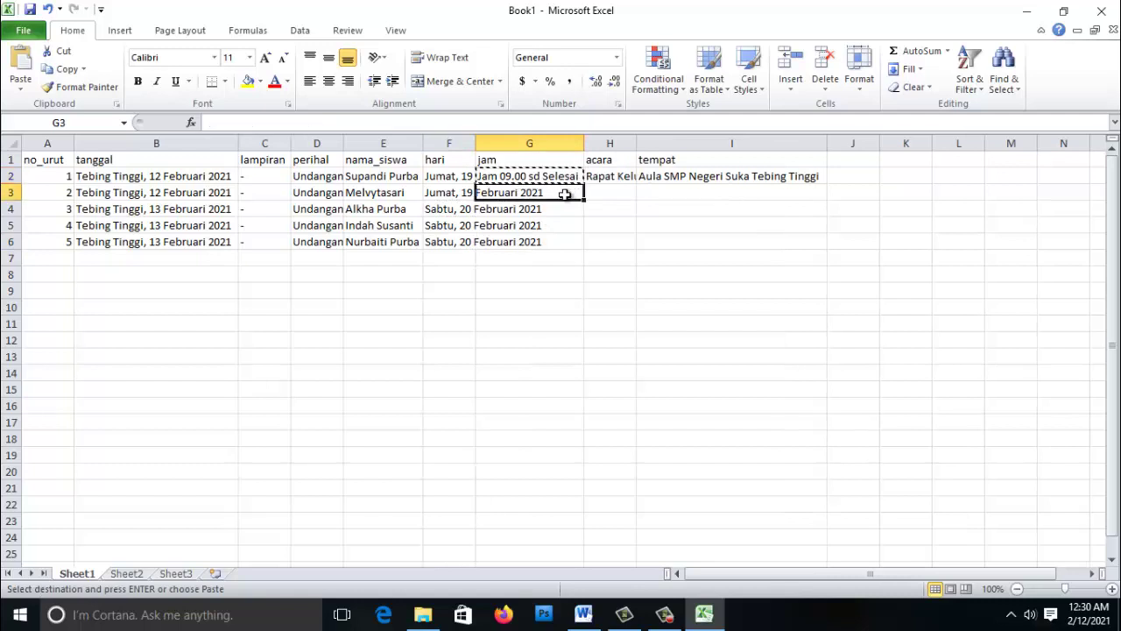
pyautogui.hotkey('ctrl', 'v')
pyautogui.press('Escape')
pyautogui.moveTo(568, 178); pyautogui.dragTo(575, 243)
pyautogui.click(600, 222)
# - Fill the event in H2 and venue in I2 down to row 6, autofitting column H
pyautogui.click(613, 178)
pyautogui.moveTo(636, 184); pyautogui.dragTo(636, 245)
pyautogui.click(686, 211)
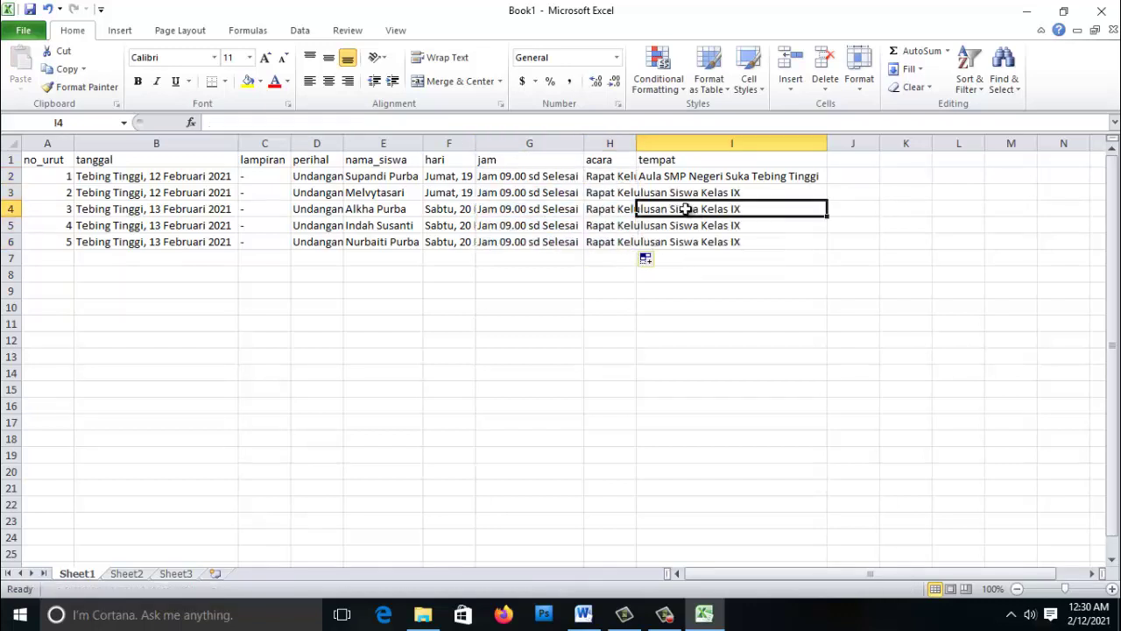
pyautogui.doubleClick(638, 148)
pyautogui.click(886, 180)
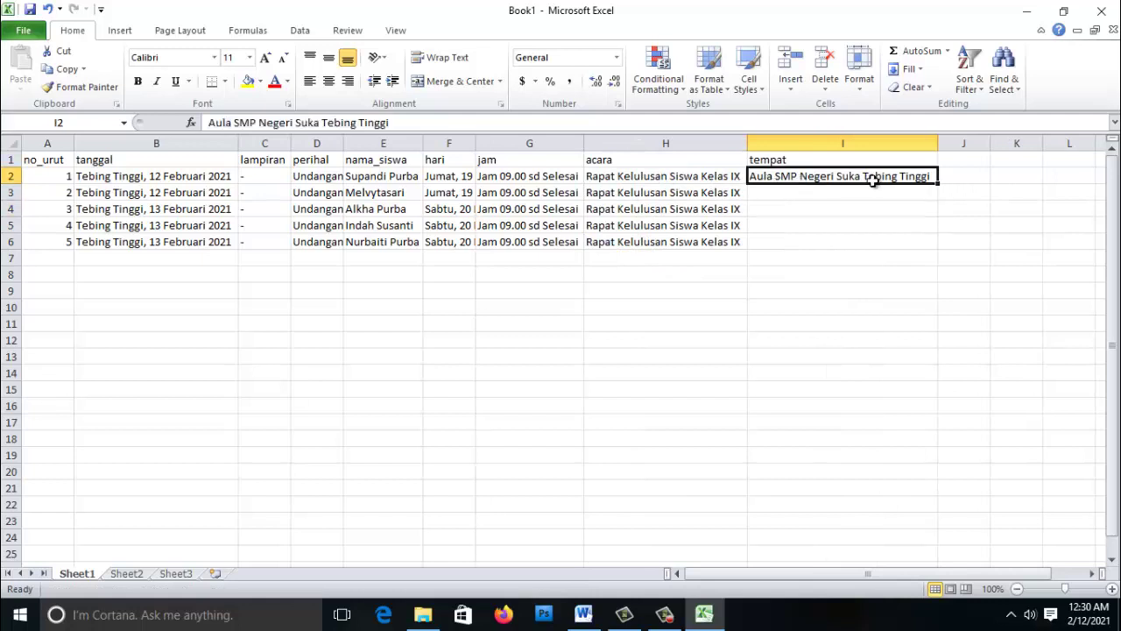
pyautogui.moveTo(936, 184); pyautogui.dragTo(940, 245)
pyautogui.click(651, 297)
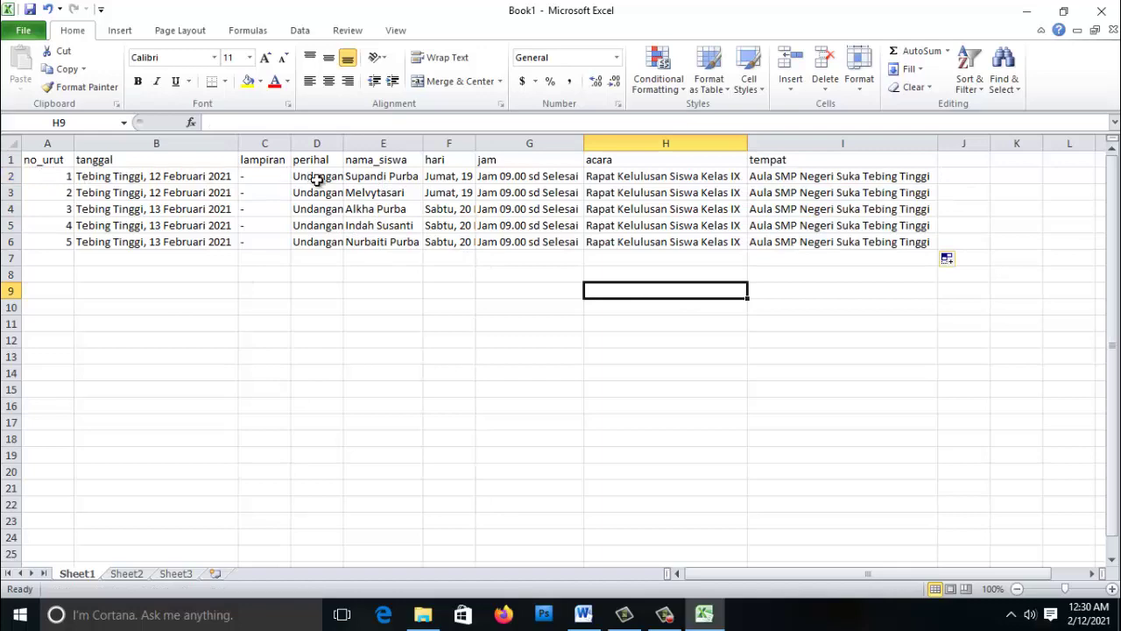
# - Save the workbook over file.xls as Excel 97-2003 Workbook in D:\latihan mailmerge
pyautogui.hotkey('ctrl', 's')
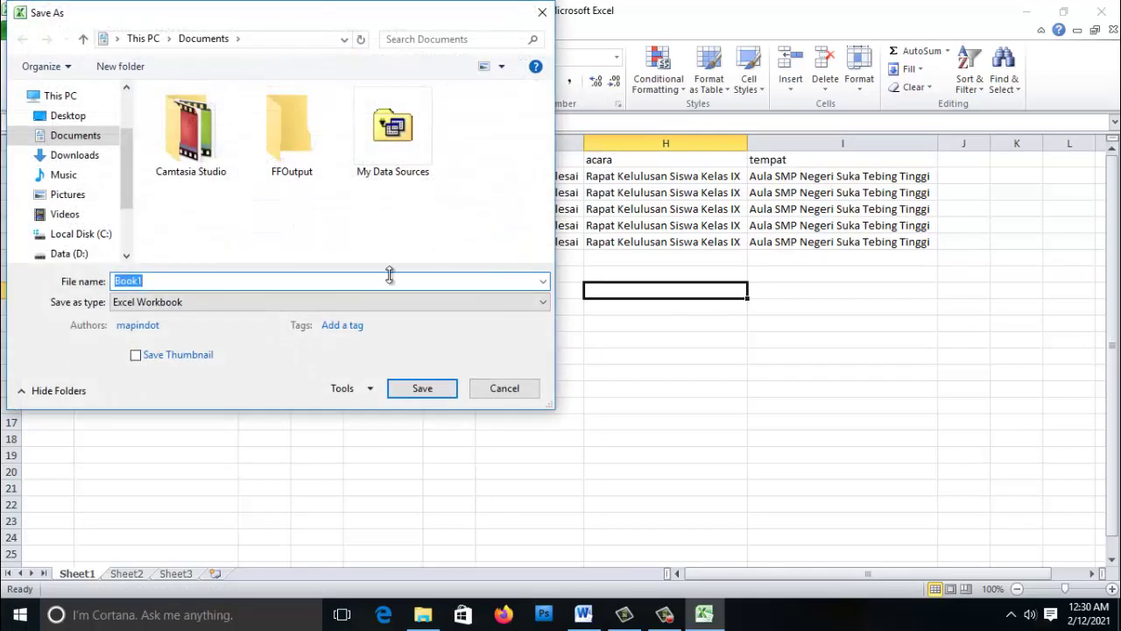
pyautogui.click(518, 395)
pyautogui.click(20, 31)
pyautogui.click(39, 55)
pyautogui.scroll(-2, 82, 187)
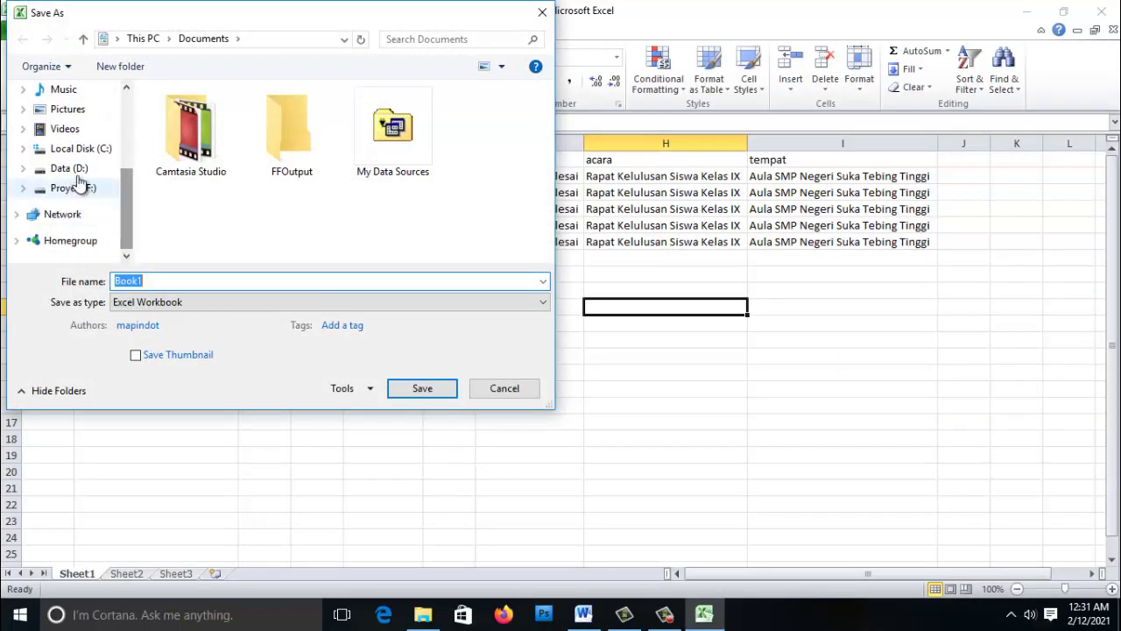
pyautogui.click(81, 172)
pyautogui.doubleClick(194, 151)
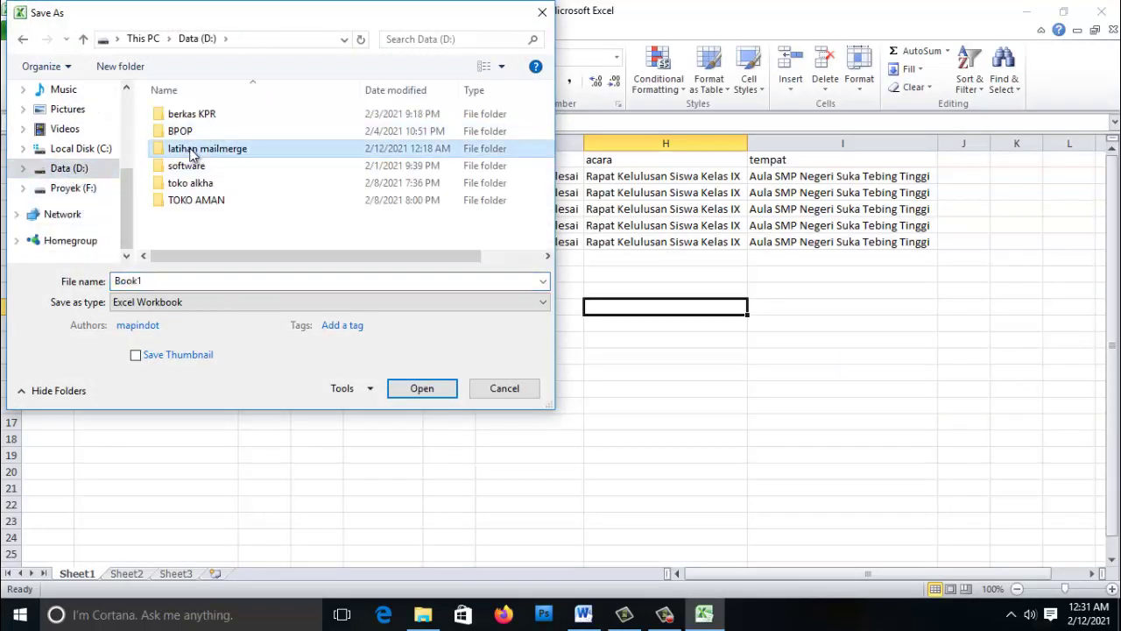
pyautogui.click(182, 302)
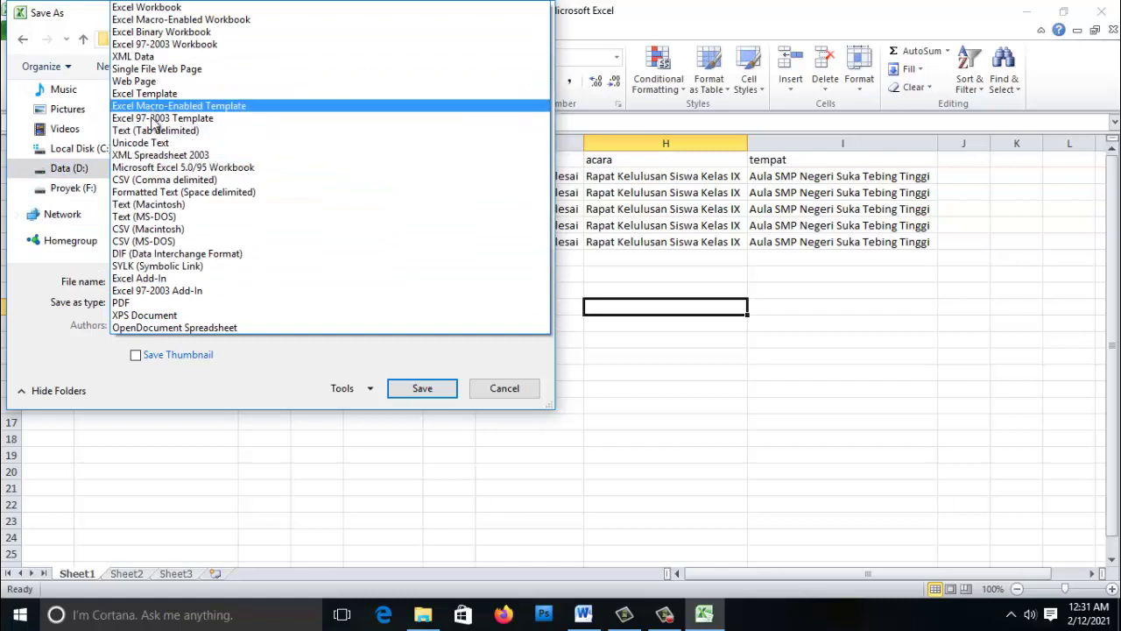
pyautogui.click(165, 44)
pyautogui.doubleClick(177, 118)
pyautogui.click(604, 315)
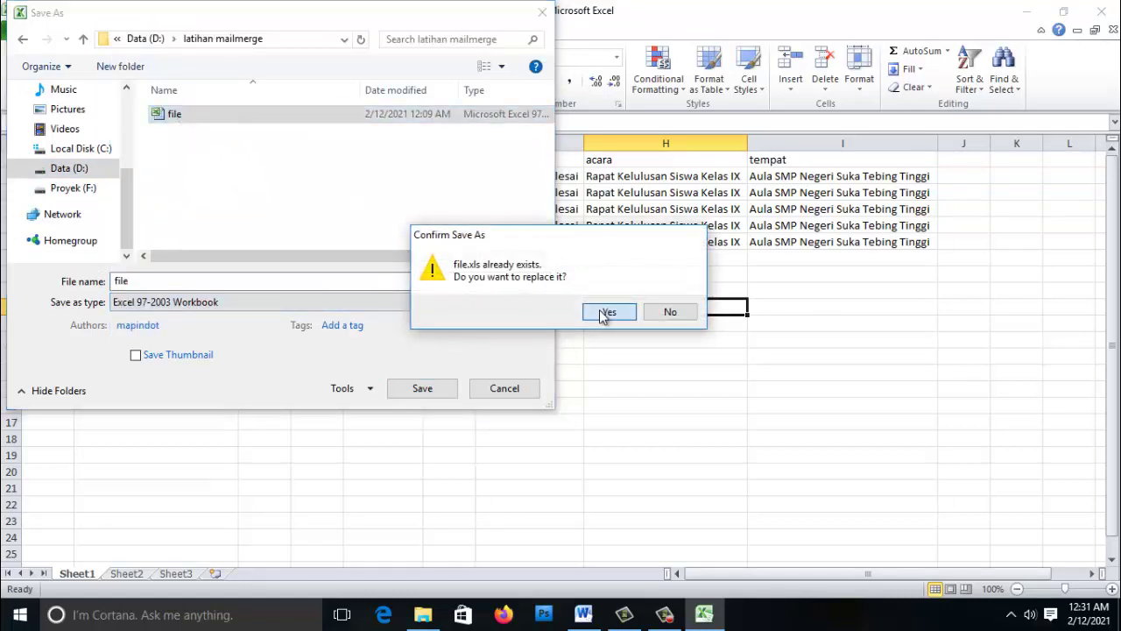
pyautogui.click(235, 194)
# - Check the saved table's dates, lampiran and event entries, then switch back to Word
pyautogui.click(449, 176)
pyautogui.click(639, 225)
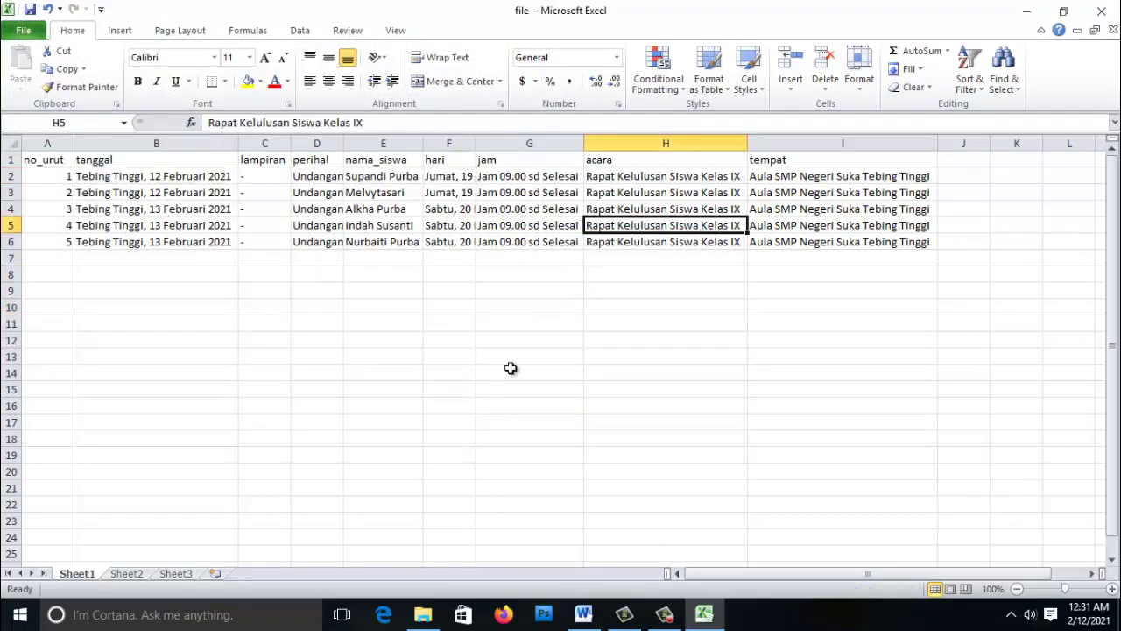
pyautogui.click(399, 272)
pyautogui.click(241, 245)
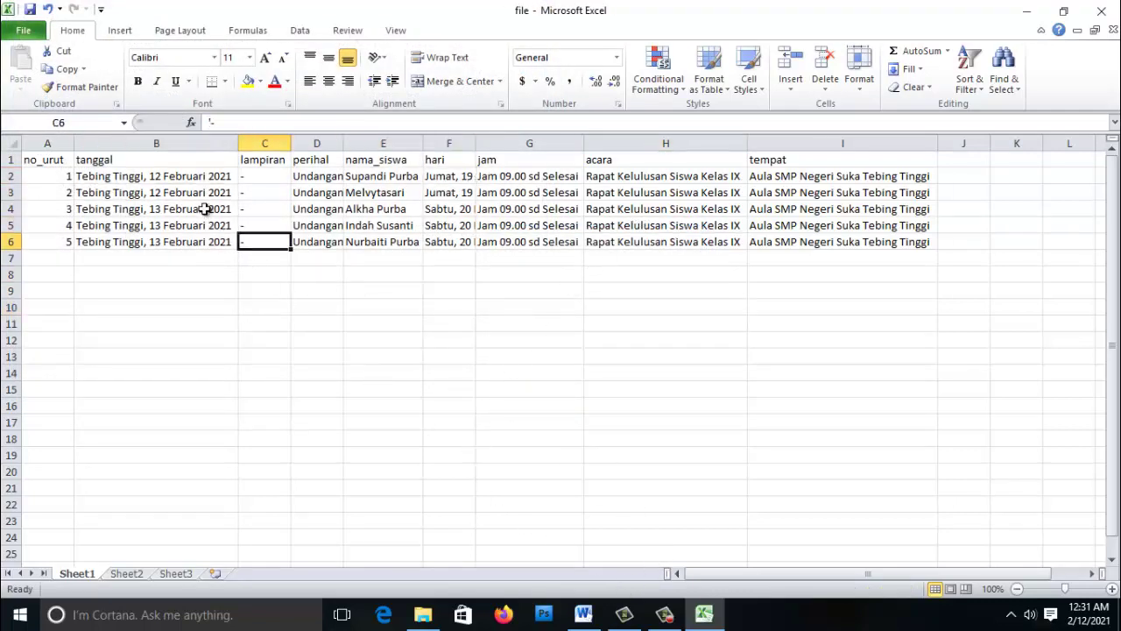
pyautogui.click(206, 208)
pyautogui.click(602, 198)
pyautogui.click(633, 225)
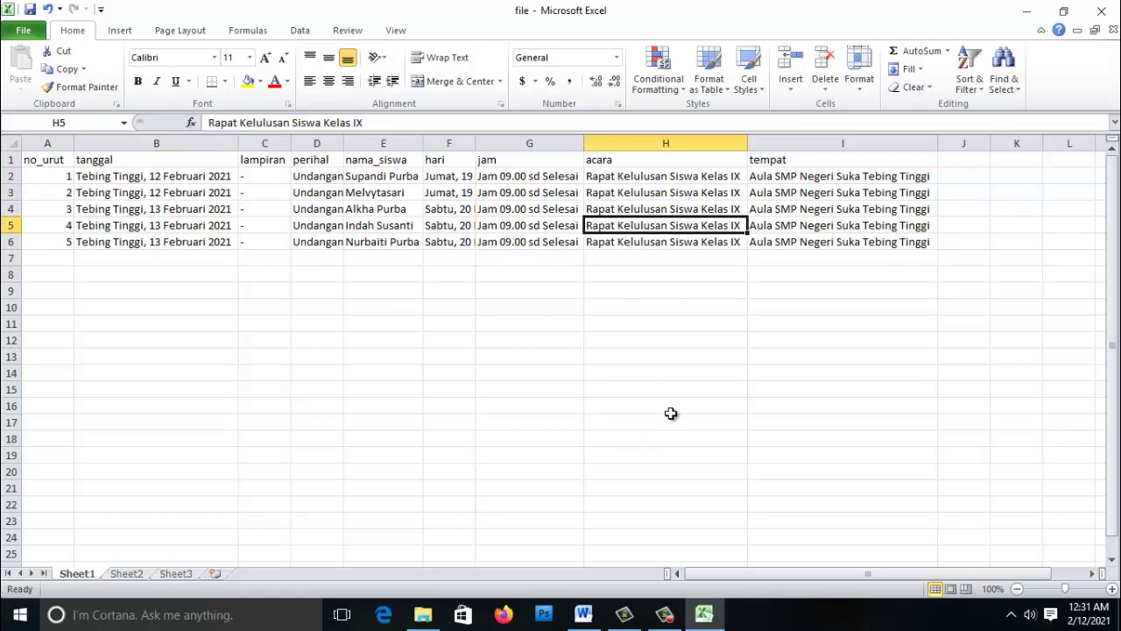
pyautogui.click(596, 618)
# - Bring up the Save As window for the letter, then cancel without saving
pyautogui.click(458, 247)
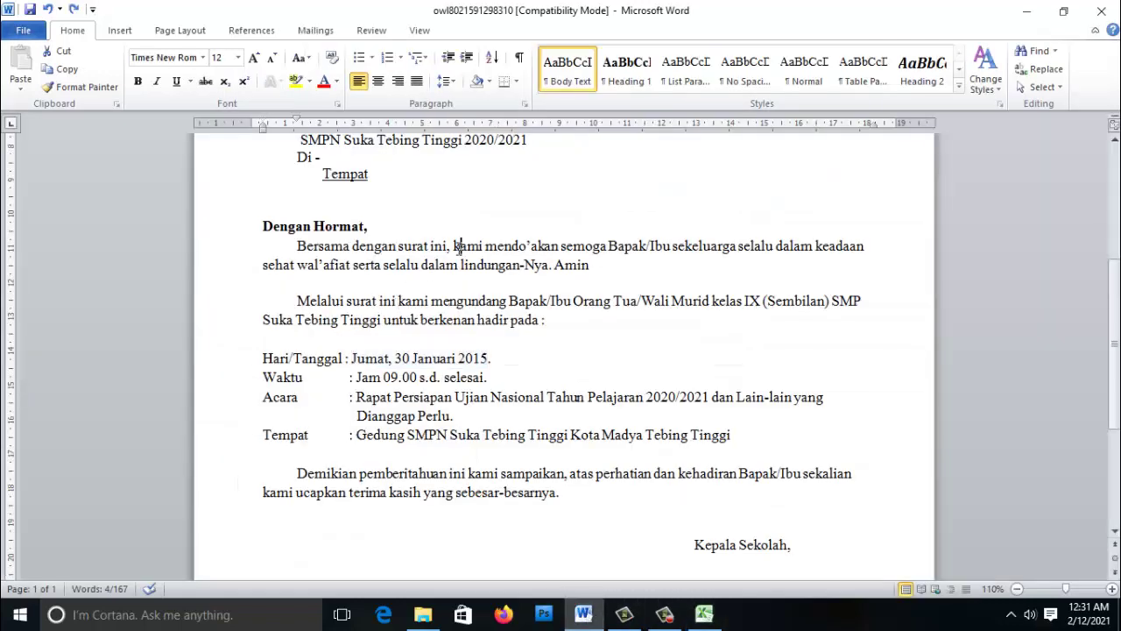
pyautogui.scroll(6, 458, 246)
pyautogui.click(24, 30)
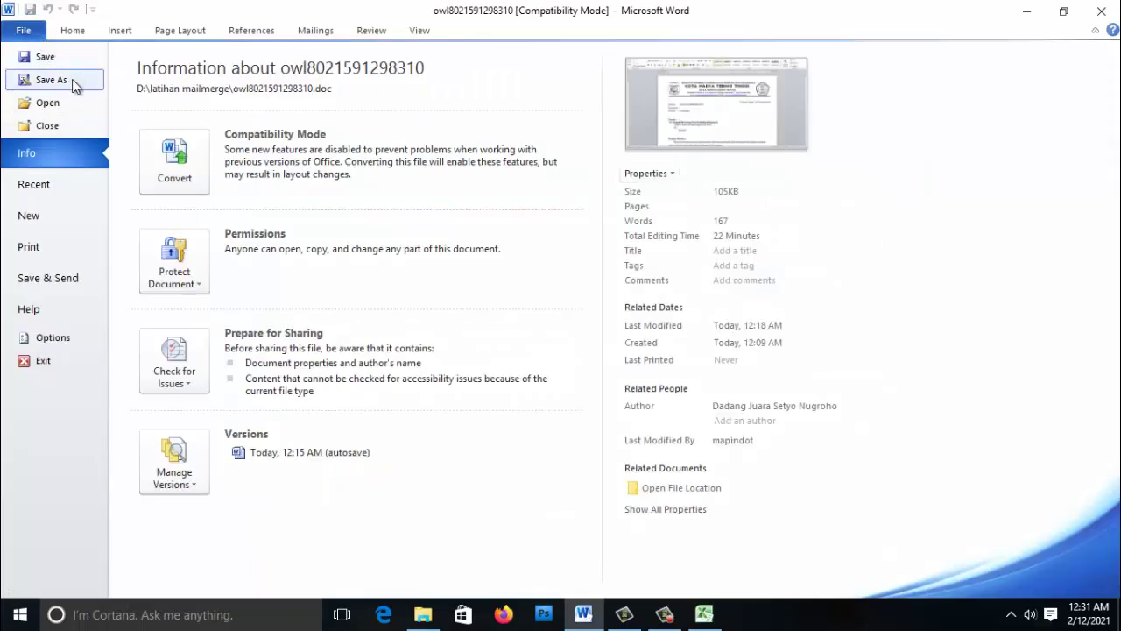
pyautogui.click(48, 80)
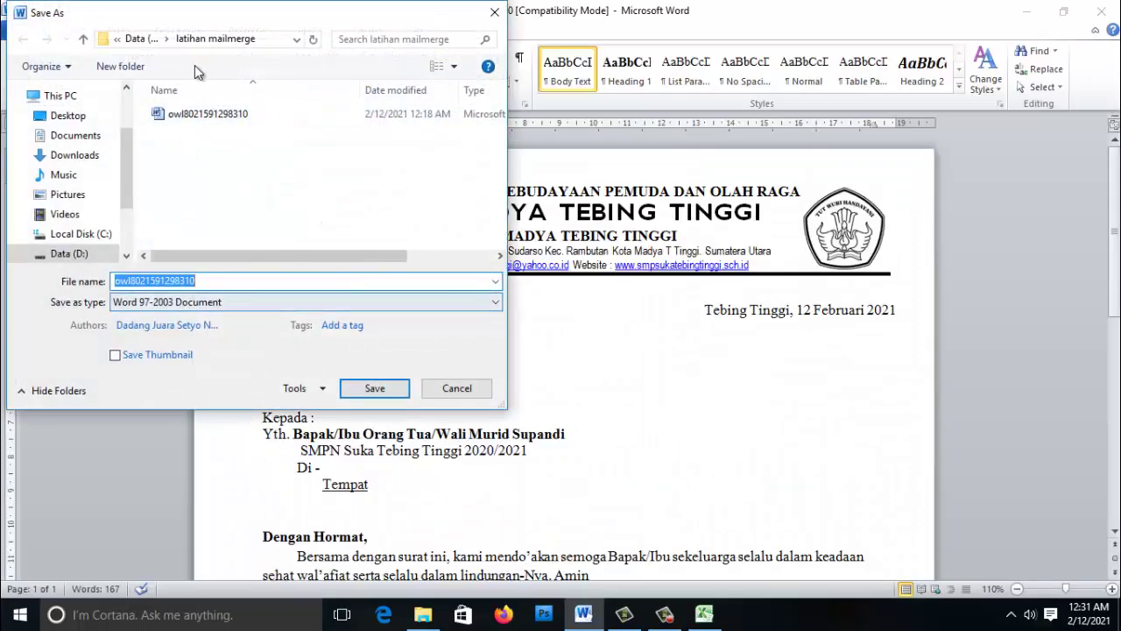
pyautogui.click(265, 302)
pyautogui.click(167, 346)
pyautogui.click(185, 114)
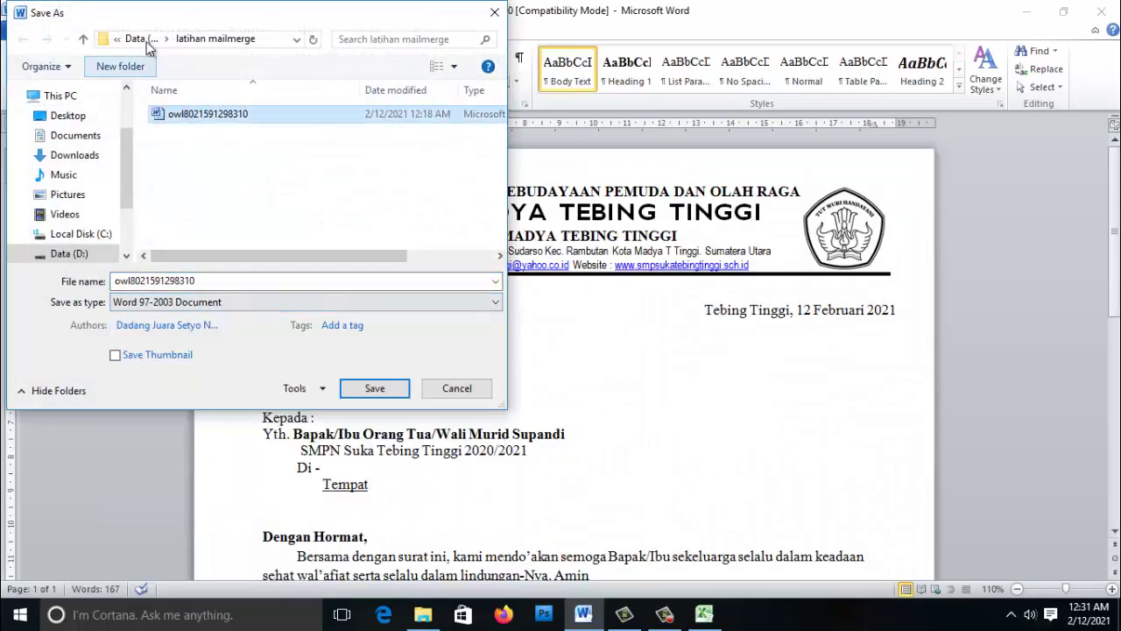
pyautogui.click(454, 388)
# - Select the letter's date line, then place the cursor in the Nomor line
pyautogui.click(409, 353)
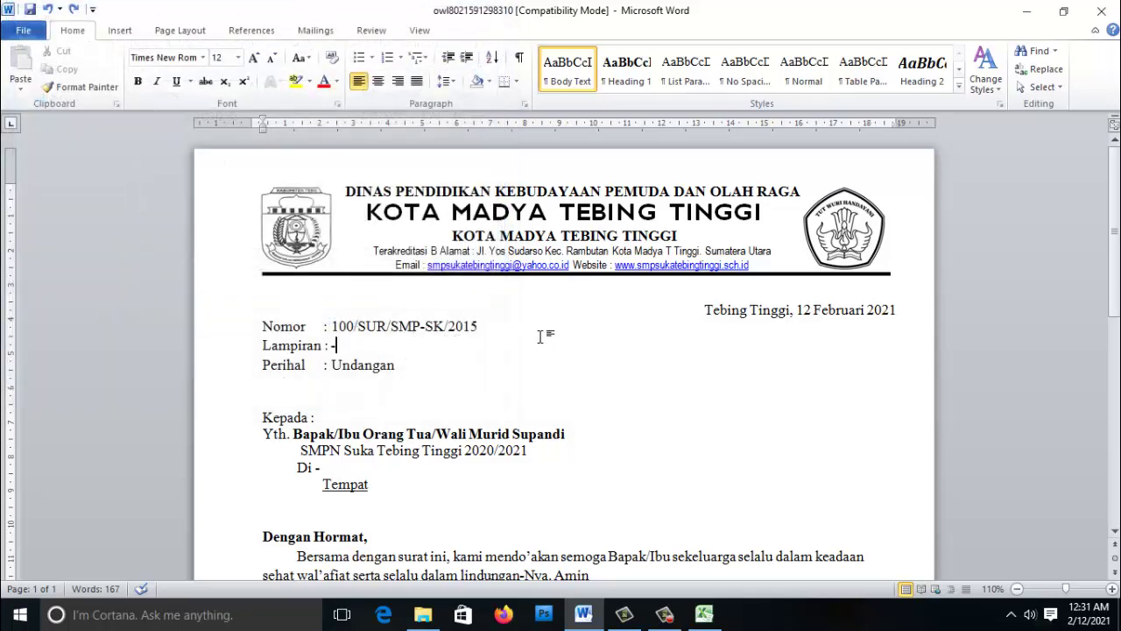
pyautogui.moveTo(704, 310); pyautogui.dragTo(888, 321)
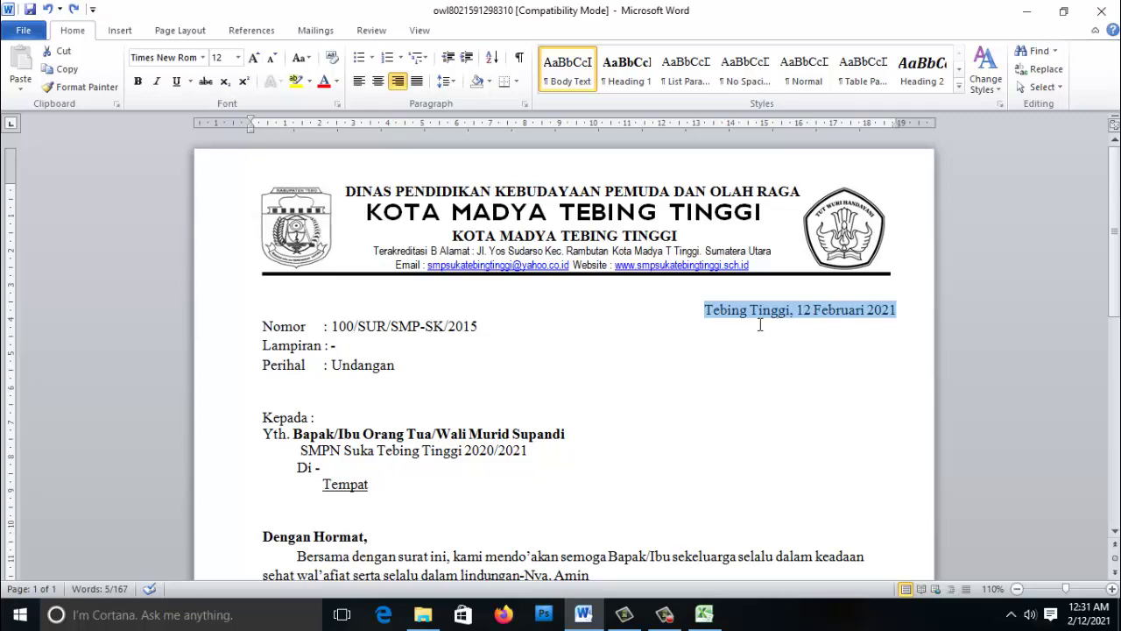
pyautogui.click(587, 333)
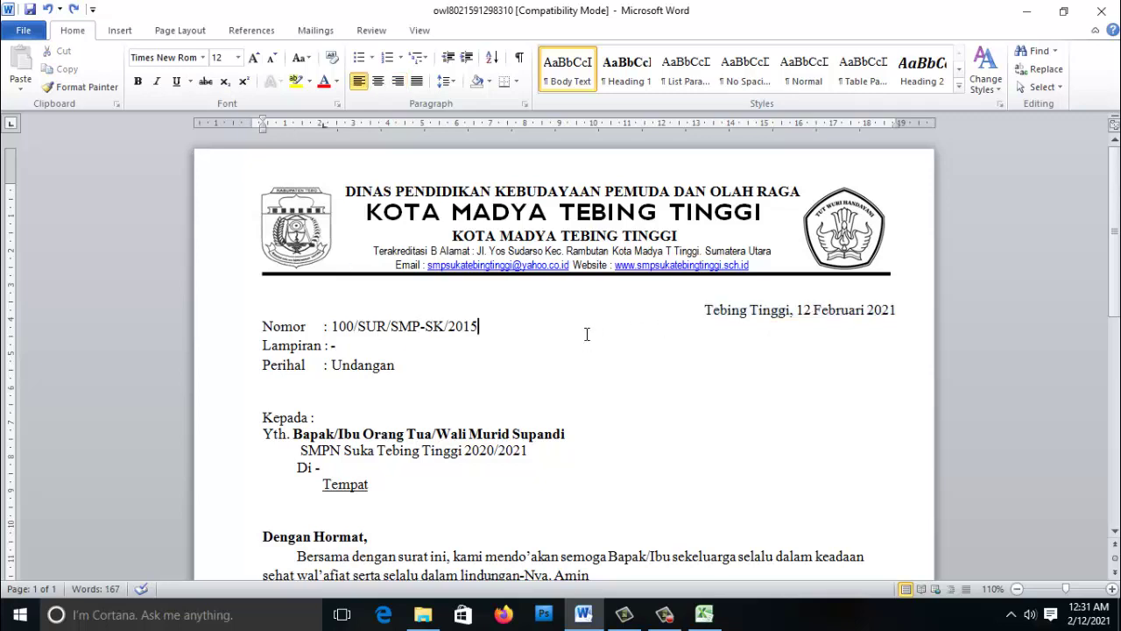
# - Use Sheet1$ of 'file' in D:\latihan mailmerge as the existing recipient list
pyautogui.click(317, 32)
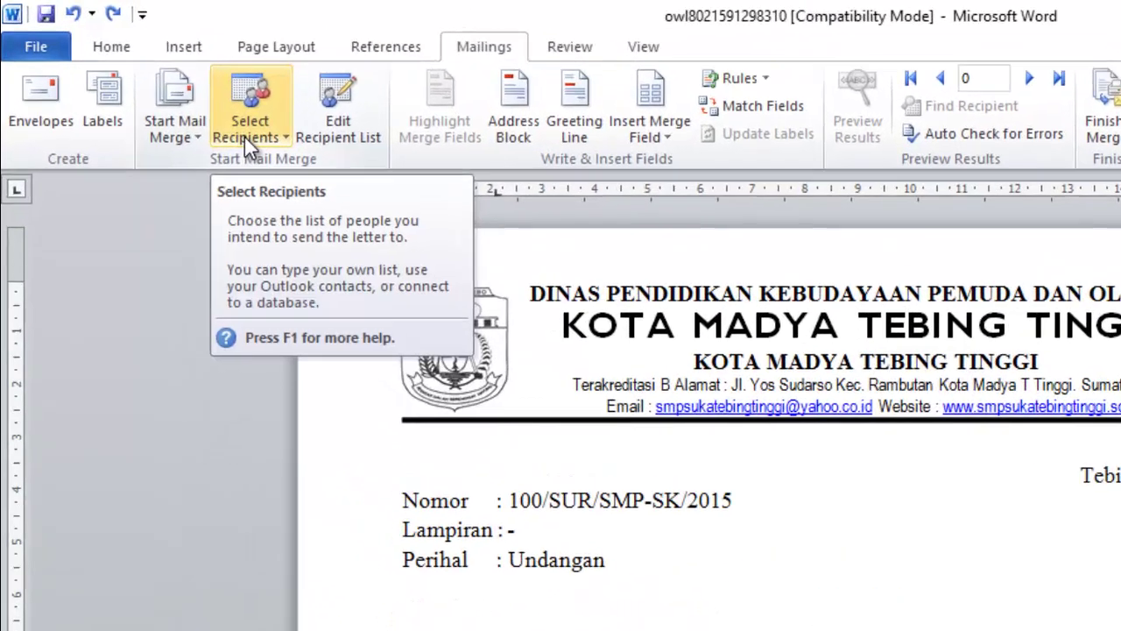
pyautogui.click(162, 88)
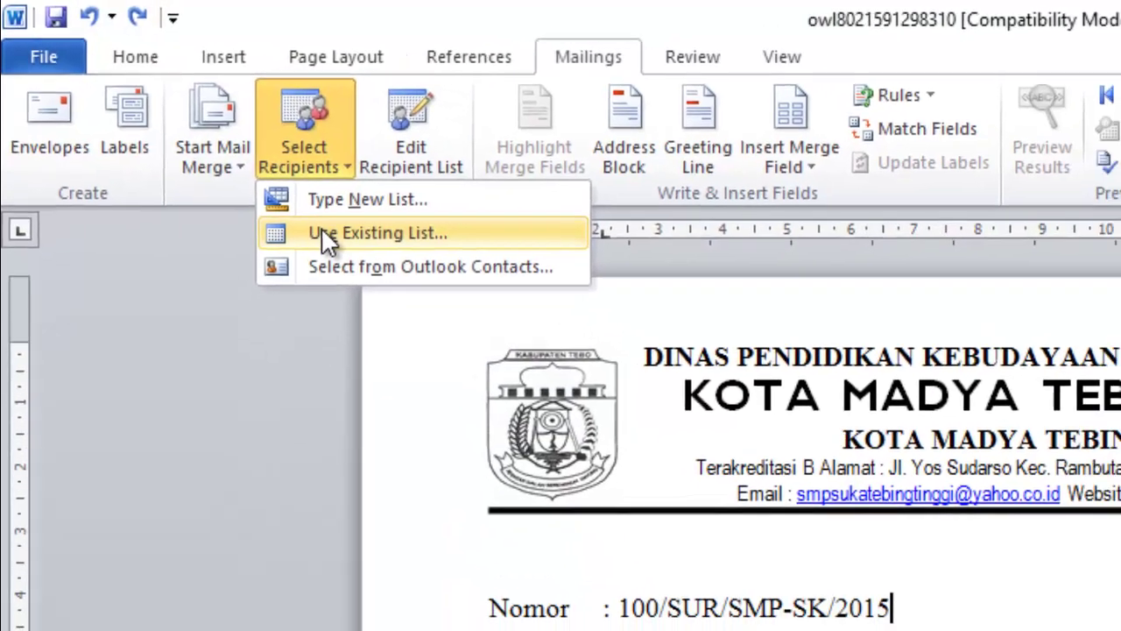
pyautogui.click(359, 258)
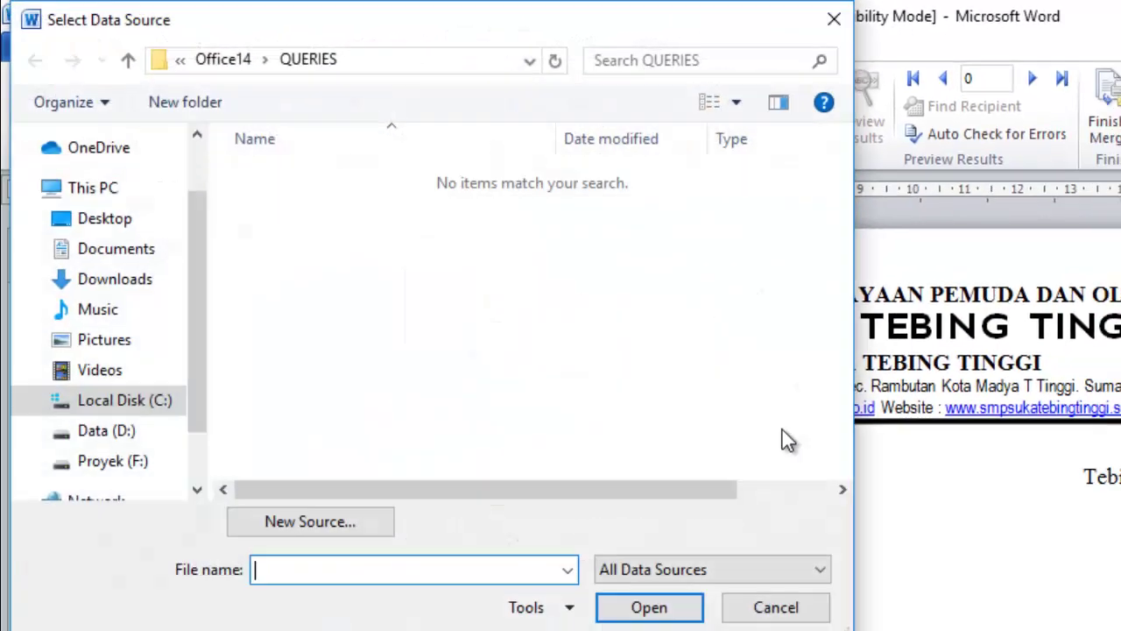
pyautogui.moveTo(182, 345); pyautogui.dragTo(187, 388)
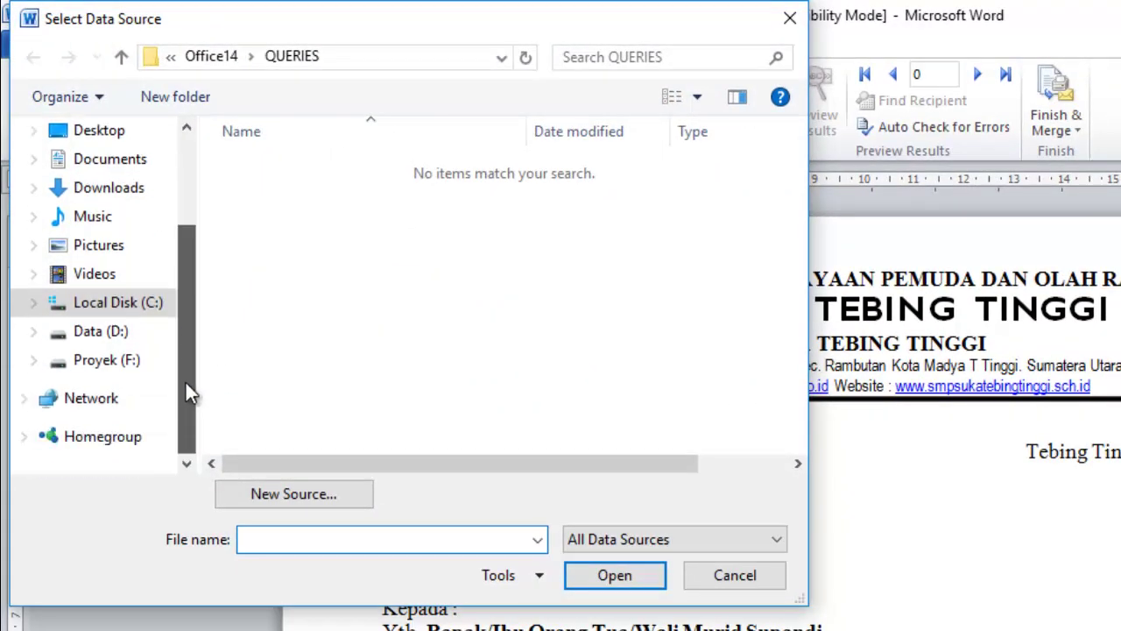
pyautogui.click(103, 331)
pyautogui.doubleClick(284, 218)
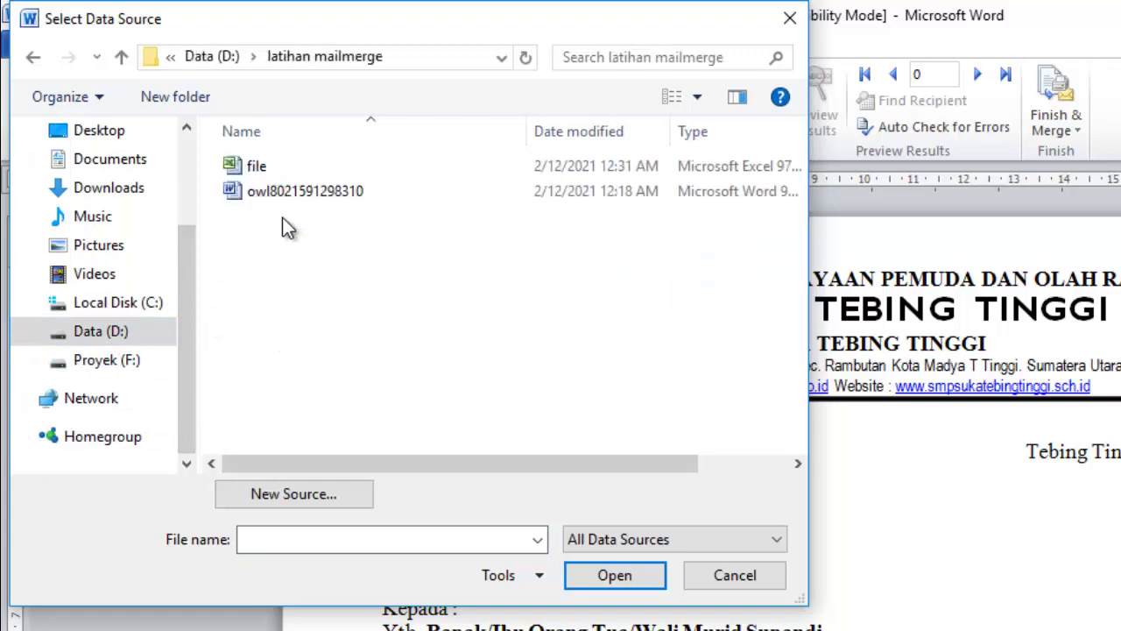
pyautogui.doubleClick(253, 166)
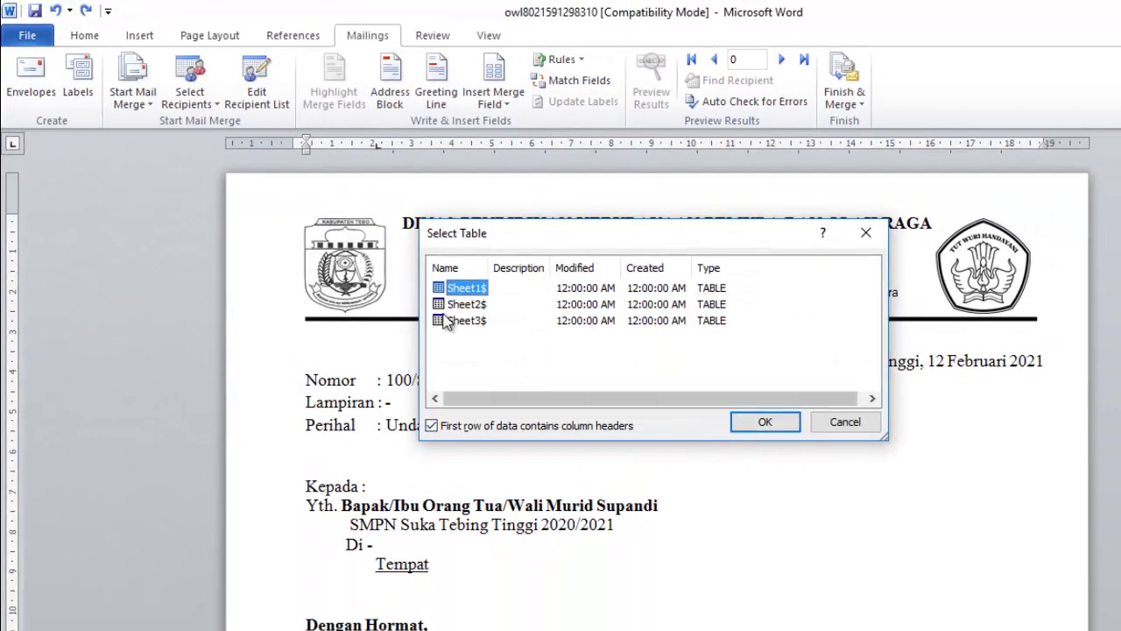
pyautogui.click(765, 421)
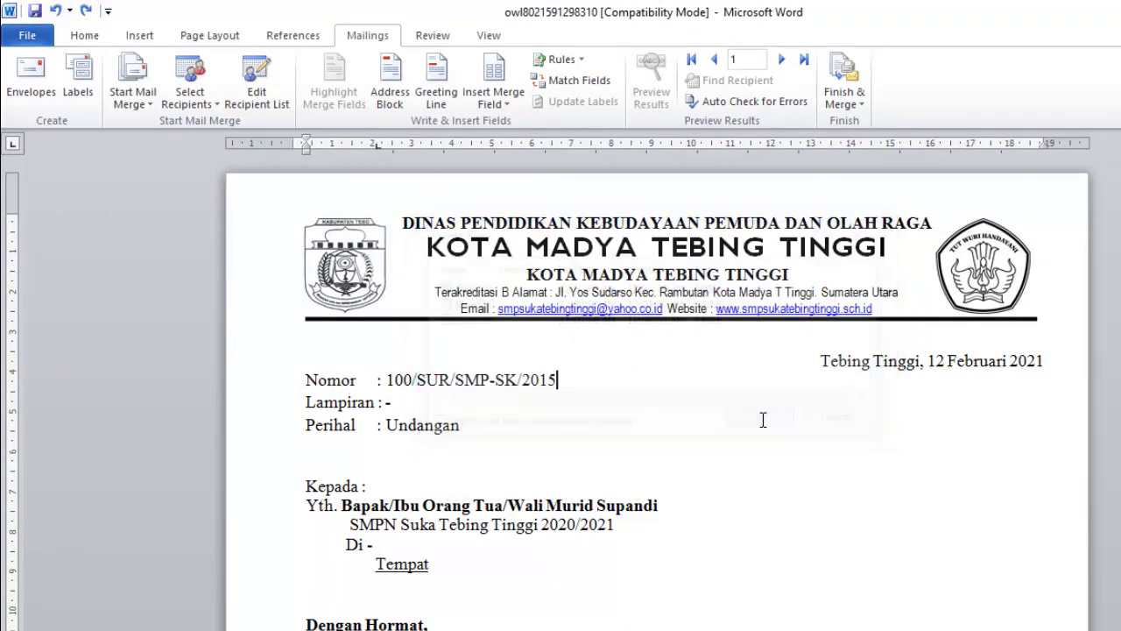
pyautogui.moveTo(821, 361); pyautogui.dragTo(1029, 368)
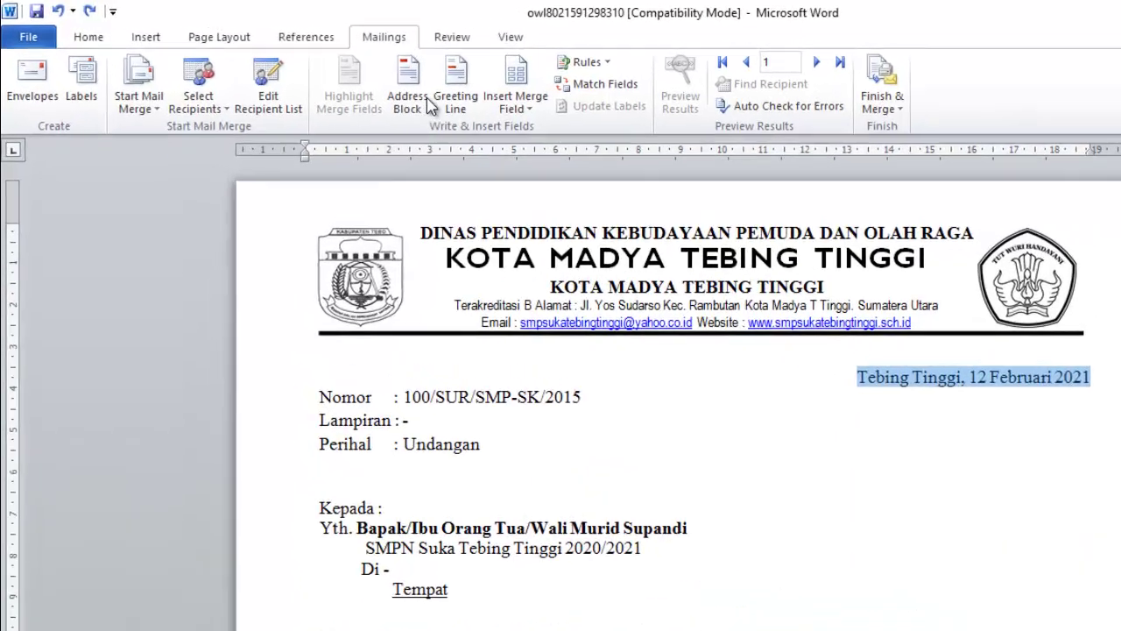
# - Insert «tanggal» for the date and make the number «no_urut»/UD/SMP-SK/2021
pyautogui.click(424, 85)
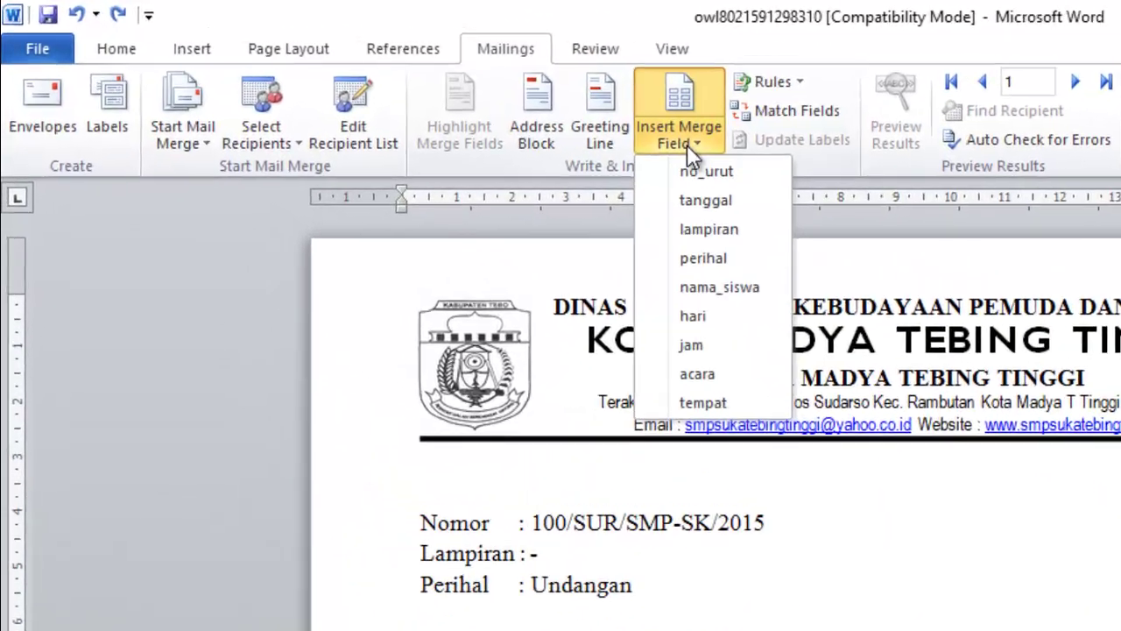
pyautogui.click(759, 216)
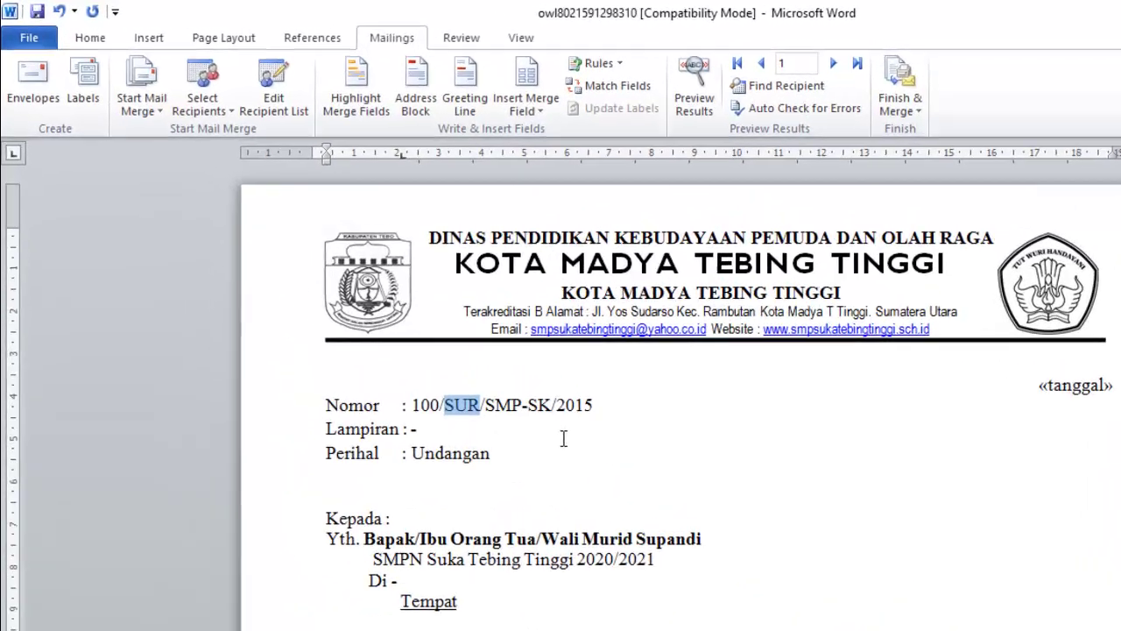
pyautogui.write('UD')
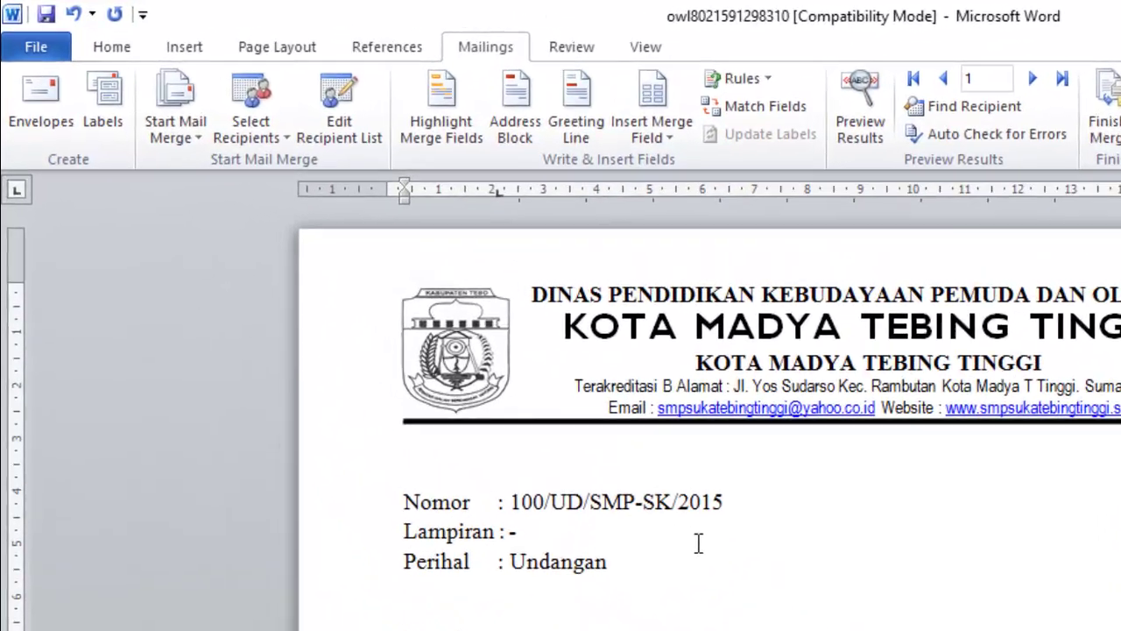
pyautogui.moveTo(725, 508); pyautogui.dragTo(735, 510)
pyautogui.doubleClick(735, 510)
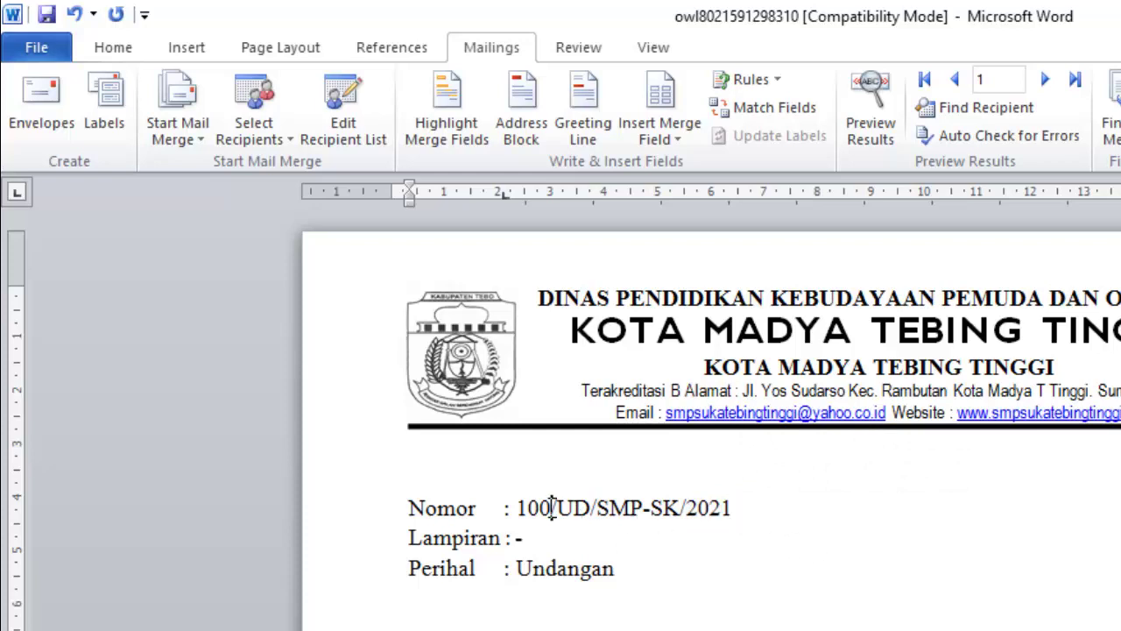
pyautogui.press('BackSpace')
pyautogui.press('BackSpace')
pyautogui.press('BackSpace')
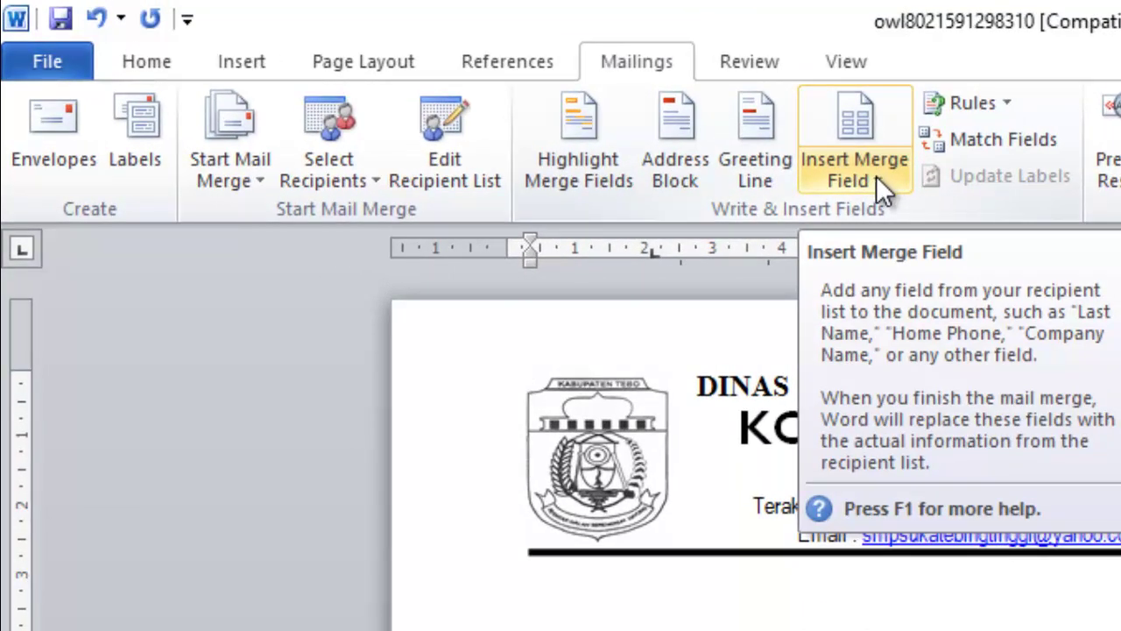
pyautogui.click(876, 184)
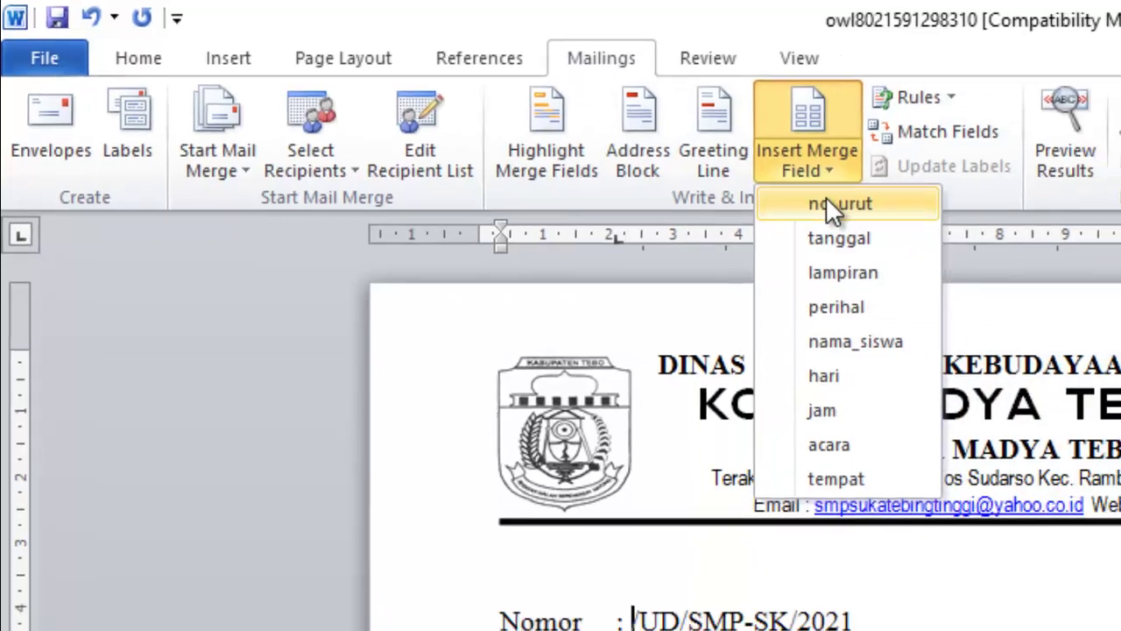
pyautogui.click(889, 215)
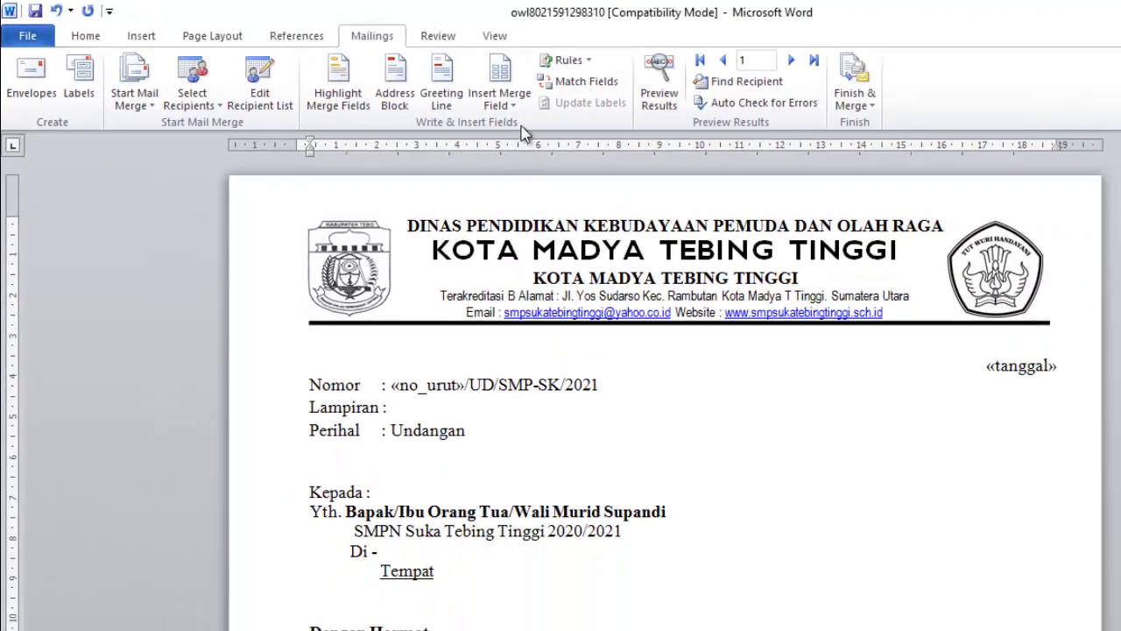
# - Replace the attachment and subject values with the «lampiran» and «perihal» merge fields
pyautogui.click(499, 92)
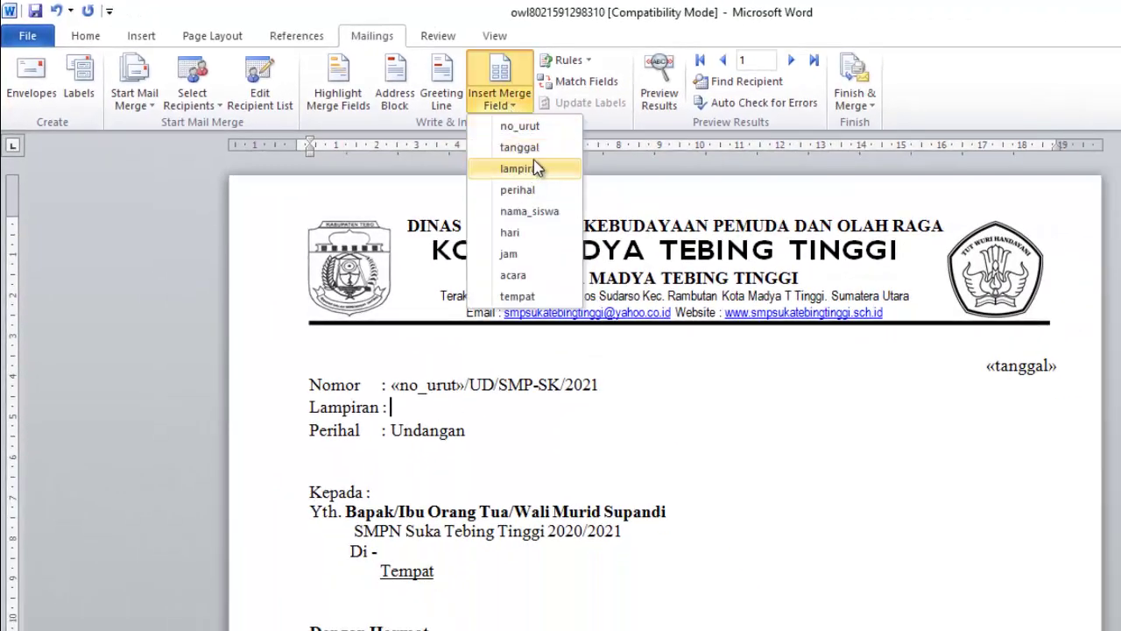
pyautogui.click(536, 172)
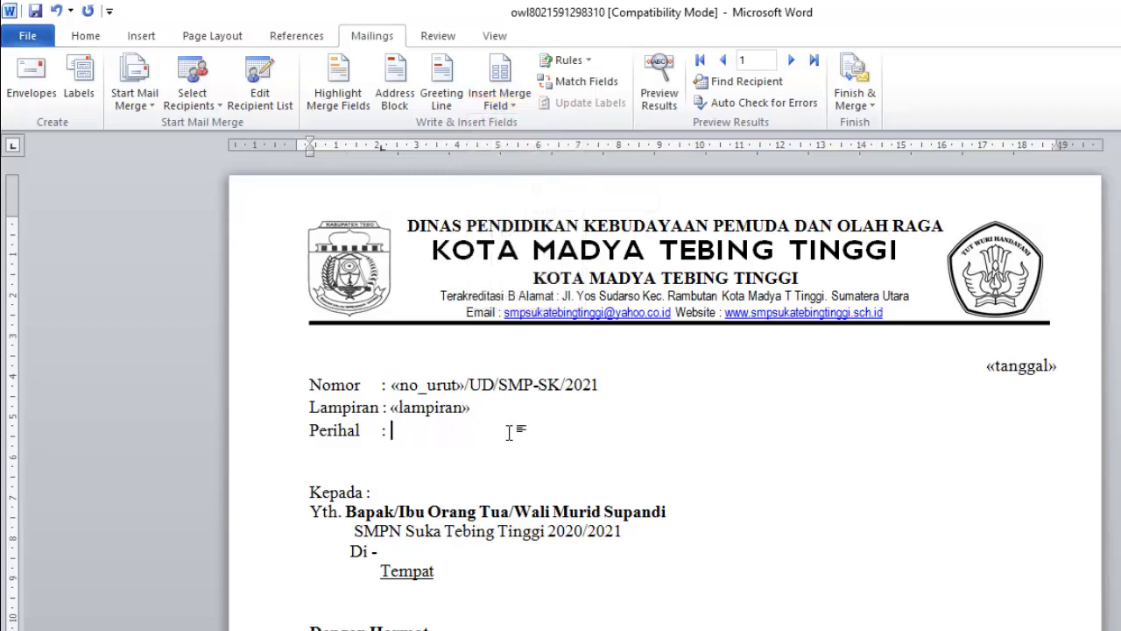
pyautogui.click(499, 96)
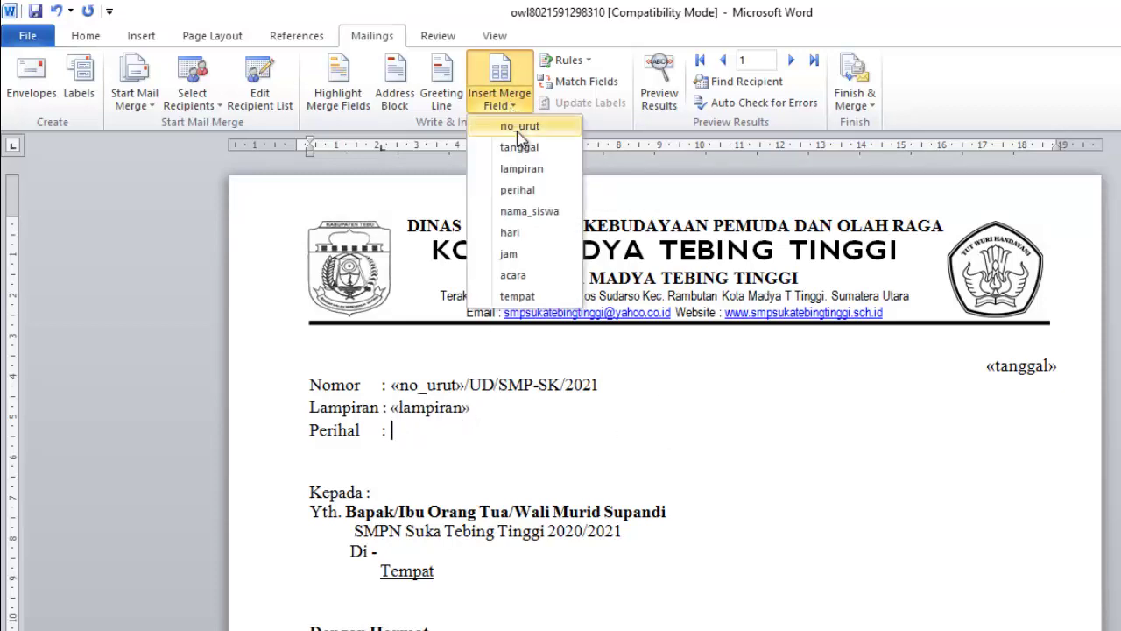
pyautogui.click(517, 187)
pyautogui.scroll(-2, 412, 500)
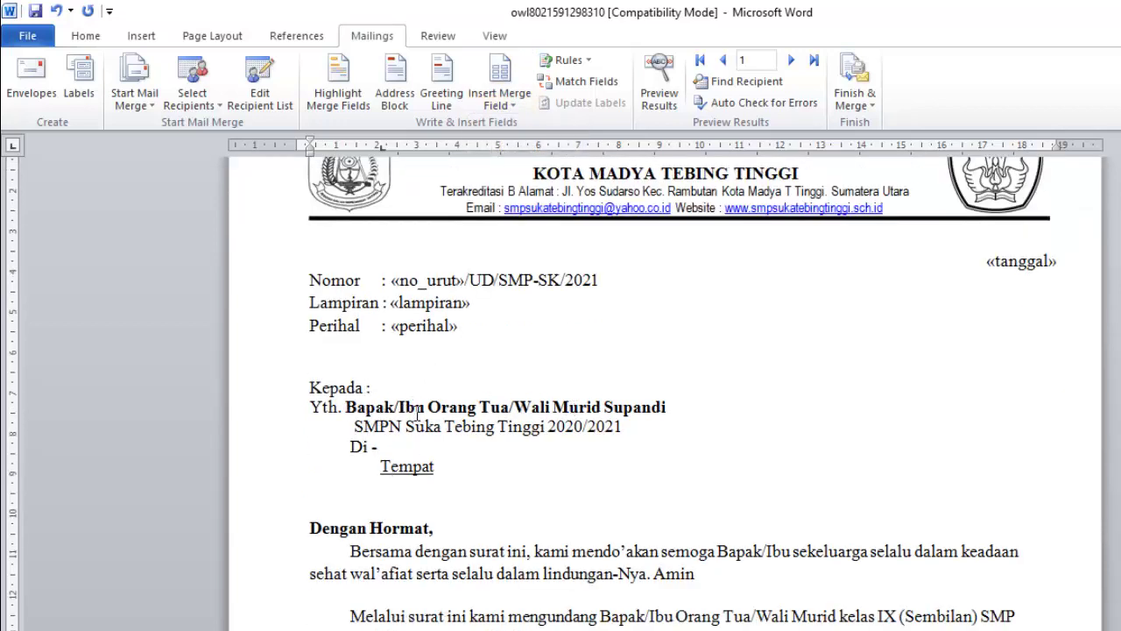
# - Replace the student's name in the Yth. line with the nama_siswa merge field
pyautogui.moveTo(604, 408); pyautogui.dragTo(639, 409)
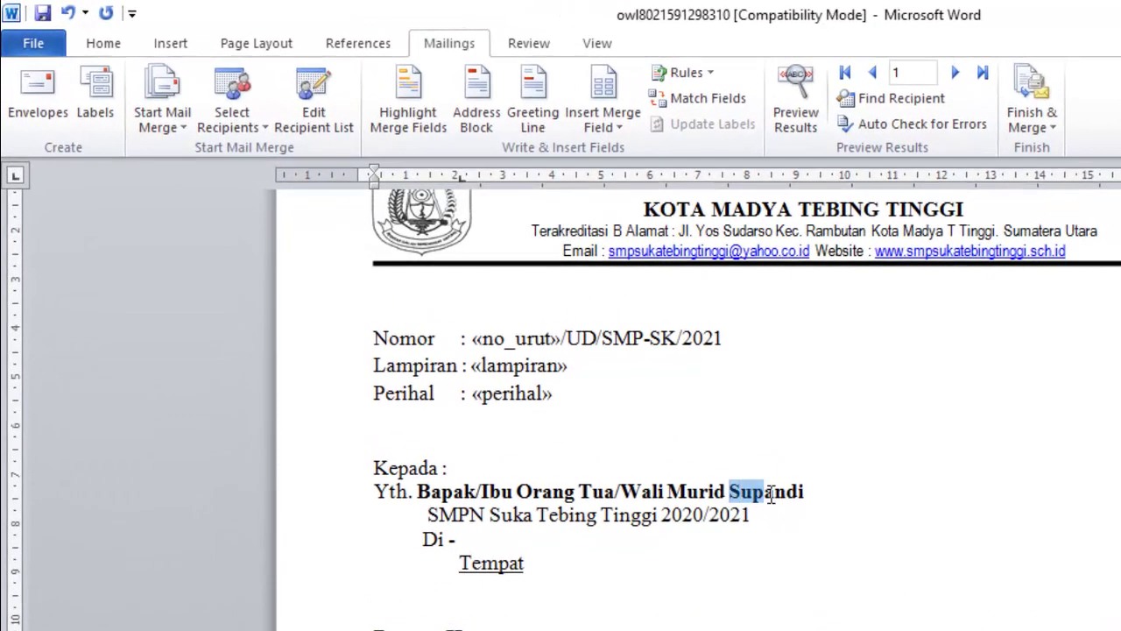
pyautogui.moveTo(771, 495); pyautogui.dragTo(806, 492)
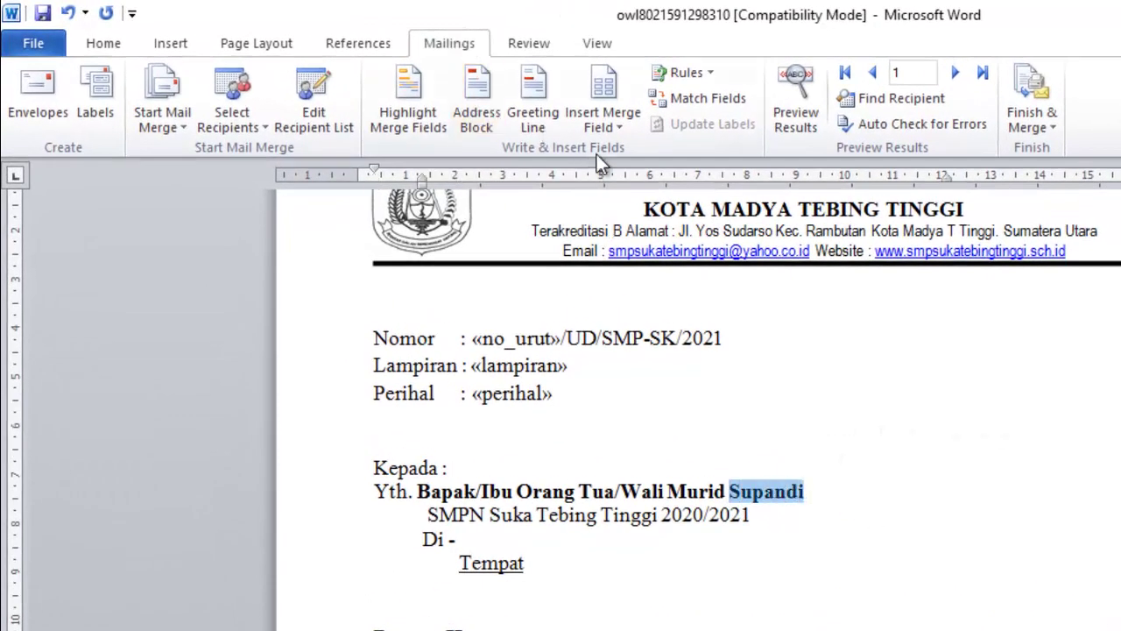
pyautogui.click(611, 128)
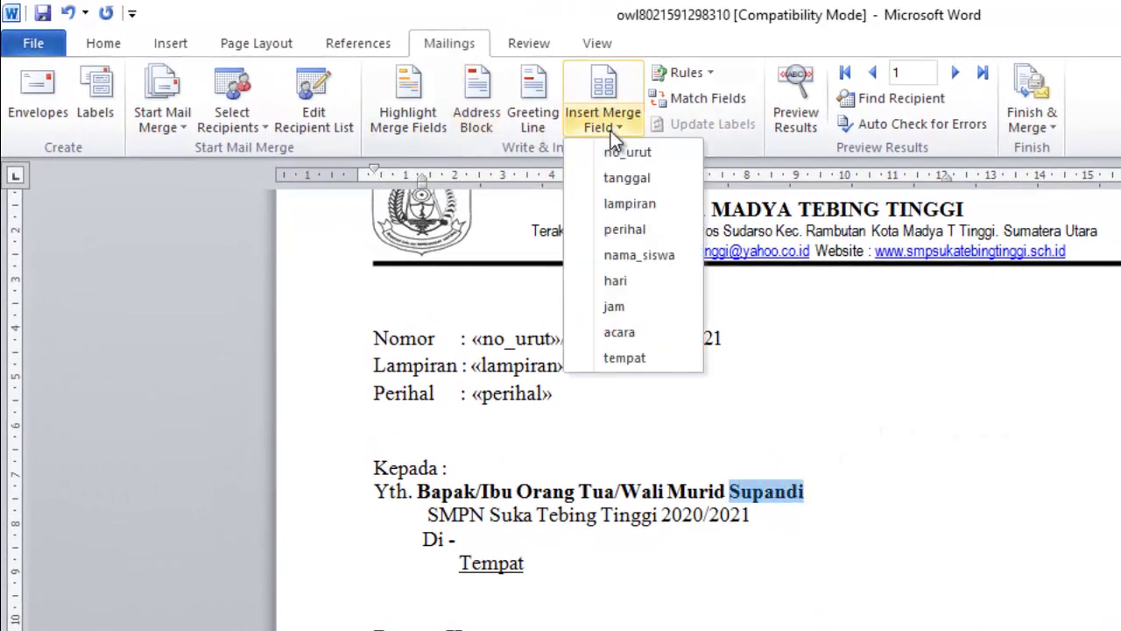
pyautogui.click(642, 255)
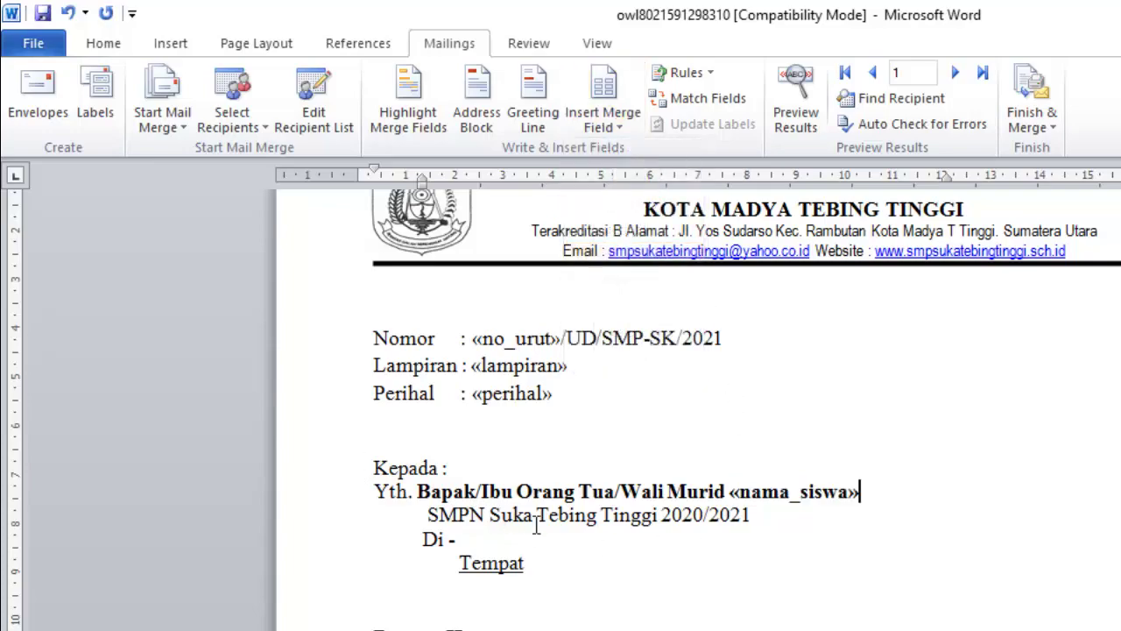
# - Replace the meeting date with the hari field, keeping Waktu on its own line
pyautogui.click(679, 524)
pyautogui.scroll(-2, 679, 524)
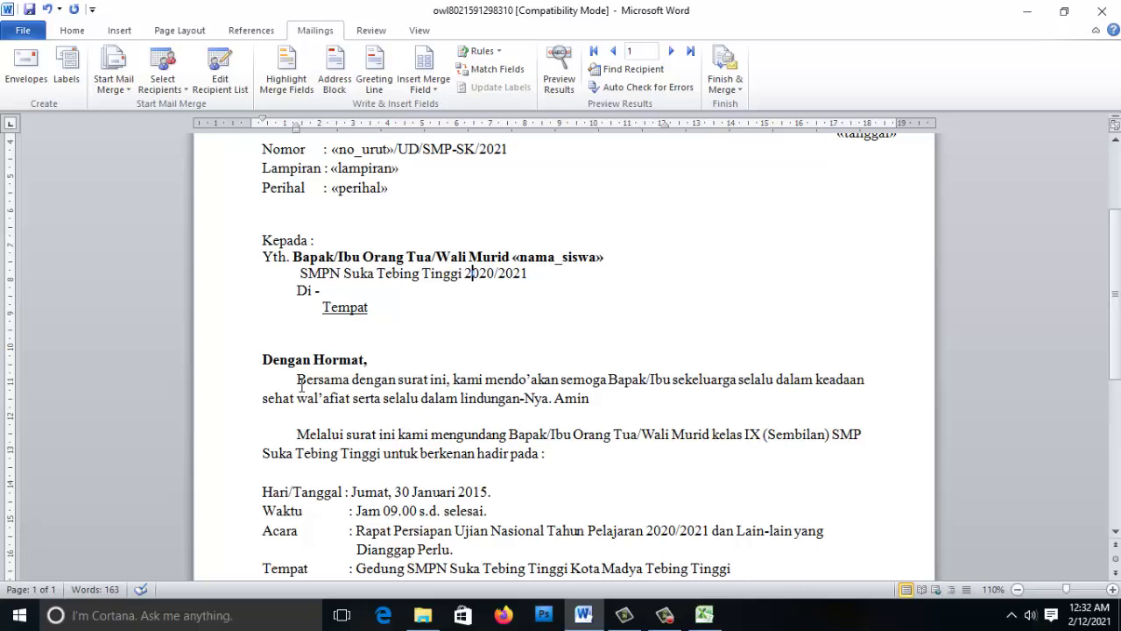
pyautogui.scroll(-3, 302, 386)
pyautogui.moveTo(488, 358); pyautogui.dragTo(351, 358)
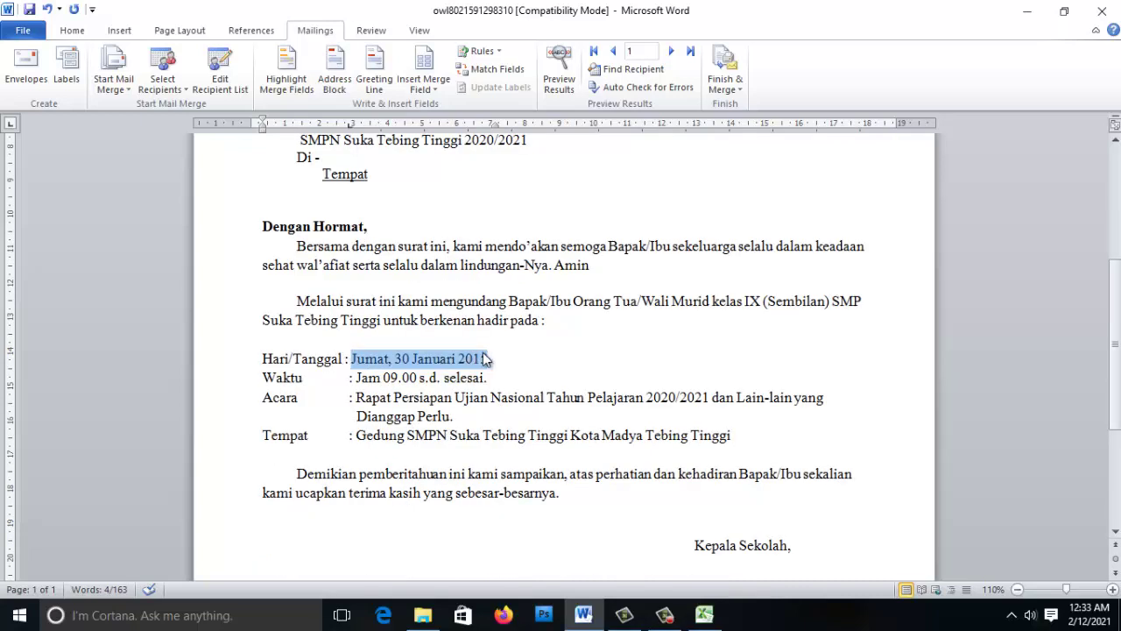
pyautogui.click(424, 86)
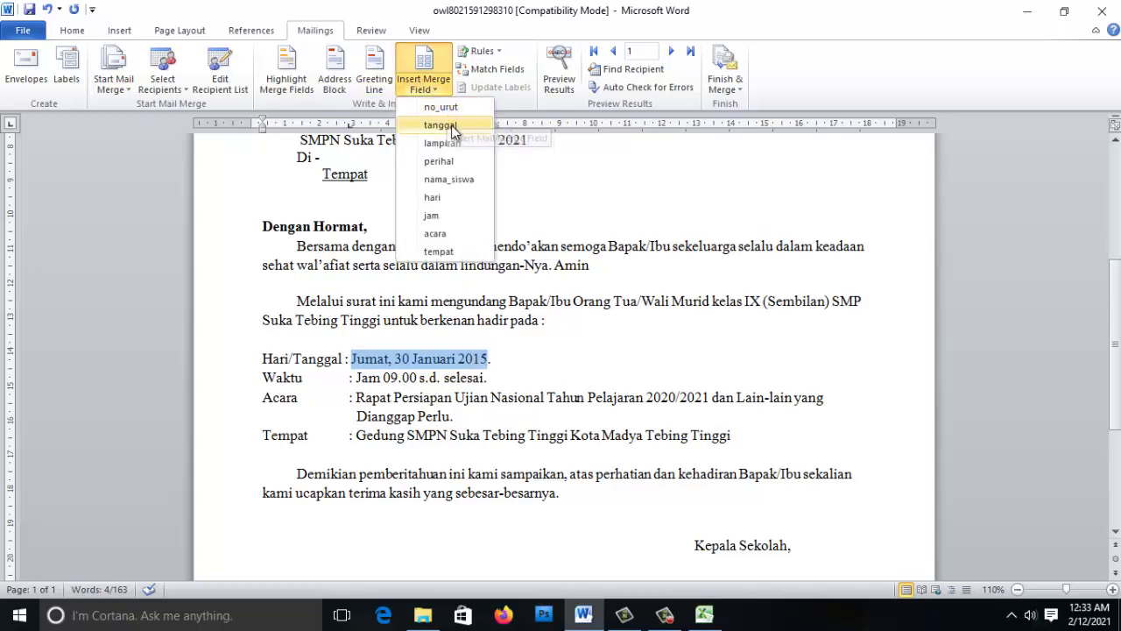
pyautogui.click(460, 196)
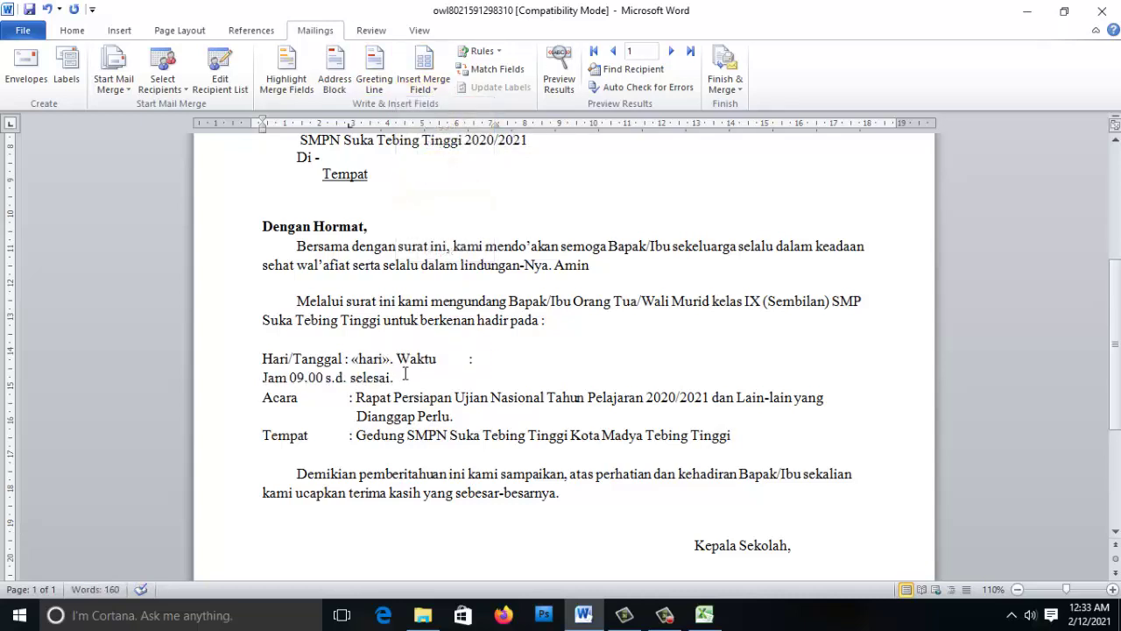
pyautogui.press('Return')
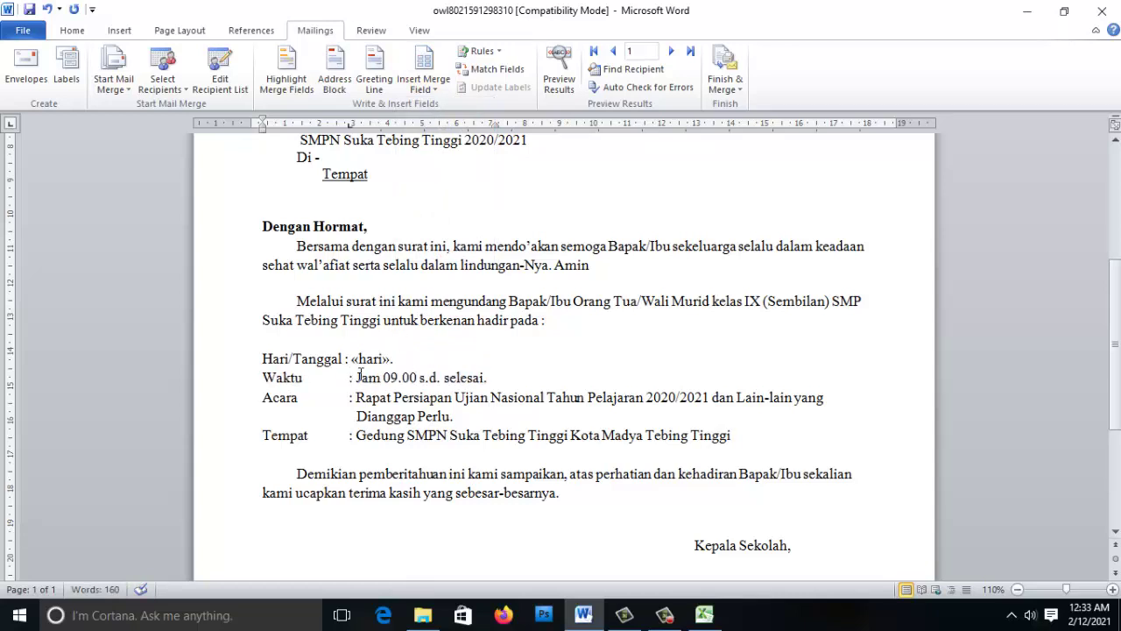
# - Replace the Waktu time with the jam field and the Acara text with the acara field
pyautogui.moveTo(356, 378); pyautogui.dragTo(473, 379)
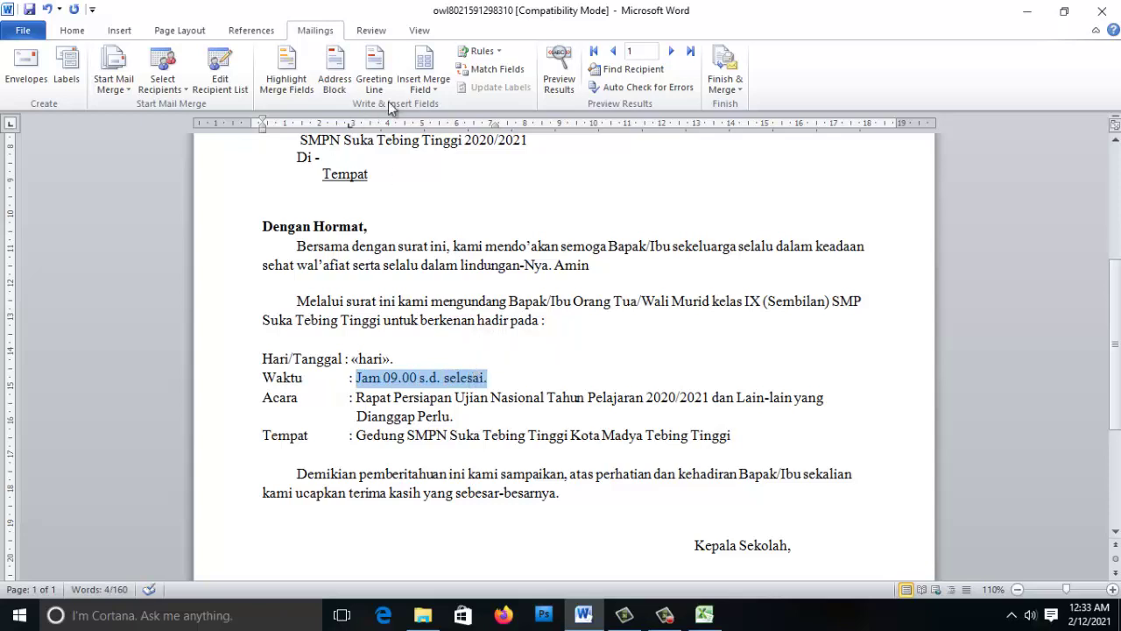
pyautogui.click(428, 86)
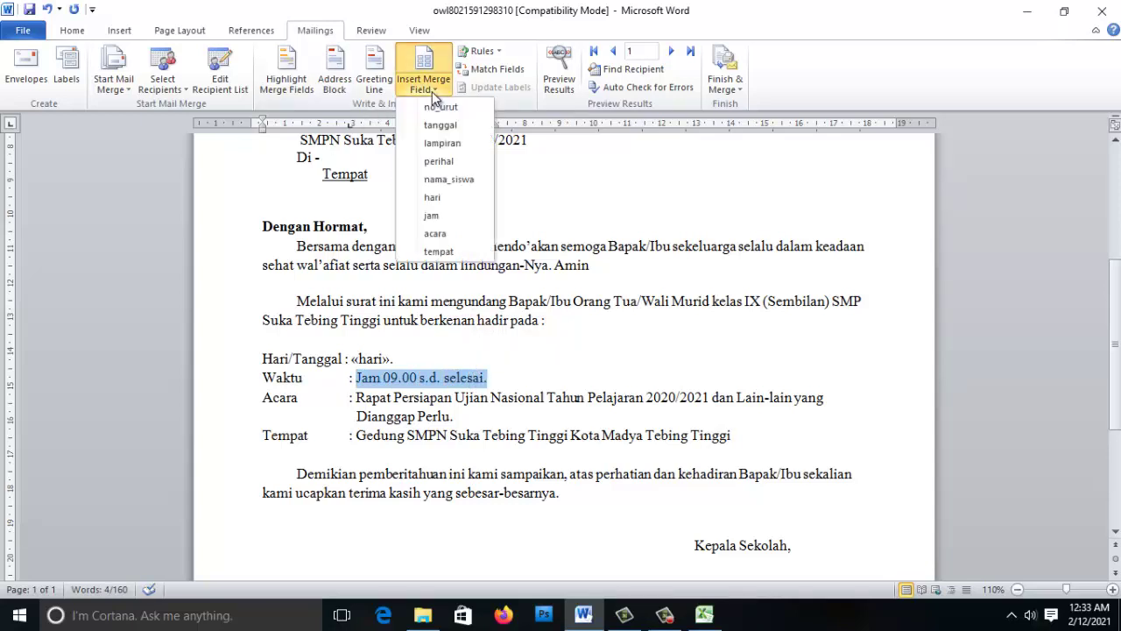
pyautogui.click(447, 216)
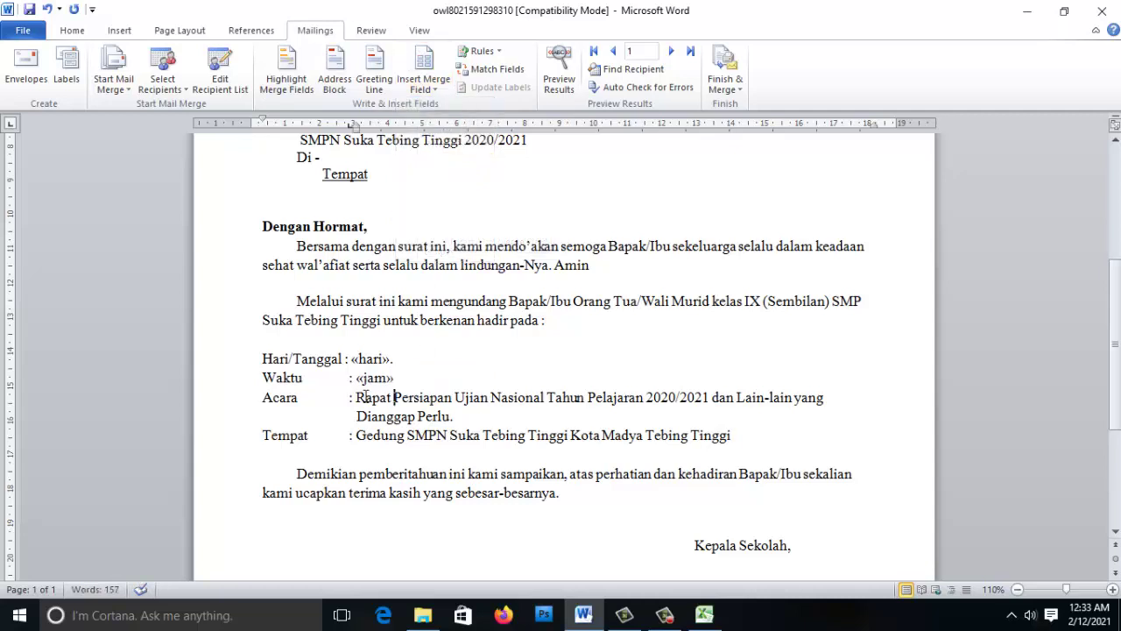
pyautogui.moveTo(357, 396); pyautogui.dragTo(453, 416)
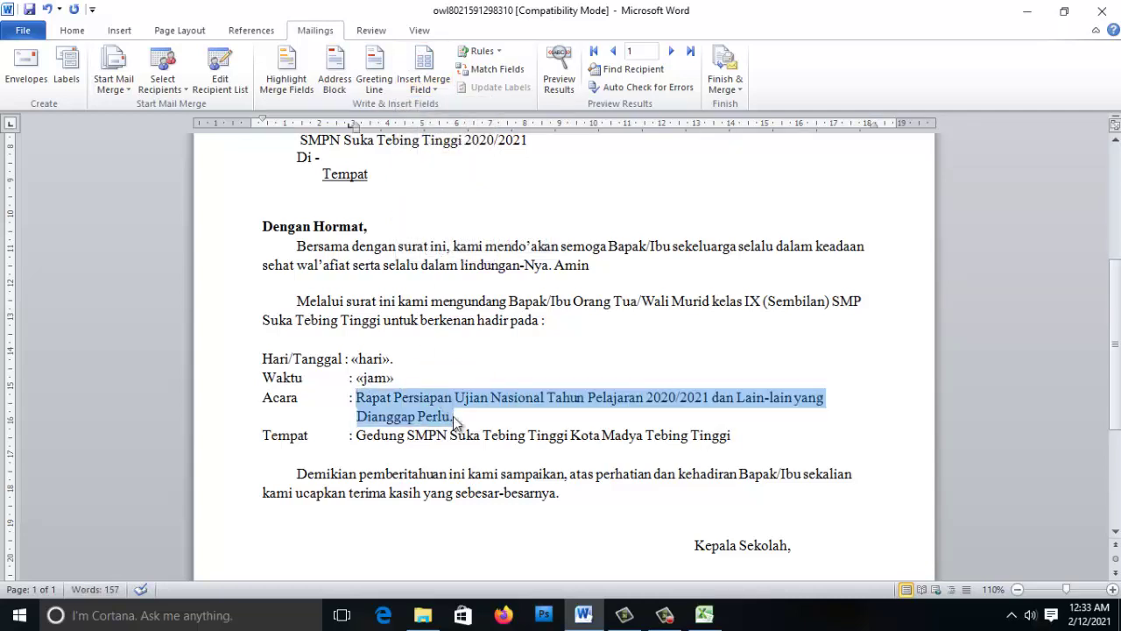
pyautogui.press('Delete')
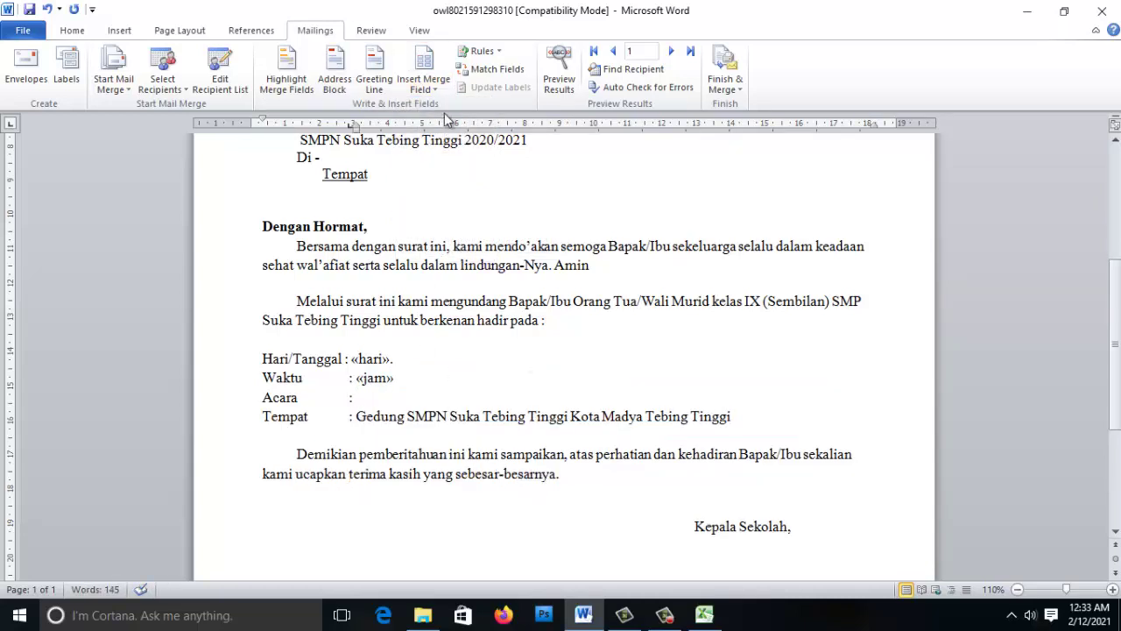
pyautogui.click(435, 91)
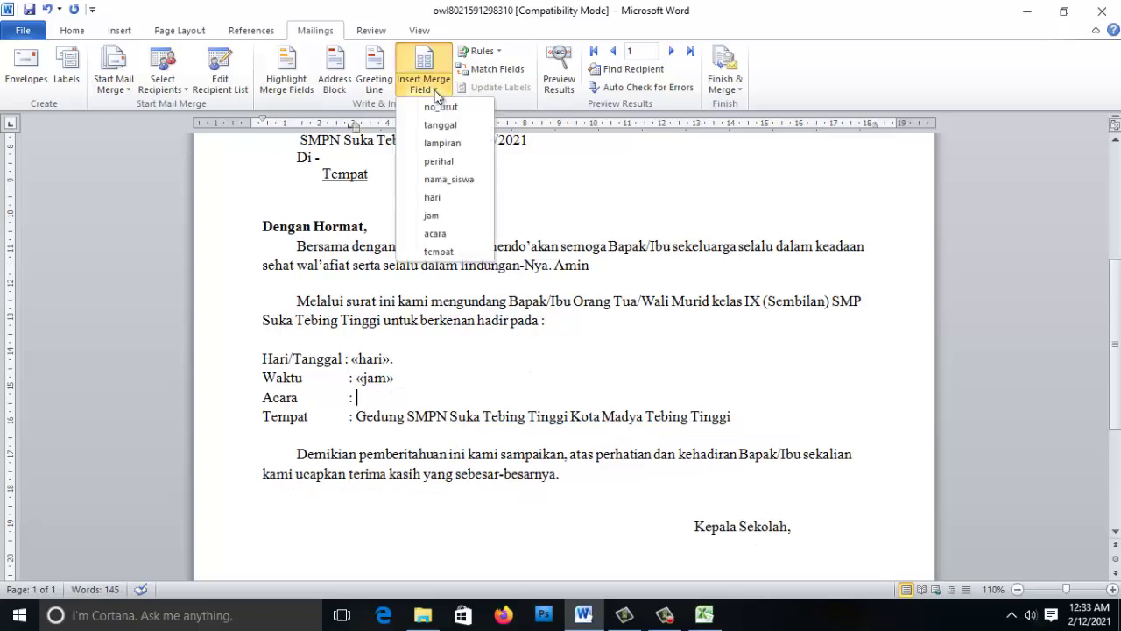
pyautogui.click(454, 233)
# - Replace the Tempat value with the tempat merge field
pyautogui.moveTo(357, 418); pyautogui.dragTo(718, 427)
pyautogui.click(426, 86)
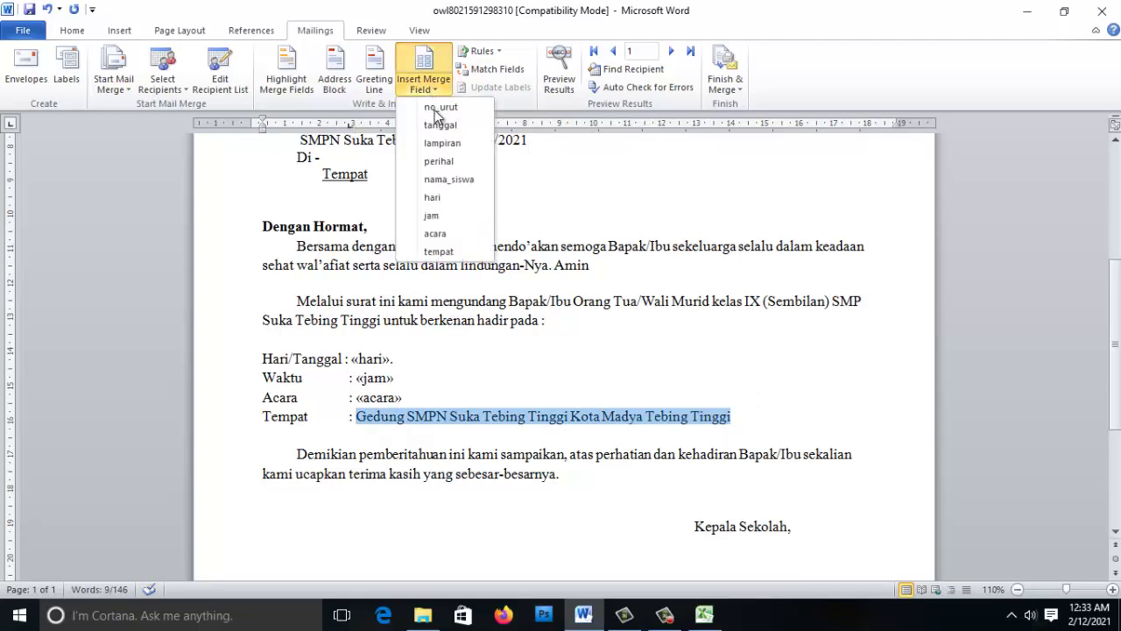
pyautogui.click(438, 251)
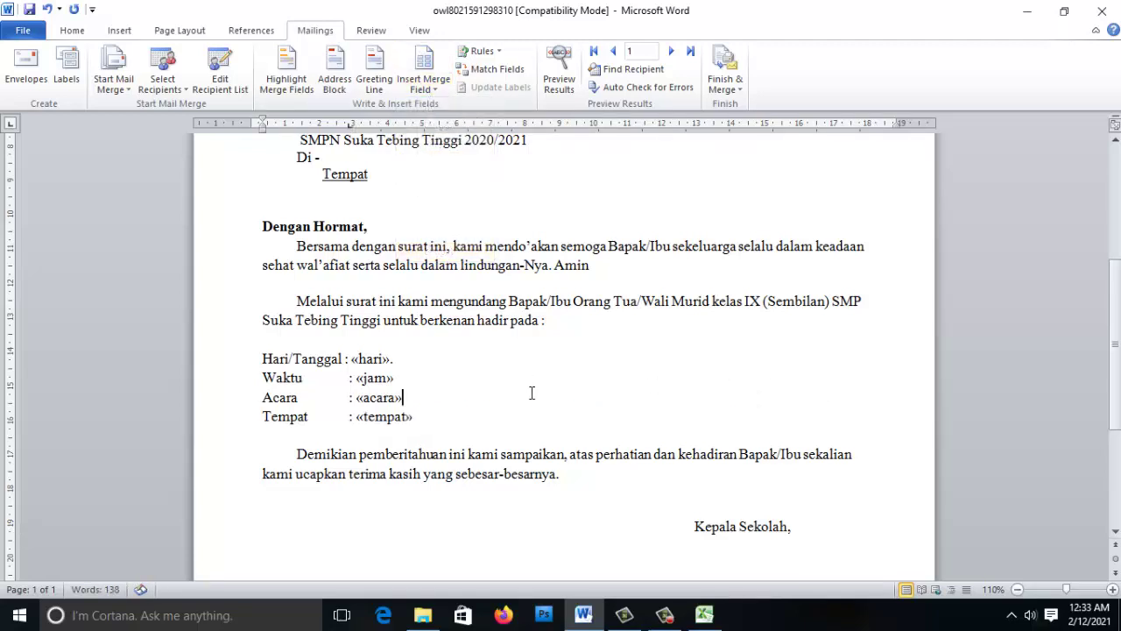
pyautogui.scroll(6, 525, 386)
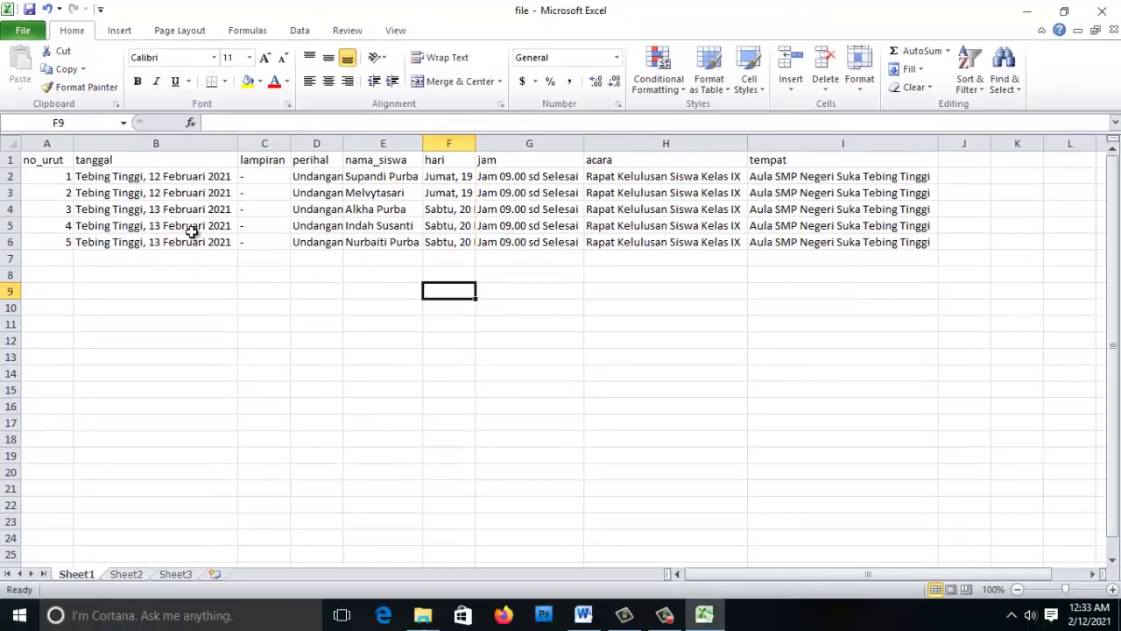
pyautogui.click(44, 159)
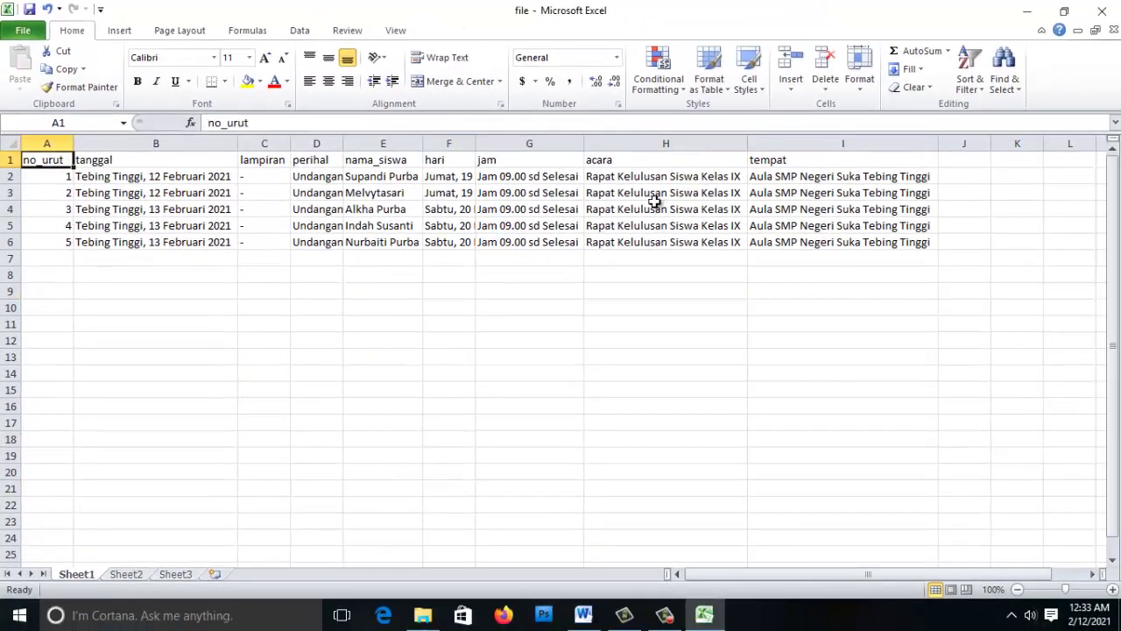
pyautogui.click(663, 273)
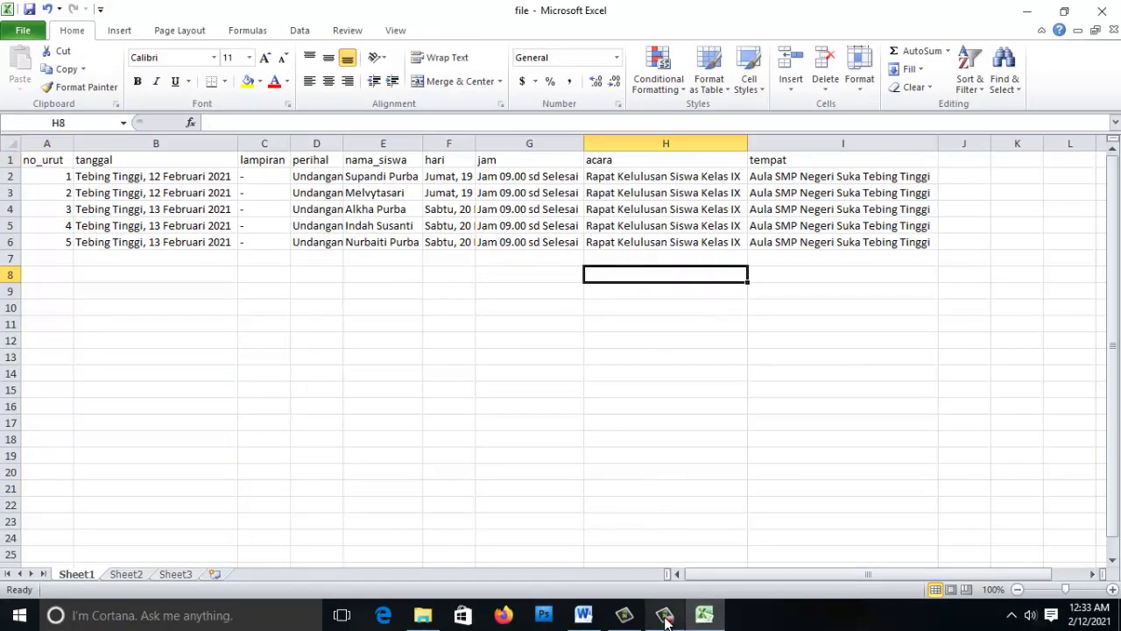
pyautogui.click(584, 615)
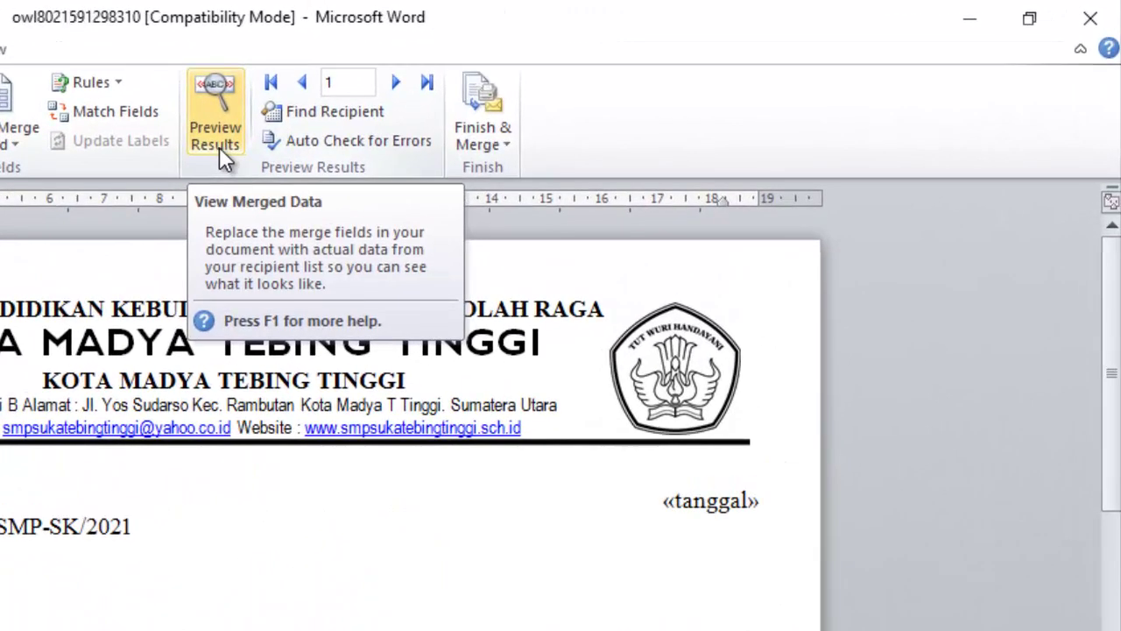
# - Preview record 1 and check its Nomor 1/UD/SMP-SK/2021, date, Lampiran and name, then bring up Excel
pyautogui.click(219, 146)
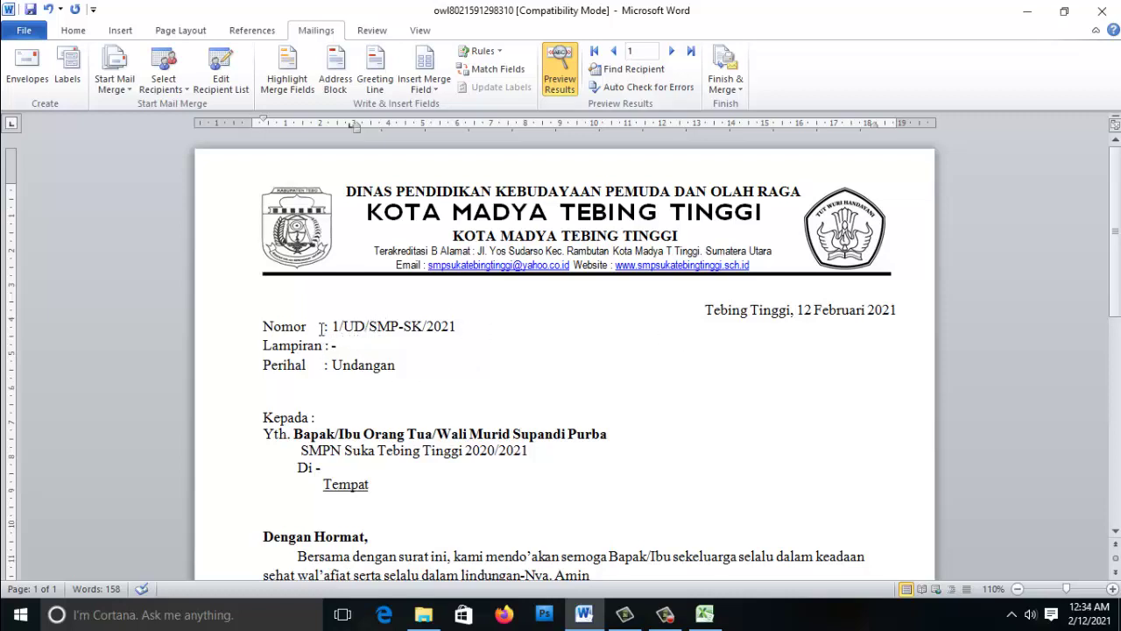
pyautogui.click(344, 328)
pyautogui.click(842, 315)
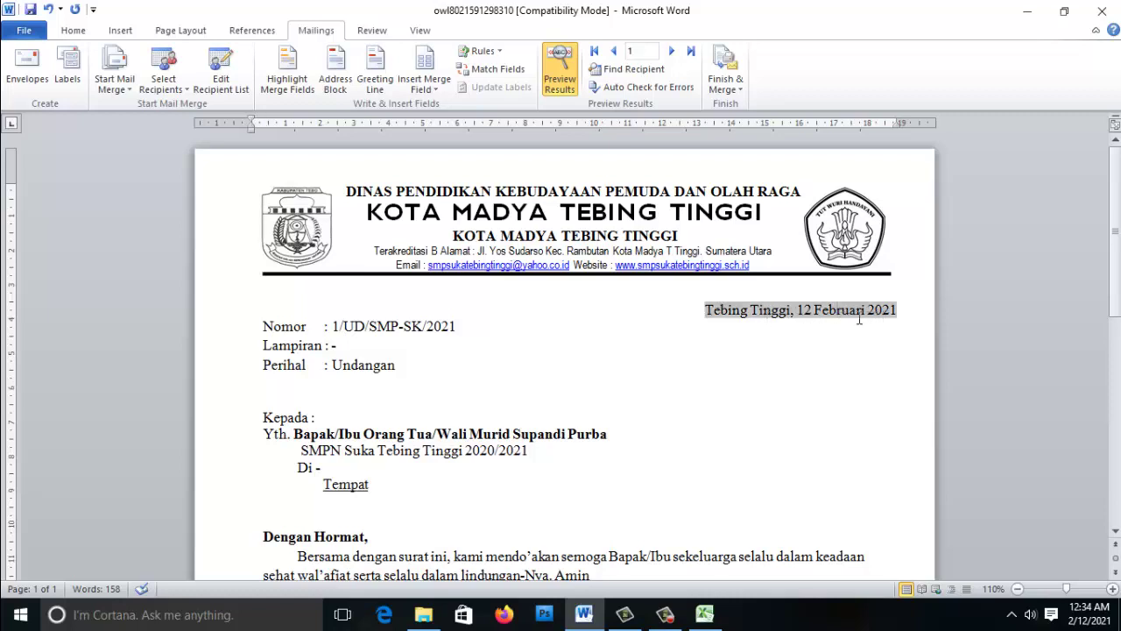
pyautogui.click(349, 351)
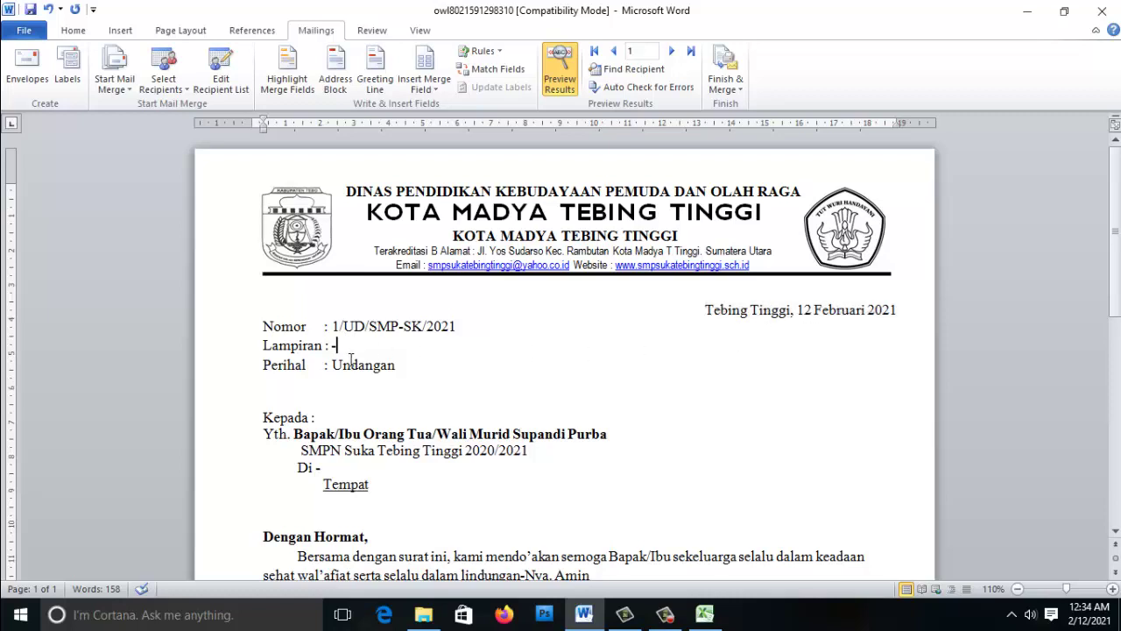
pyautogui.scroll(-1, 364, 388)
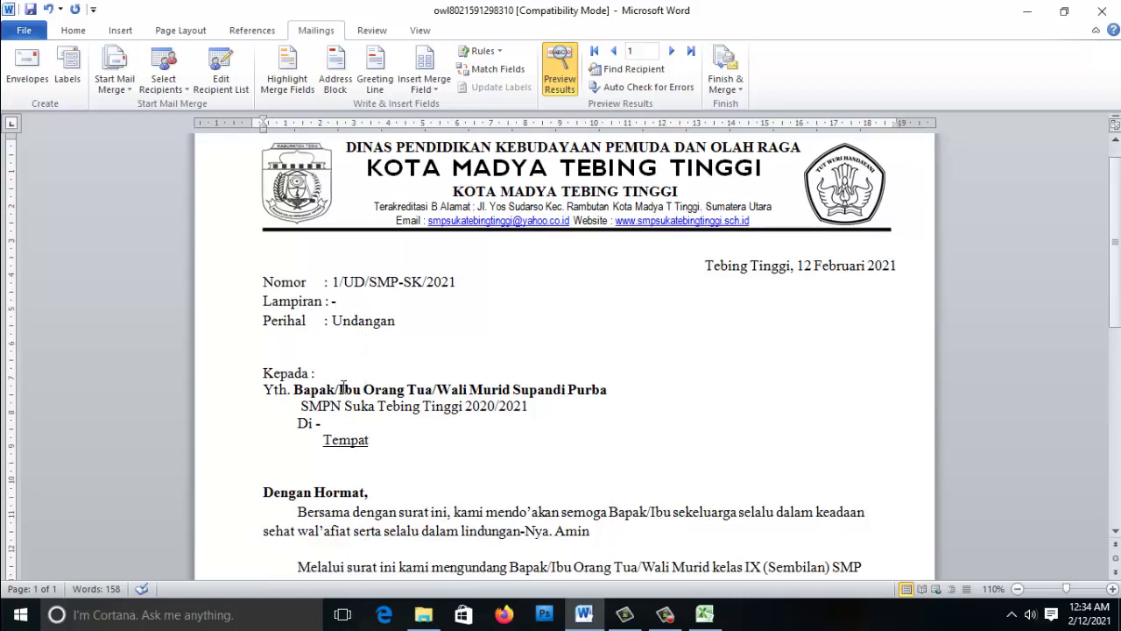
pyautogui.click(580, 394)
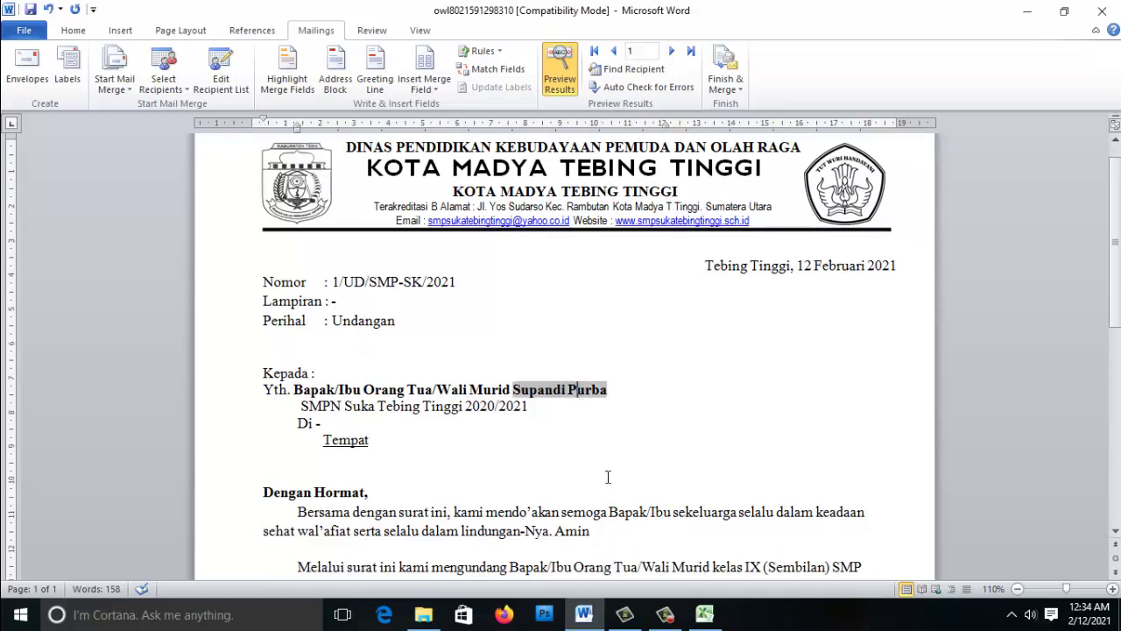
pyautogui.click(704, 614)
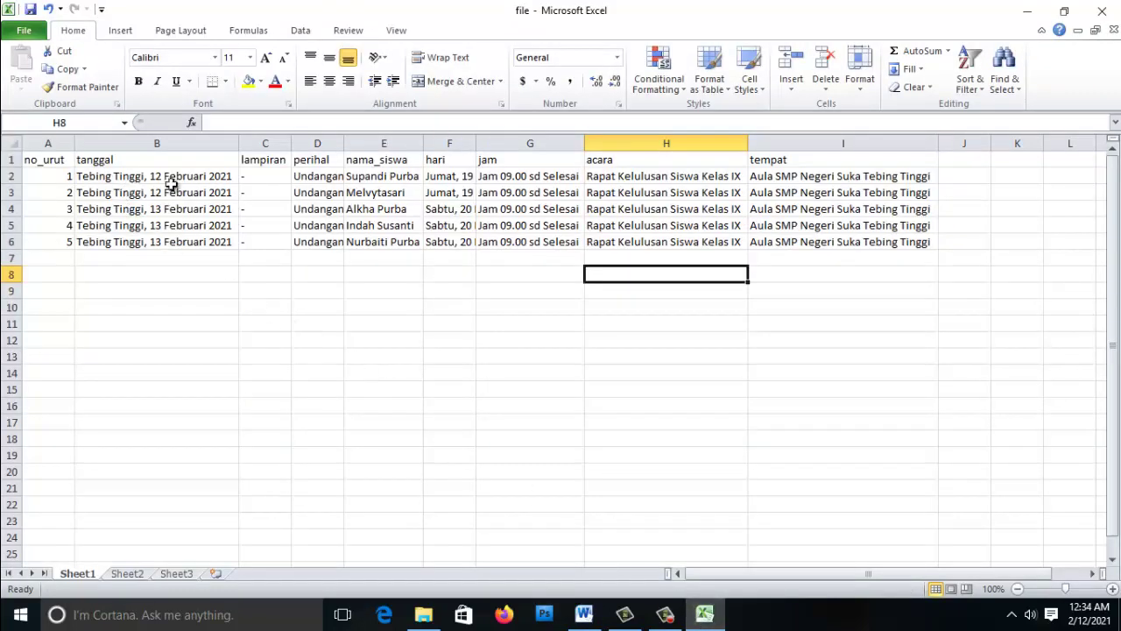
# - Widen Excel column D slightly, then return to Word's record 1 merge preview
pyautogui.click(357, 180)
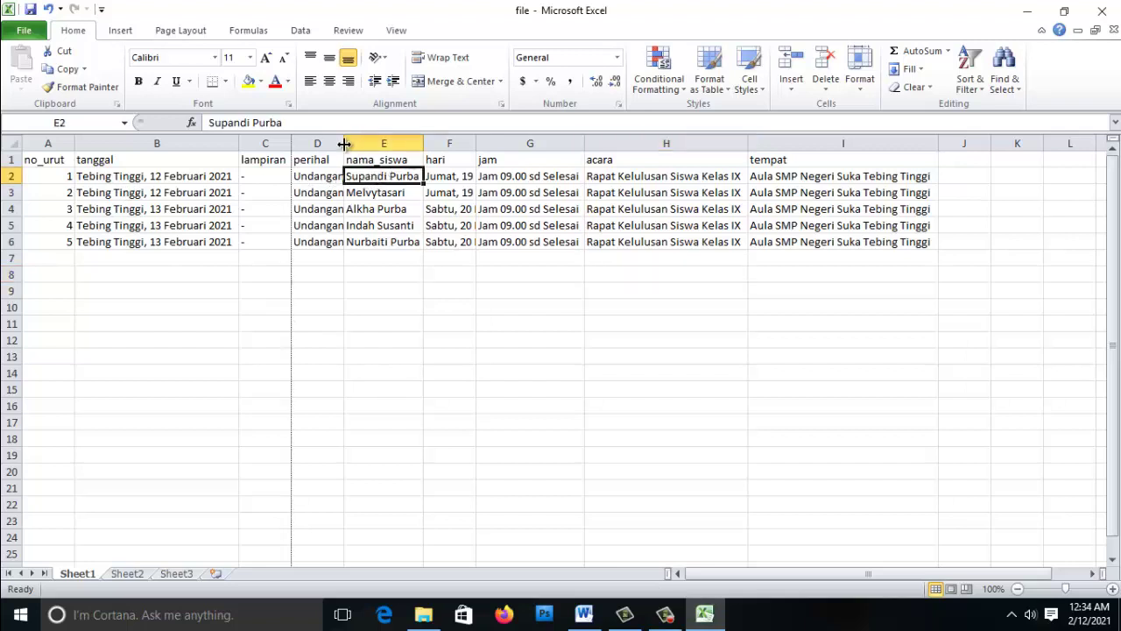
pyautogui.moveTo(343, 143); pyautogui.dragTo(348, 142)
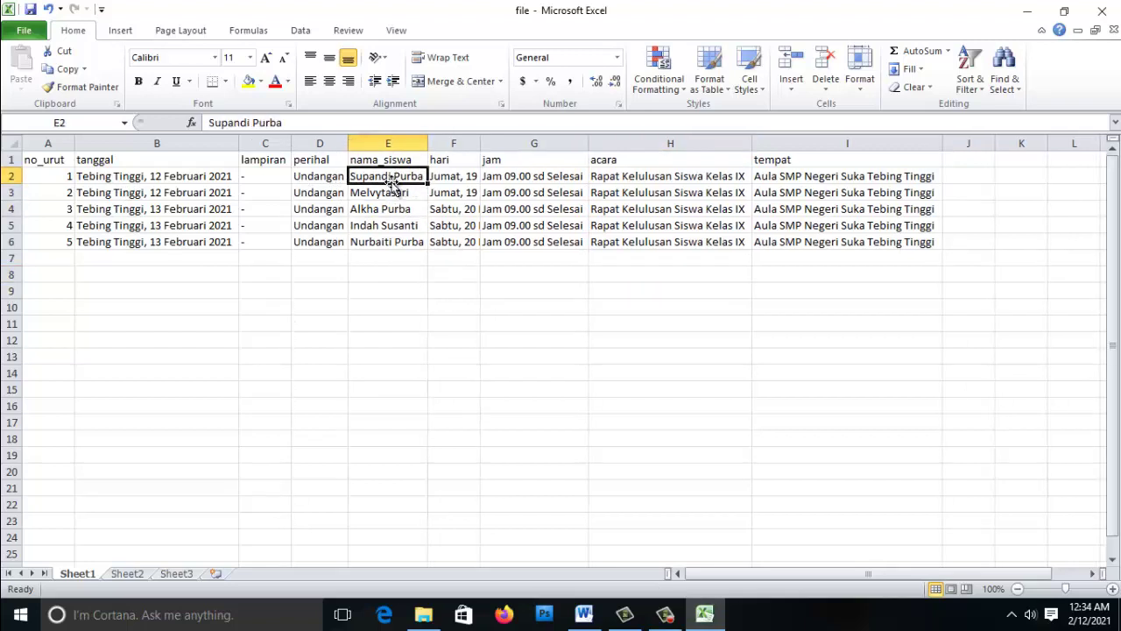
pyautogui.hotkey('alt', 'Tab')
pyautogui.scroll(-1, 540, 393)
pyautogui.scroll(1, 541, 396)
pyautogui.scroll(1, 540, 396)
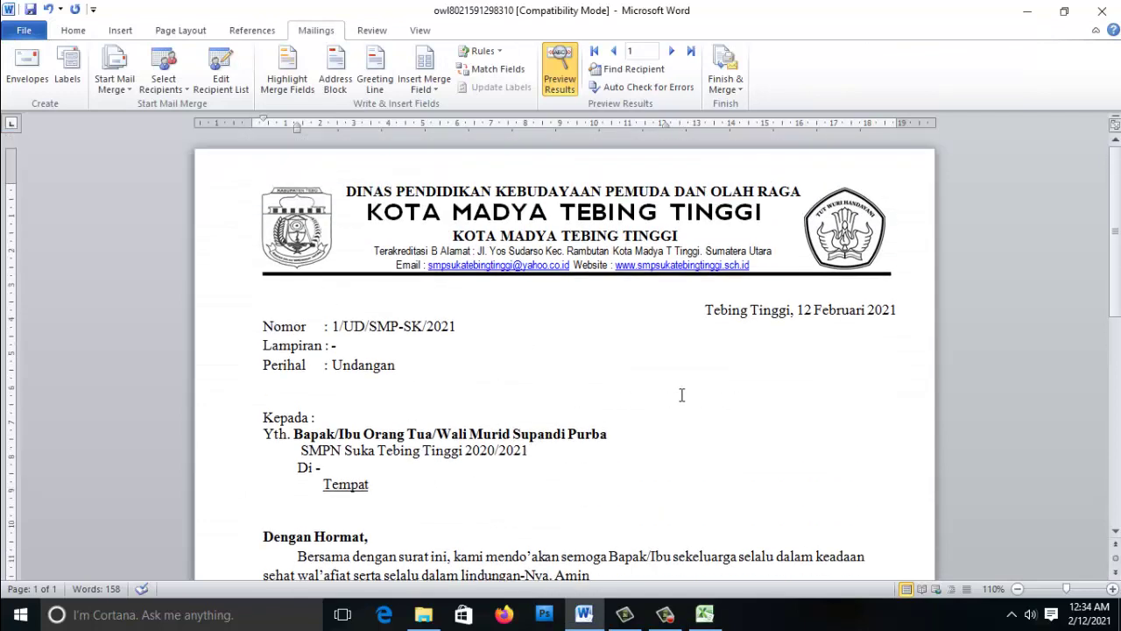
pyautogui.scroll(-1, 682, 395)
# - Join the wrapped year onto the Hari/Tanggal date line and remove its left indent
pyautogui.scroll(1, 630, 374)
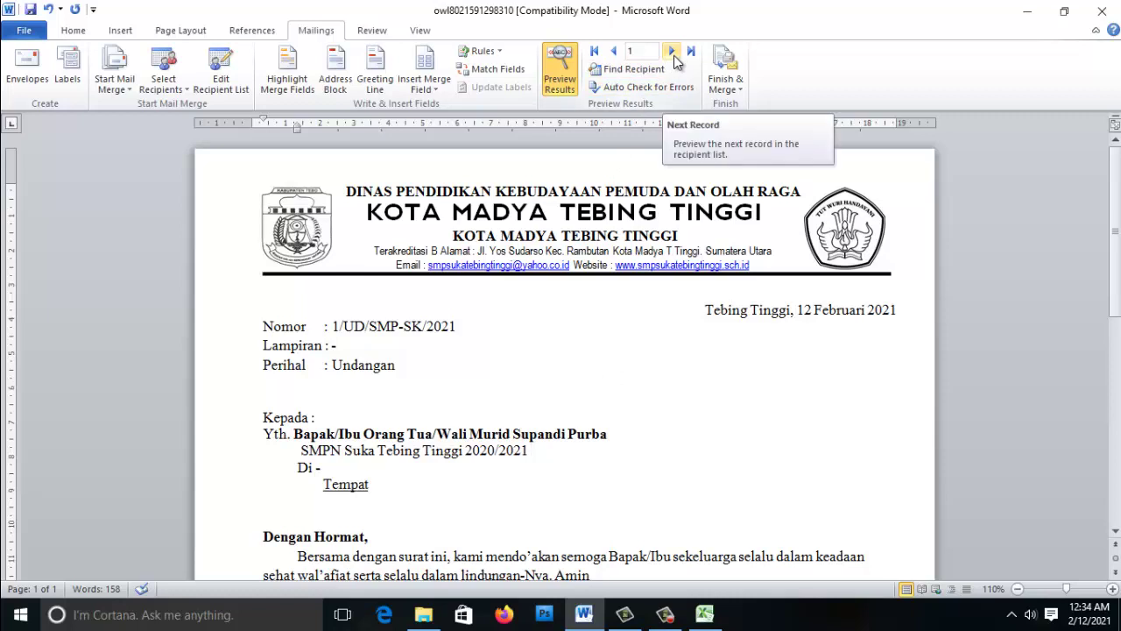
pyautogui.scroll(-5, 619, 288)
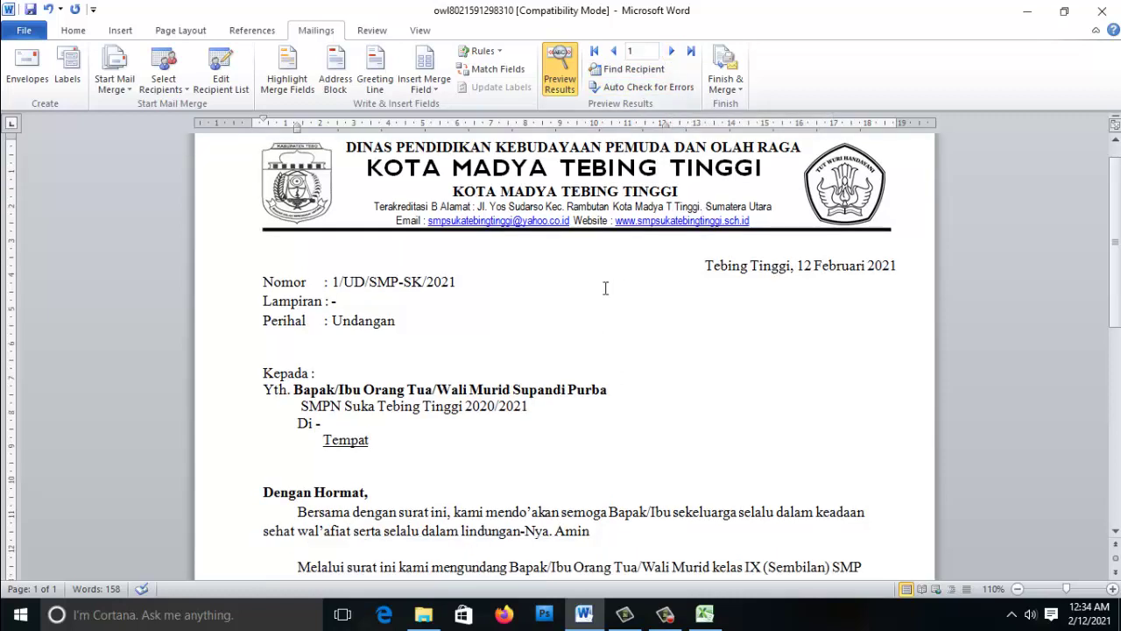
pyautogui.scroll(-2, 480, 289)
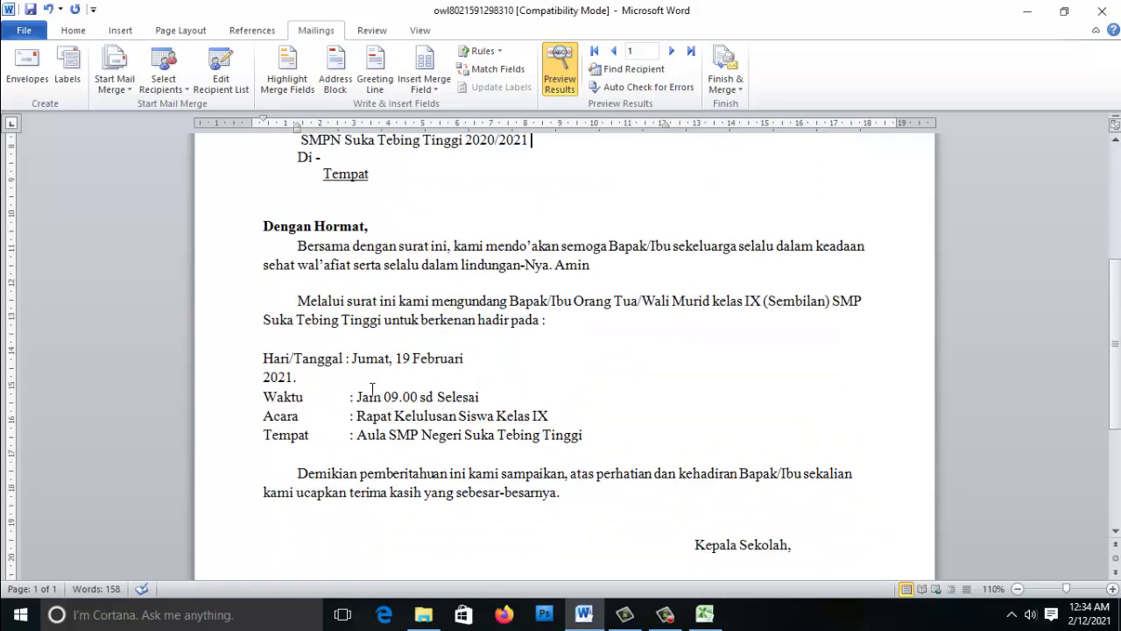
pyautogui.click(381, 368)
pyautogui.click(469, 372)
pyautogui.click(471, 358)
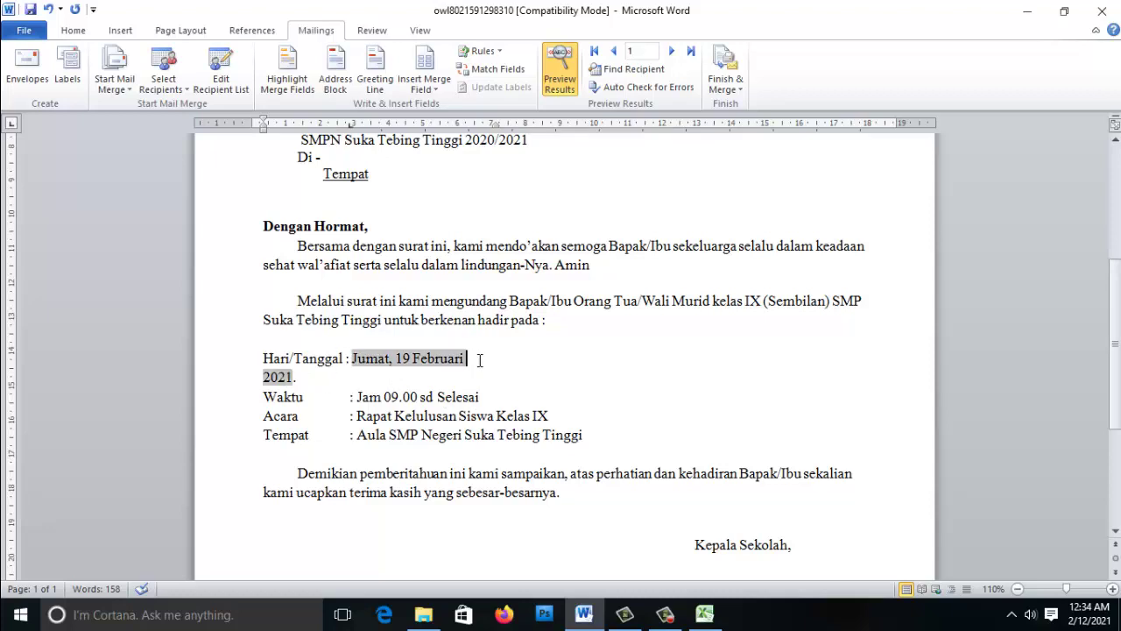
pyautogui.press('Delete')
pyautogui.press('Delete')
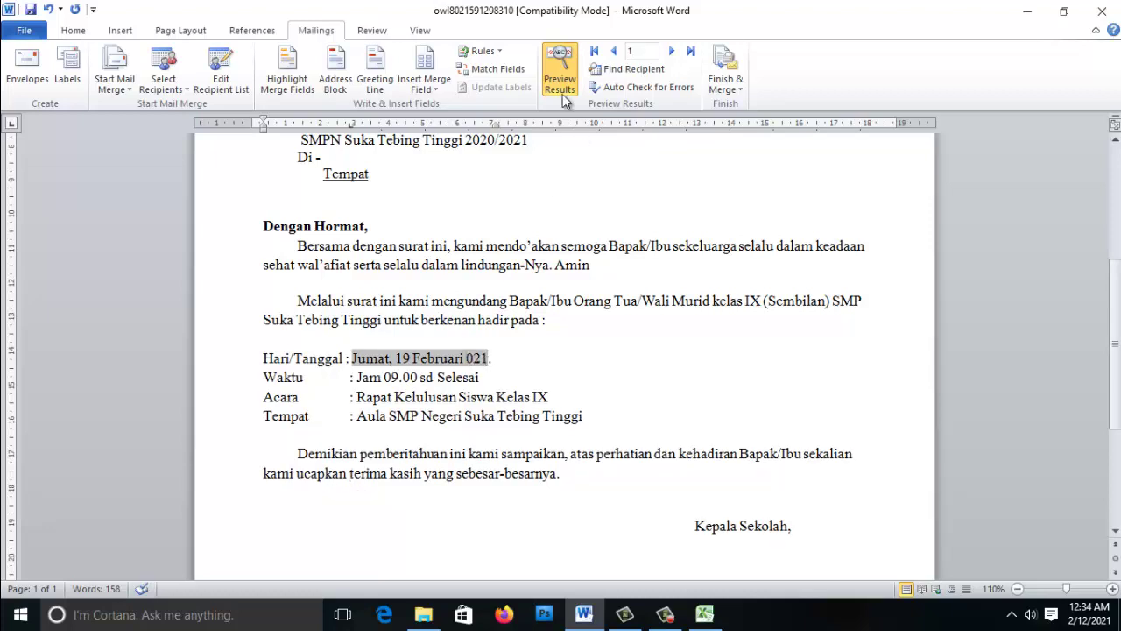
pyautogui.click(561, 81)
pyautogui.click(560, 81)
pyautogui.click(452, 377)
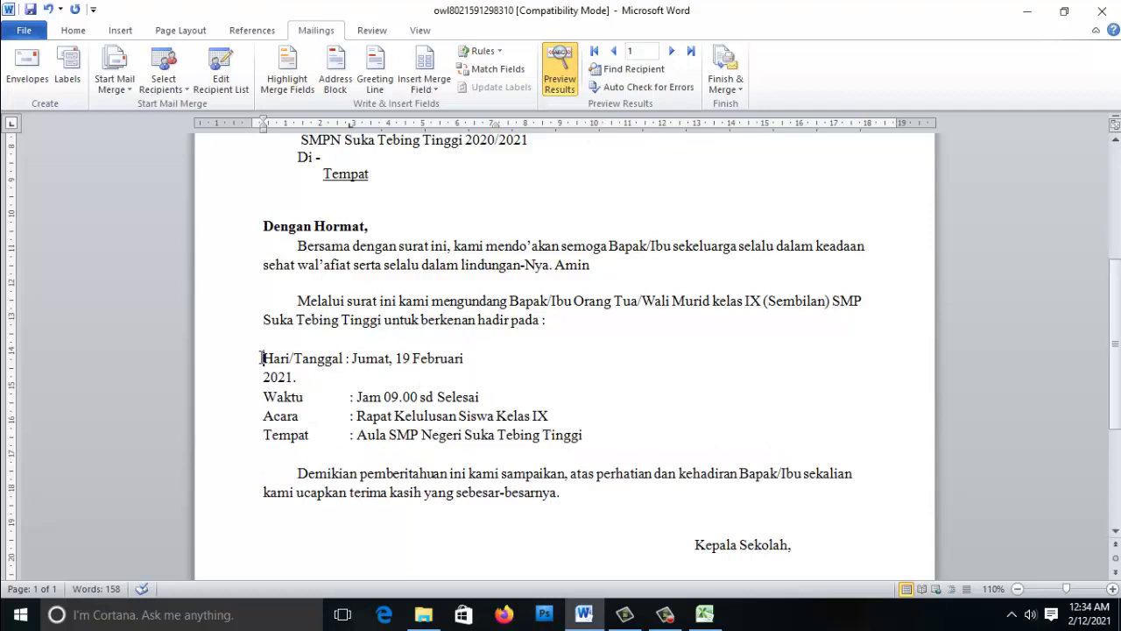
pyautogui.press('BackSpace')
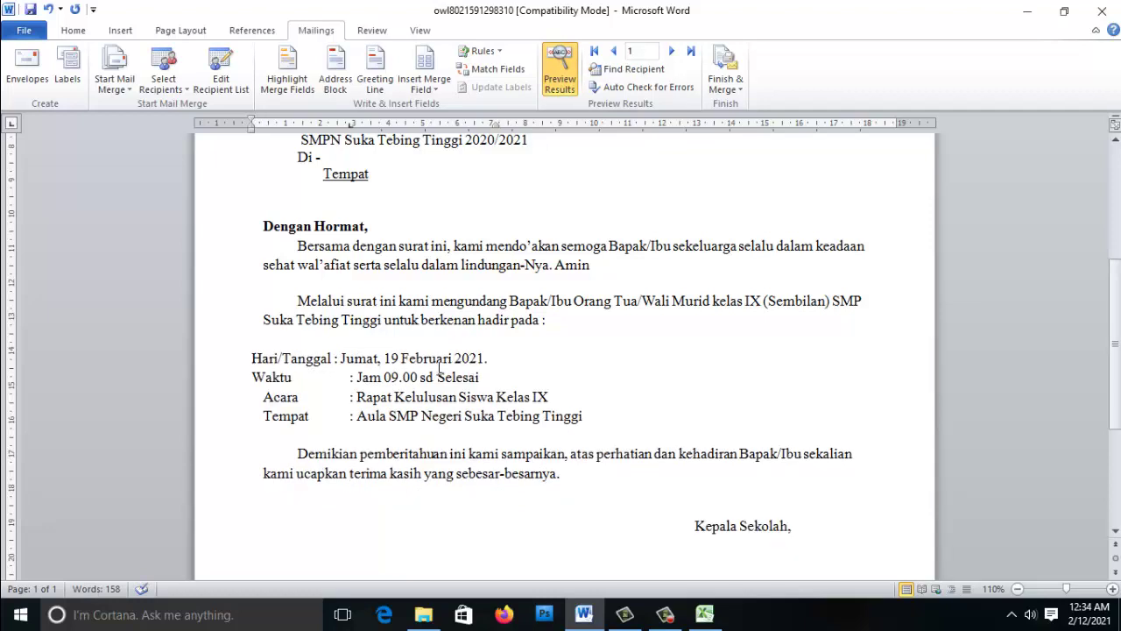
pyautogui.press('Tab')
pyautogui.press('BackSpace')
# - Move the Acara and Tempat lines to the left margin, undoing a stray tab after Hari/Tanggal
pyautogui.click(257, 396)
pyautogui.press('BackSpace')
pyautogui.click(264, 416)
pyautogui.press('BackSpace')
pyautogui.moveTo(357, 397); pyautogui.dragTo(548, 397)
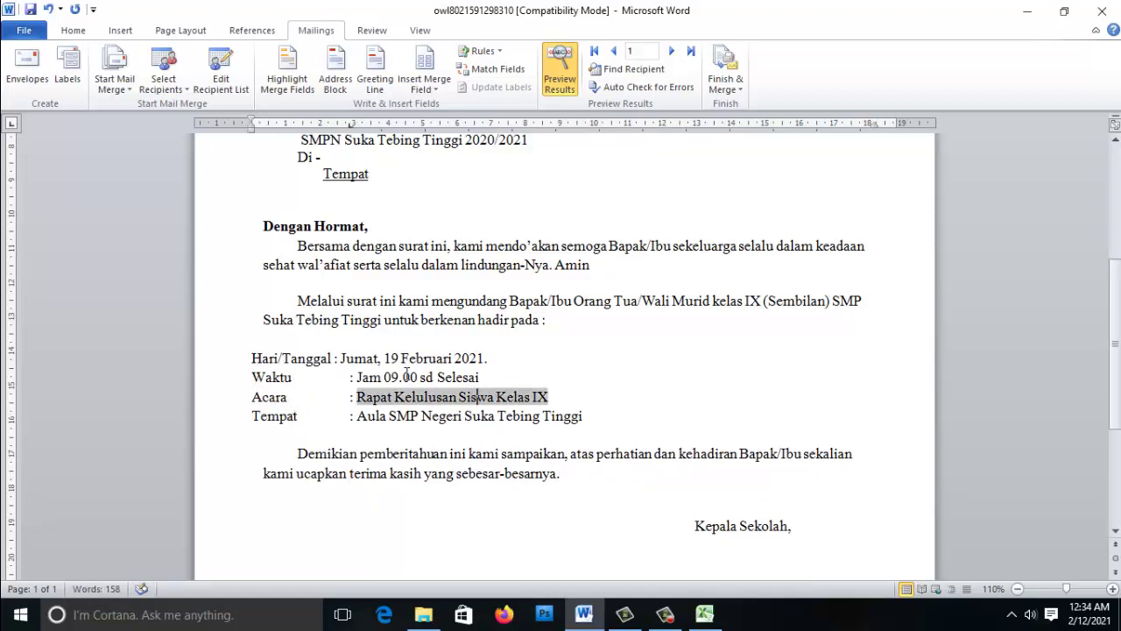
pyautogui.click(333, 358)
pyautogui.press('Tab')
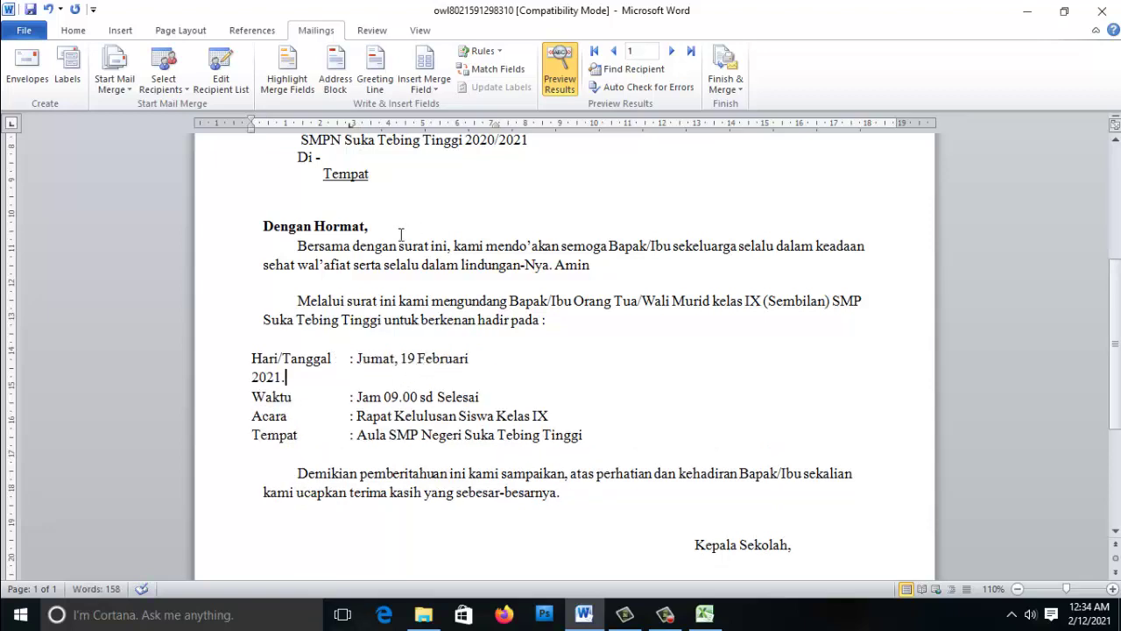
pyautogui.hotkey('ctrl', 'z')
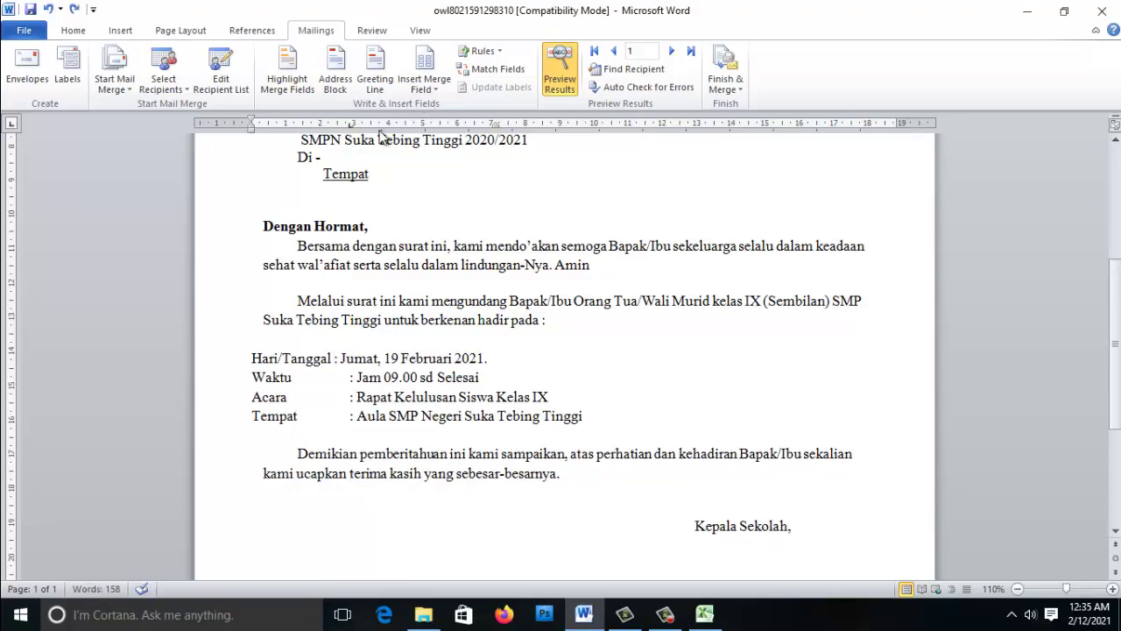
# - Shift the colon tab stop and left indent on the ruler to align the event detail lines
pyautogui.moveTo(496, 124); pyautogui.dragTo(508, 124)
pyautogui.moveTo(251, 127); pyautogui.dragTo(260, 133)
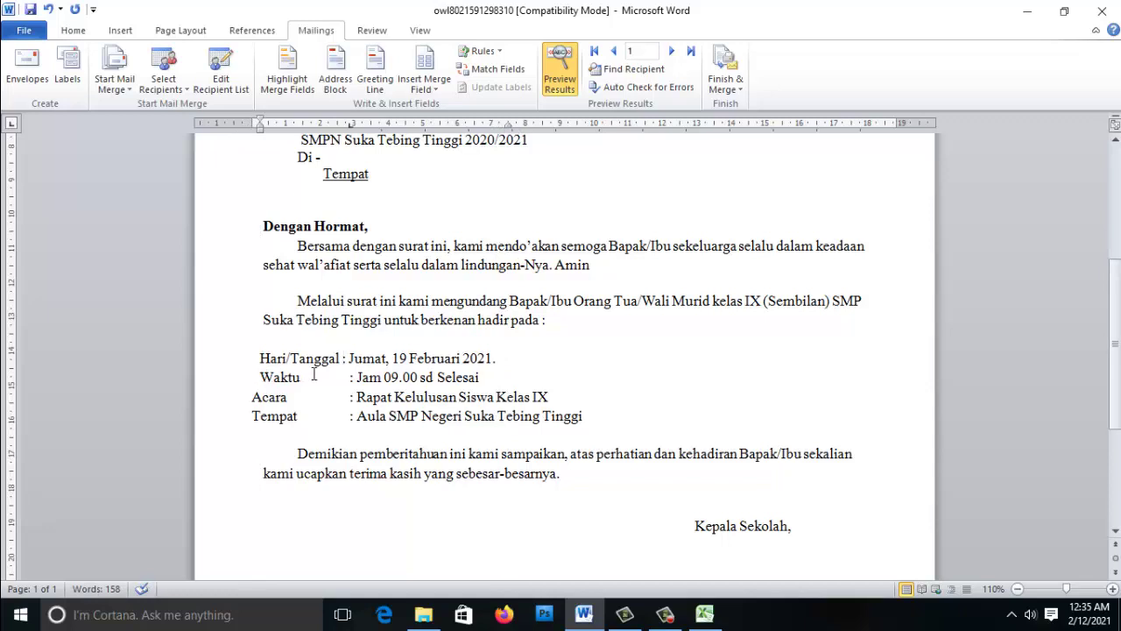
pyautogui.click(253, 396)
pyautogui.press('Tab')
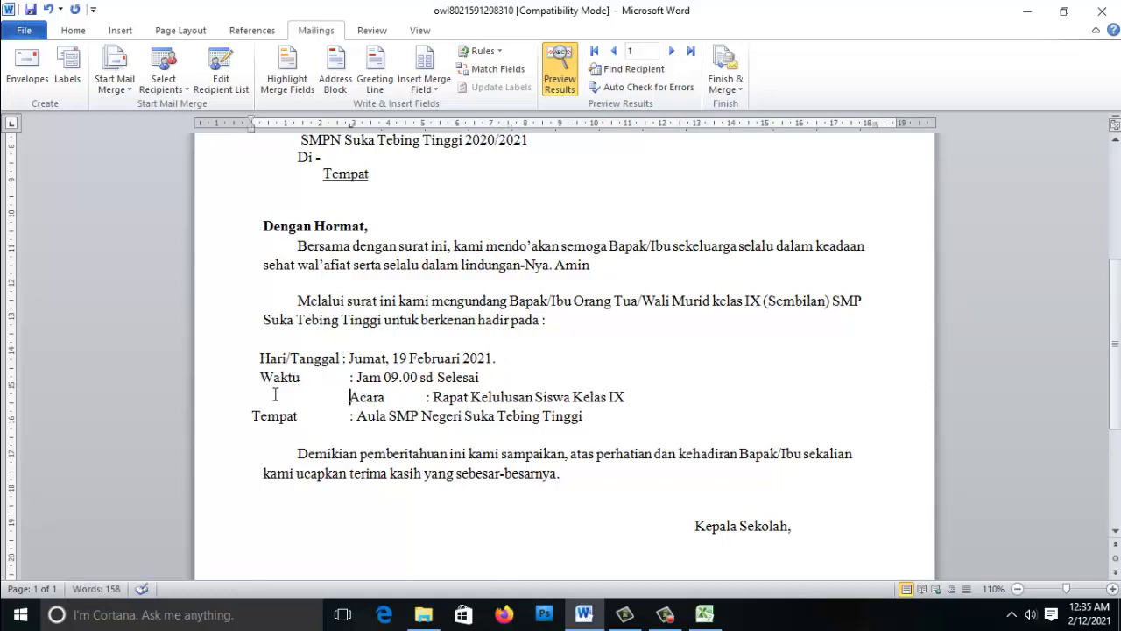
pyautogui.press('BackSpace')
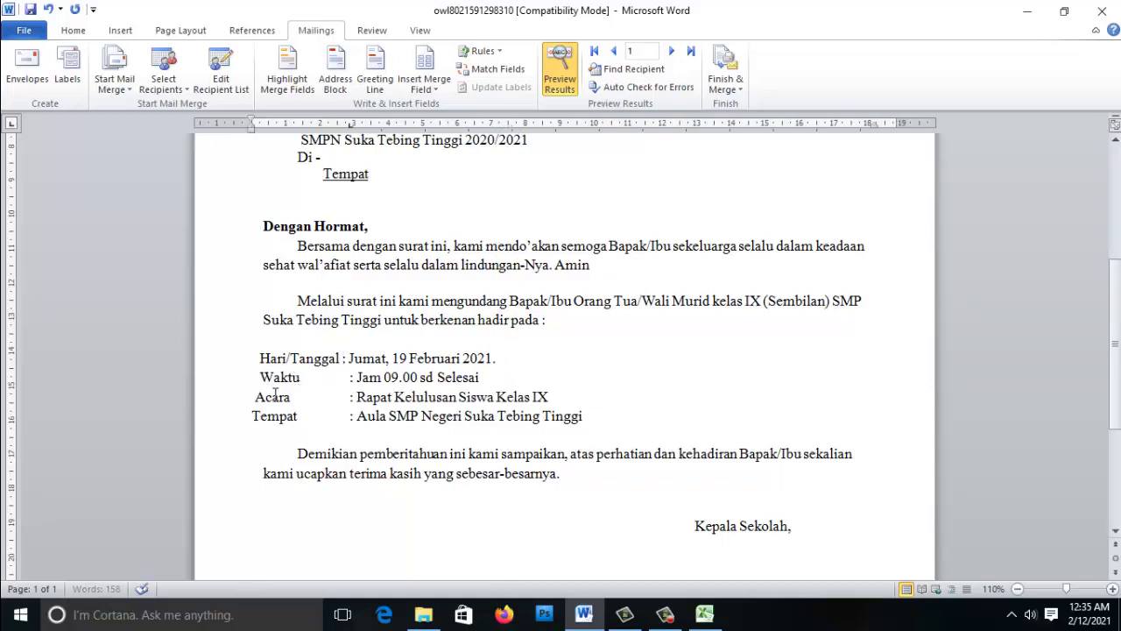
pyautogui.click(253, 417)
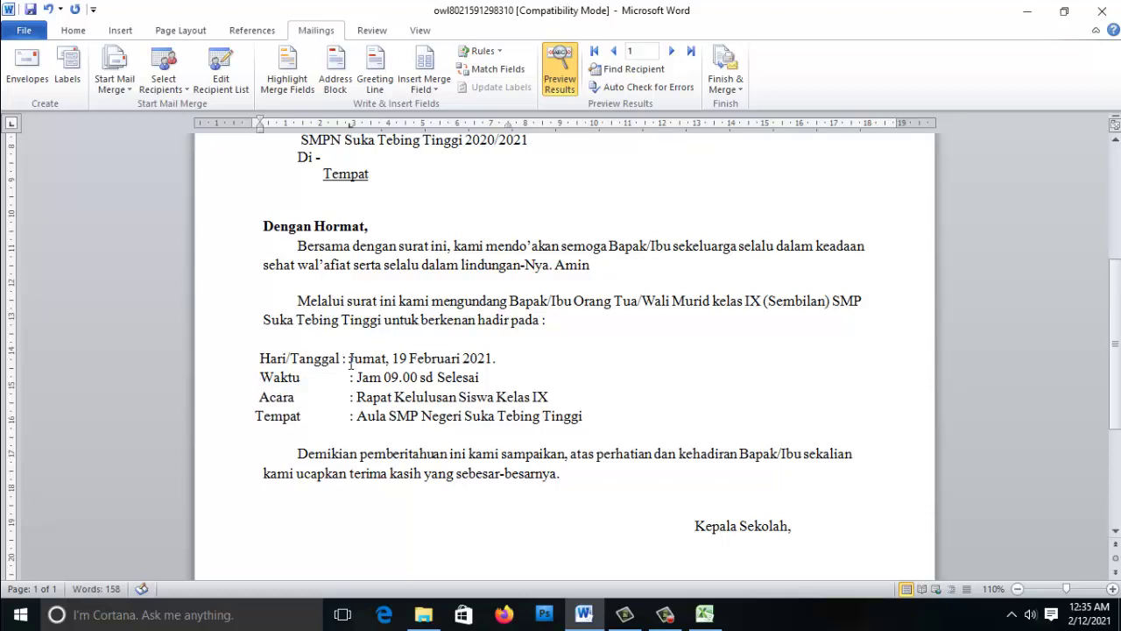
pyautogui.click(341, 359)
pyautogui.click(400, 417)
pyautogui.scroll(-1, 477, 412)
pyautogui.scroll(3, 504, 414)
pyautogui.scroll(-3, 556, 414)
pyautogui.scroll(-3, 591, 413)
# - Select the dotted signature line under Kepala Sekolah, then switch to the Excel data sheet
pyautogui.click(695, 418)
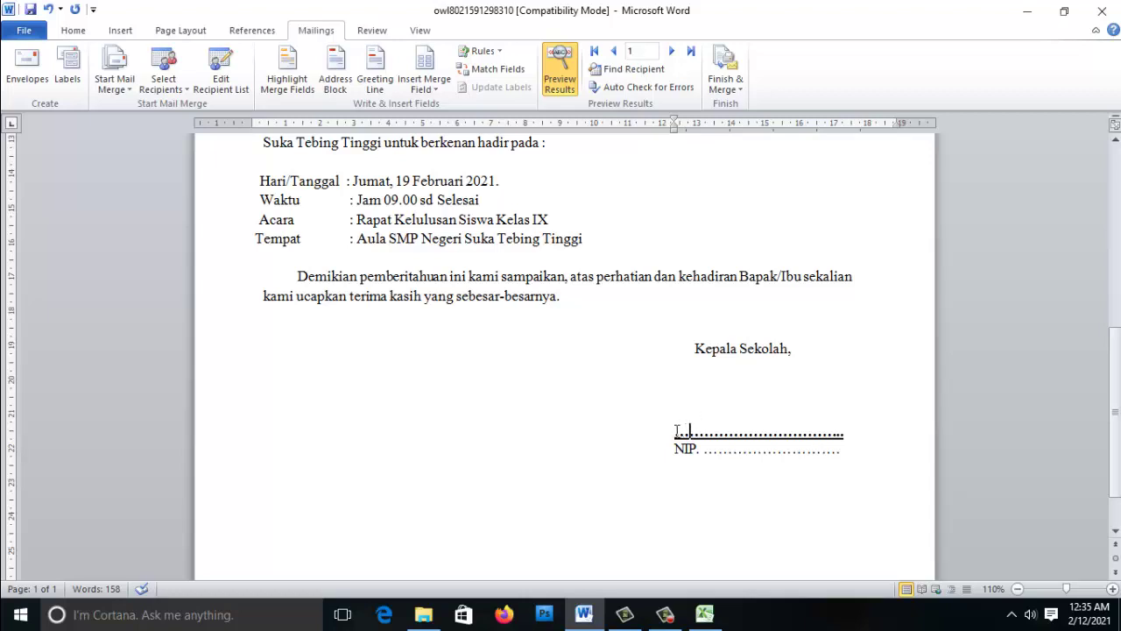
pyautogui.moveTo(675, 431); pyautogui.dragTo(844, 431)
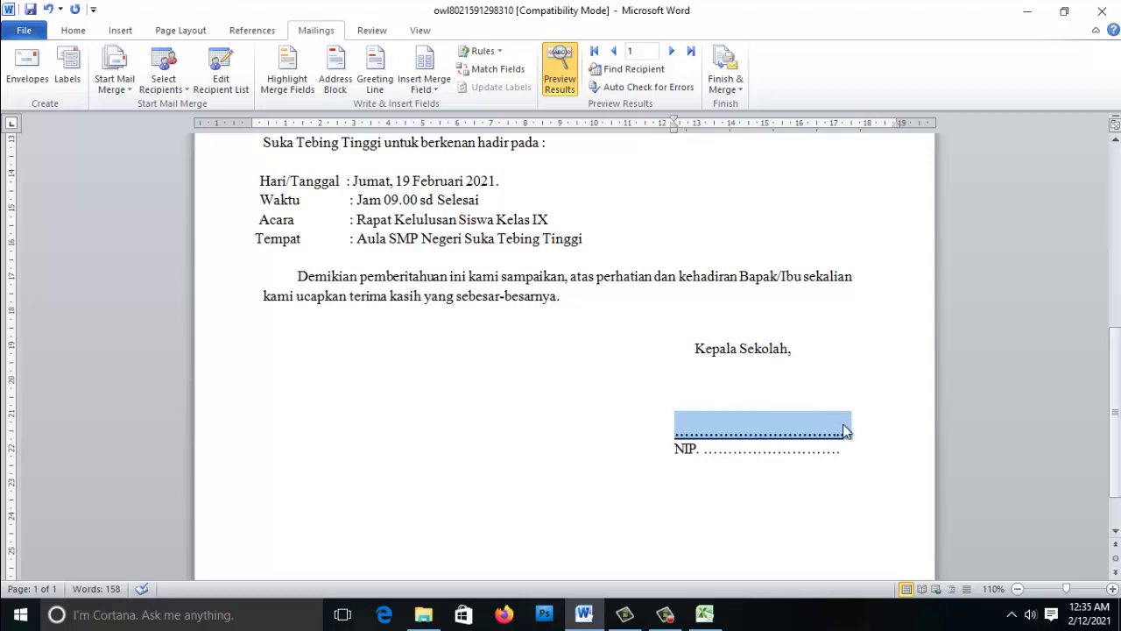
pyautogui.click(704, 613)
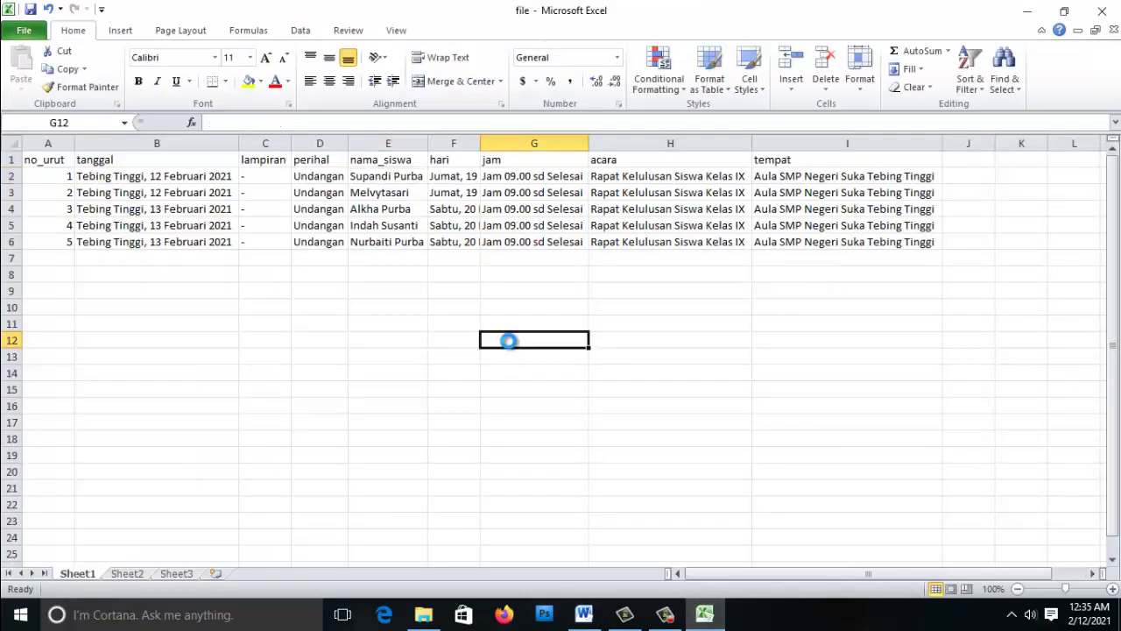
# - Add a kepsek column header in cell J1
pyautogui.click(824, 256)
pyautogui.click(953, 160)
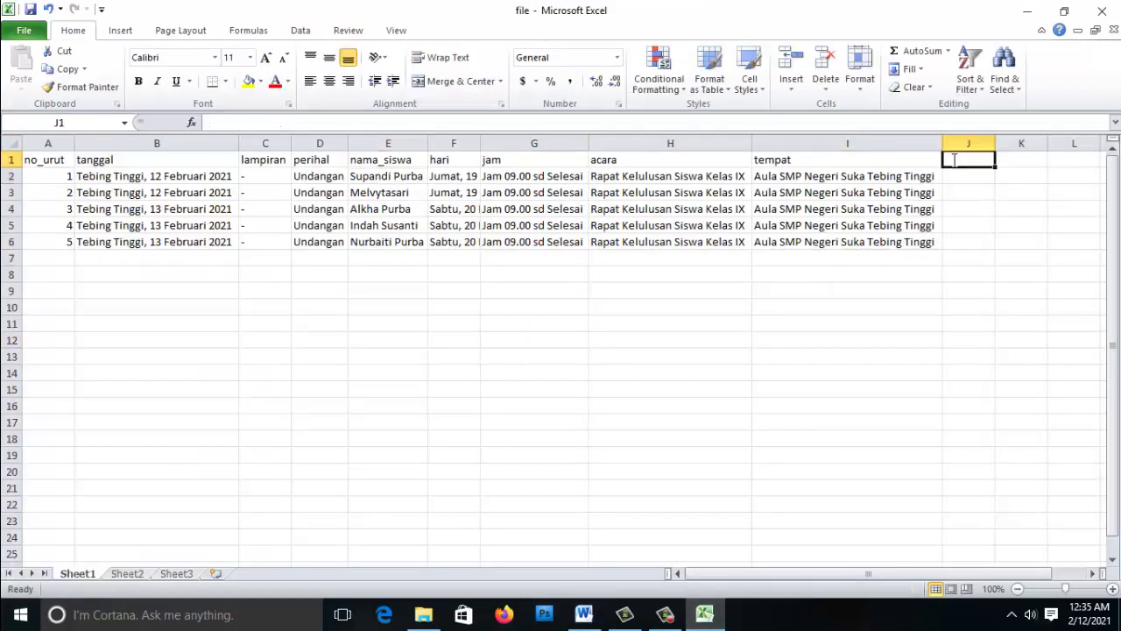
pyautogui.write('KEPS')
pyautogui.press('BackSpace')
pyautogui.press('BackSpace')
pyautogui.press('BackSpace')
pyautogui.write('epsek')
pyautogui.press('Return')
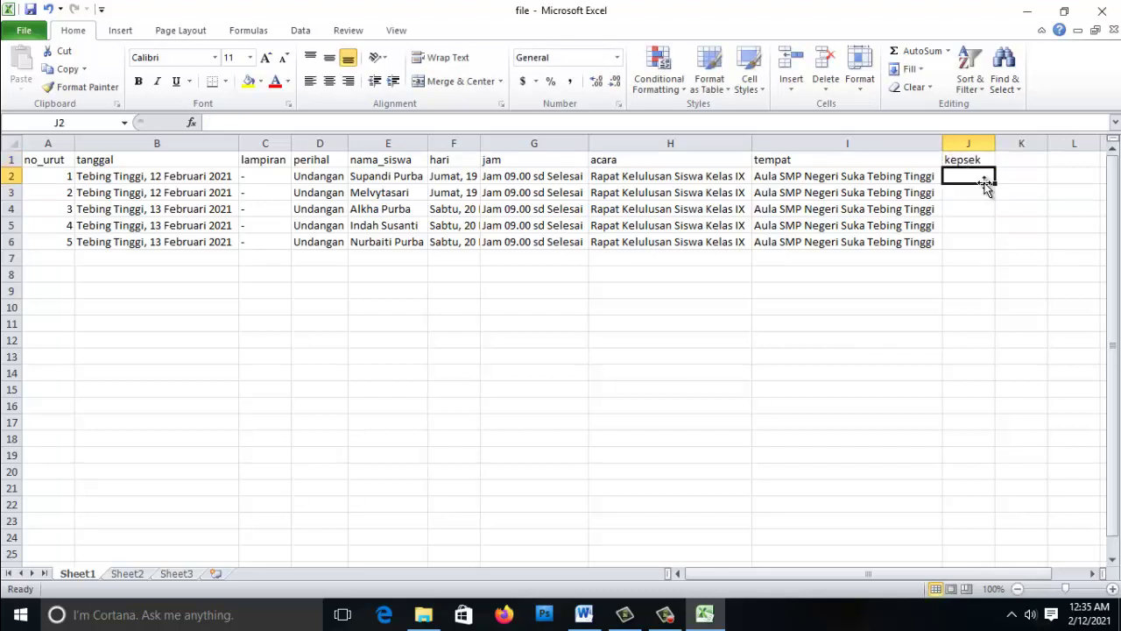
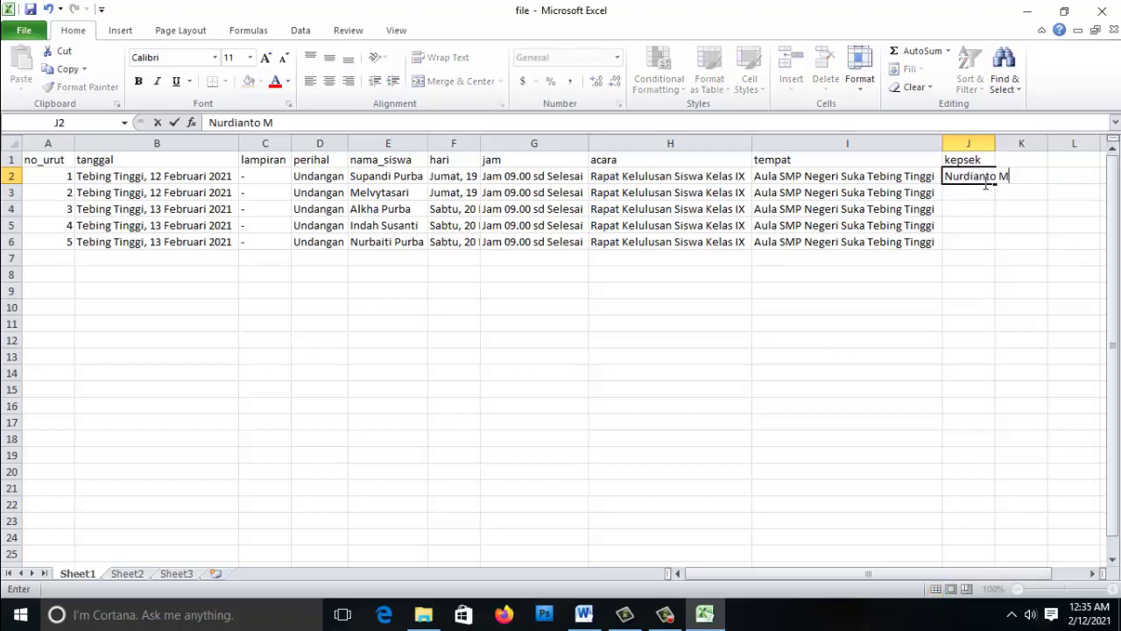
# - Enter the headmaster's name in J2, fill it down to J6, and save the workbook
pyautogui.click(987, 178)
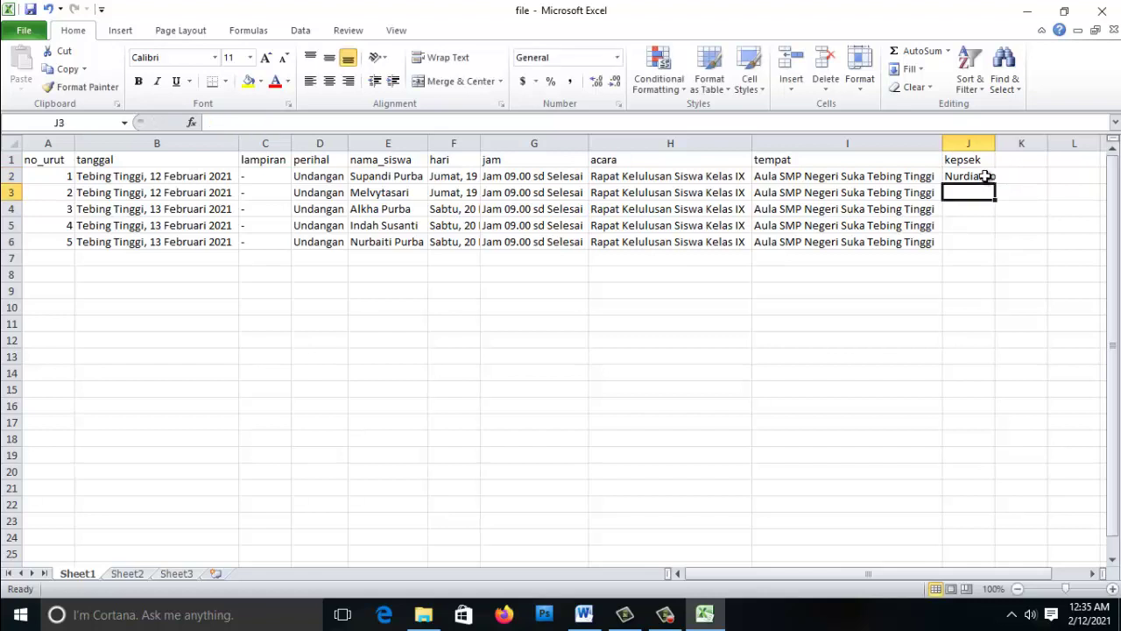
pyautogui.moveTo(995, 186); pyautogui.dragTo(994, 248)
pyautogui.click(1021, 192)
pyautogui.hotkey('ctrl', 's')
# - Re-link the letter to Sheet1$ of the updated file in D:\latihan mailmerge
pyautogui.hotkey('alt', 'Tab')
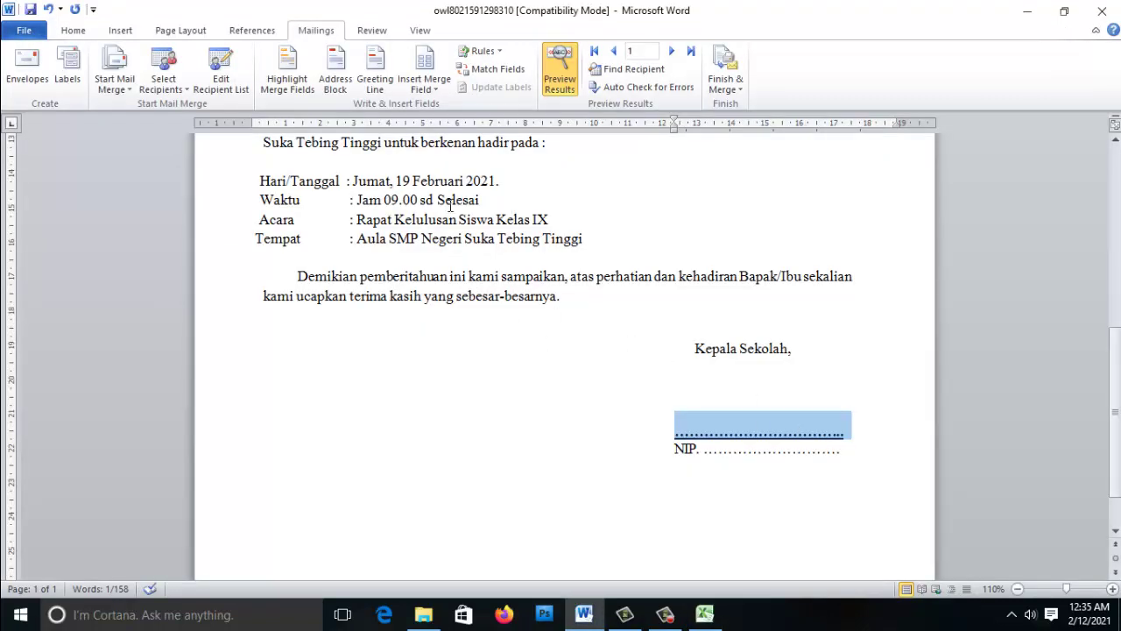
pyautogui.click(424, 85)
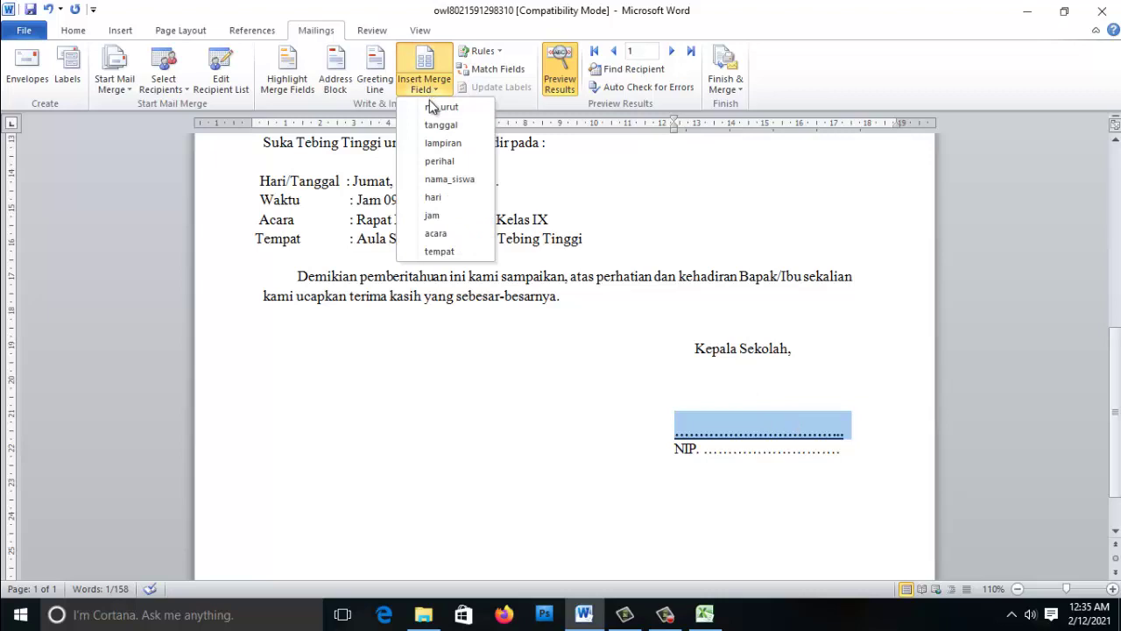
pyautogui.click(471, 370)
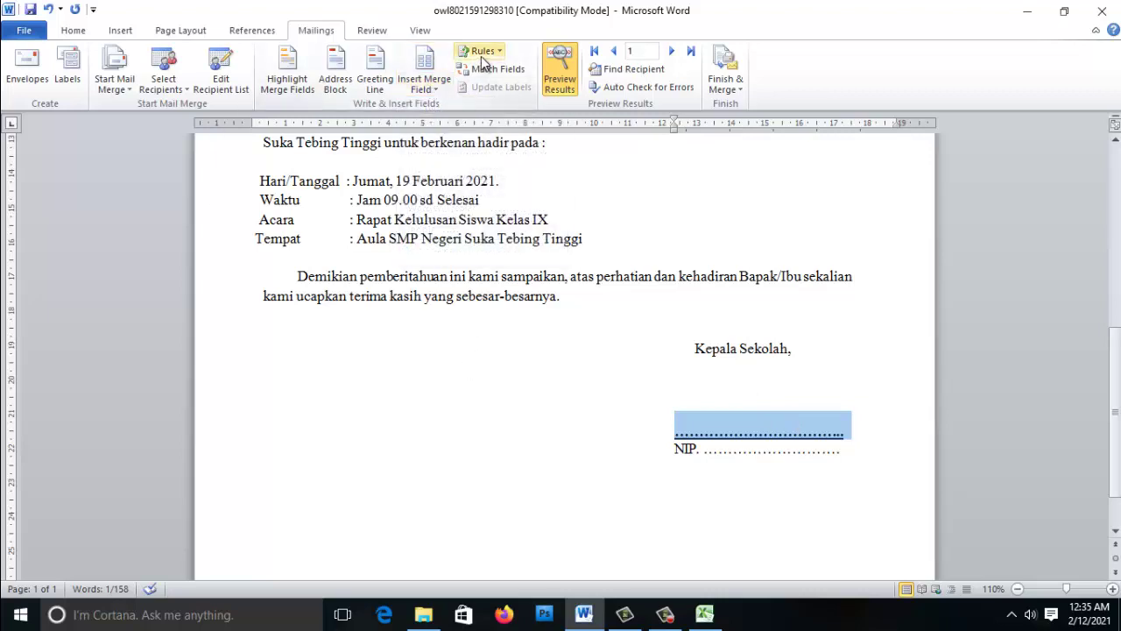
pyautogui.click(421, 340)
pyautogui.scroll(1, 263, 227)
pyautogui.scroll(1, 264, 226)
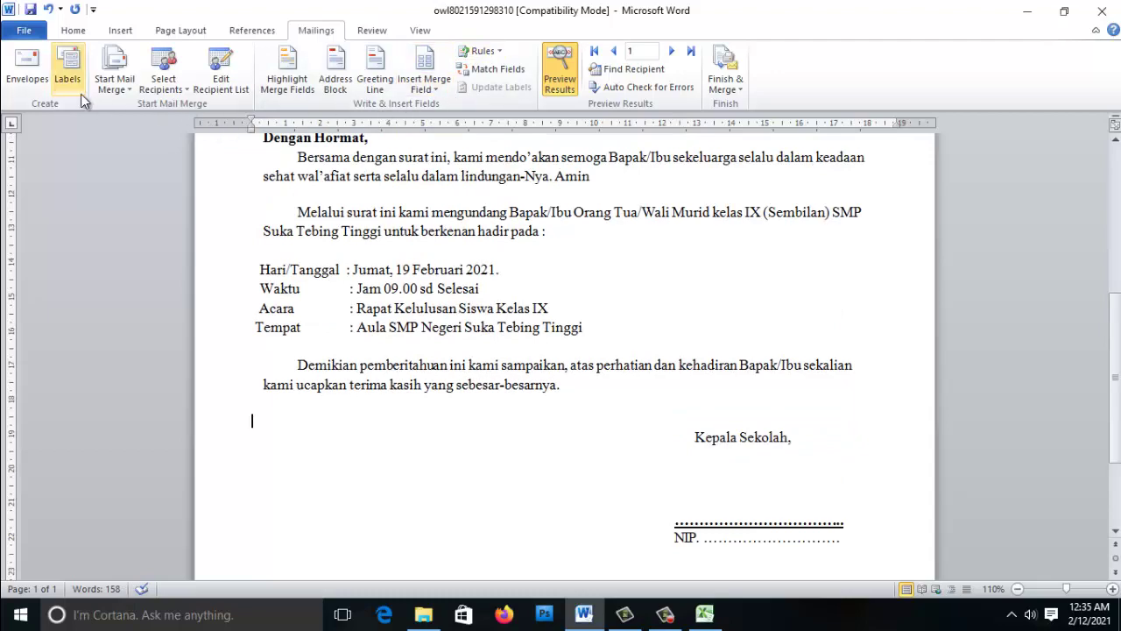
pyautogui.click(175, 85)
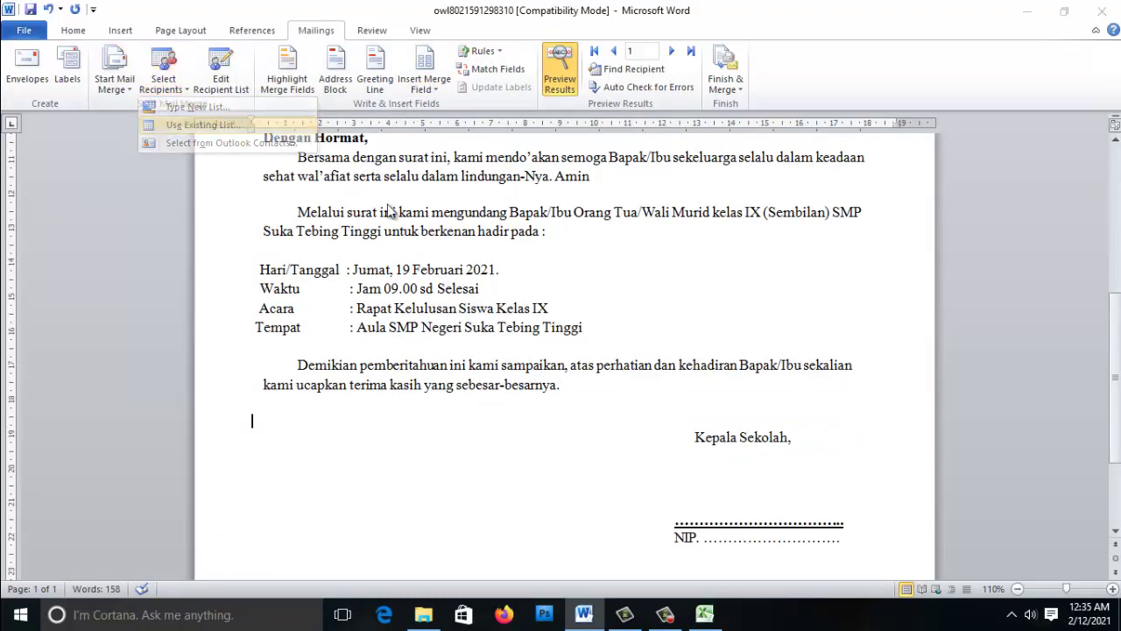
pyautogui.click(200, 124)
pyautogui.click(81, 280)
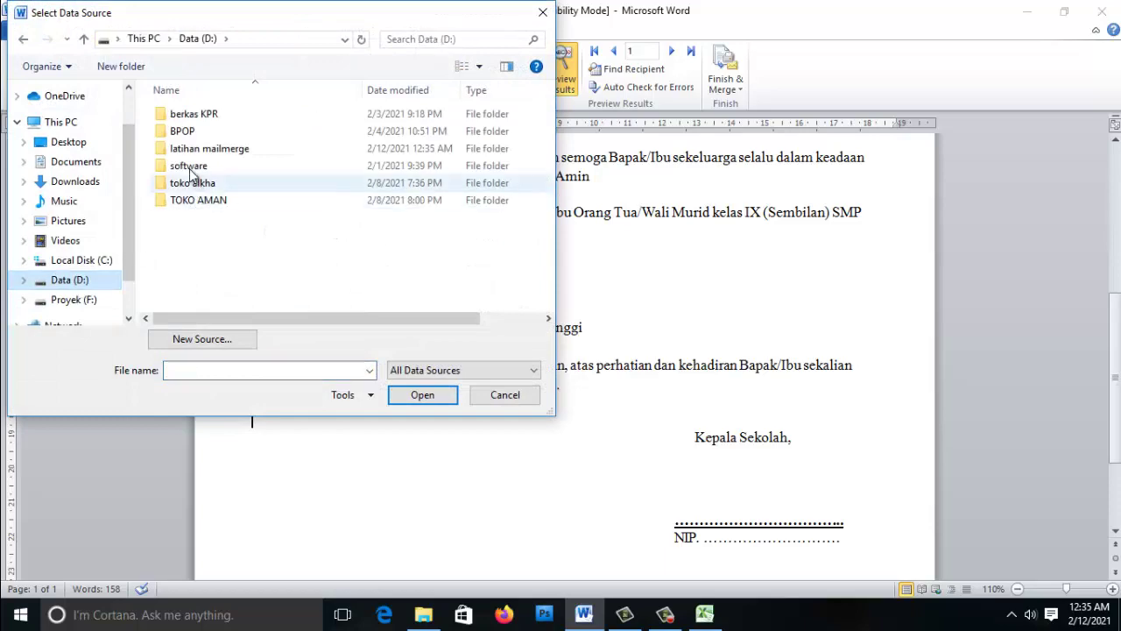
pyautogui.doubleClick(195, 149)
pyautogui.doubleClick(177, 118)
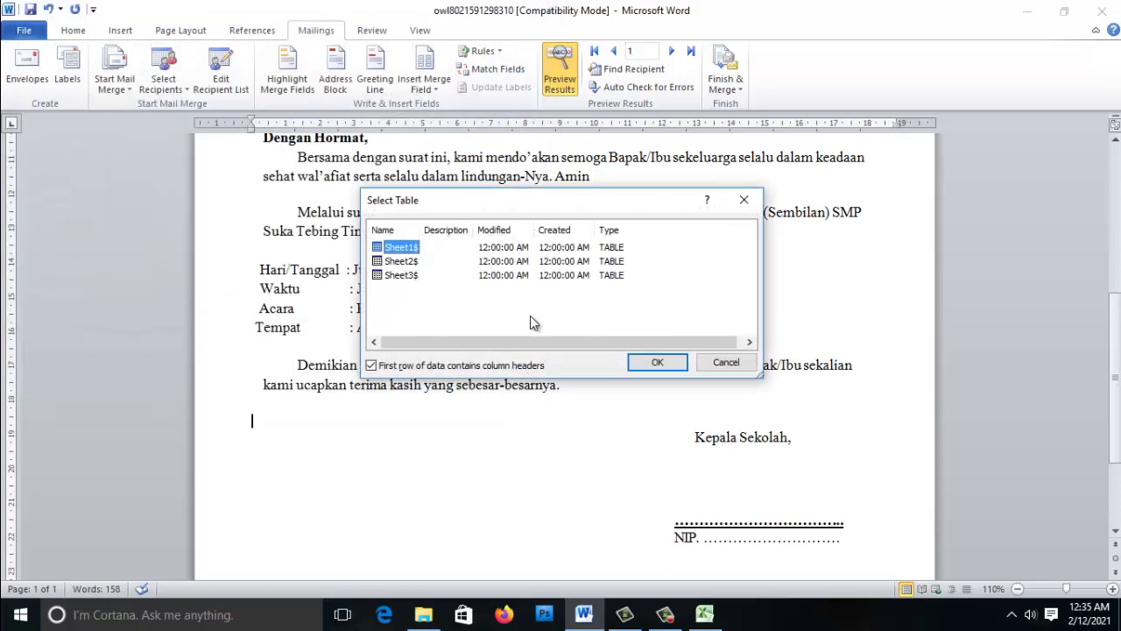
pyautogui.click(655, 361)
# - Turn off Preview Results to show merge fields and select the dotted signature line
pyautogui.scroll(10, 599, 309)
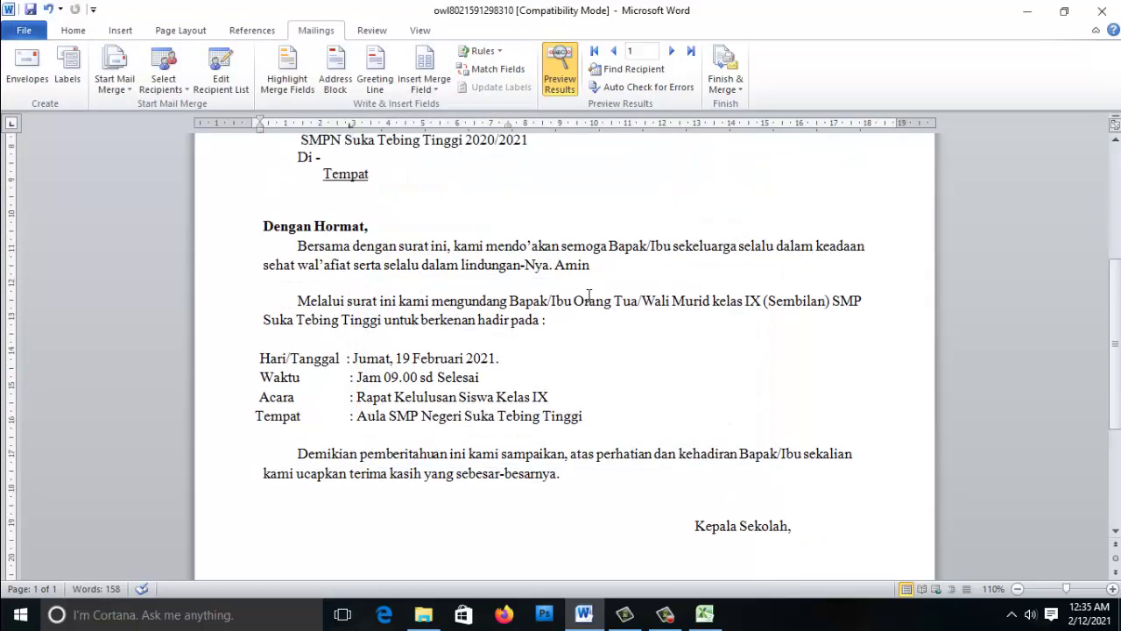
pyautogui.click(559, 81)
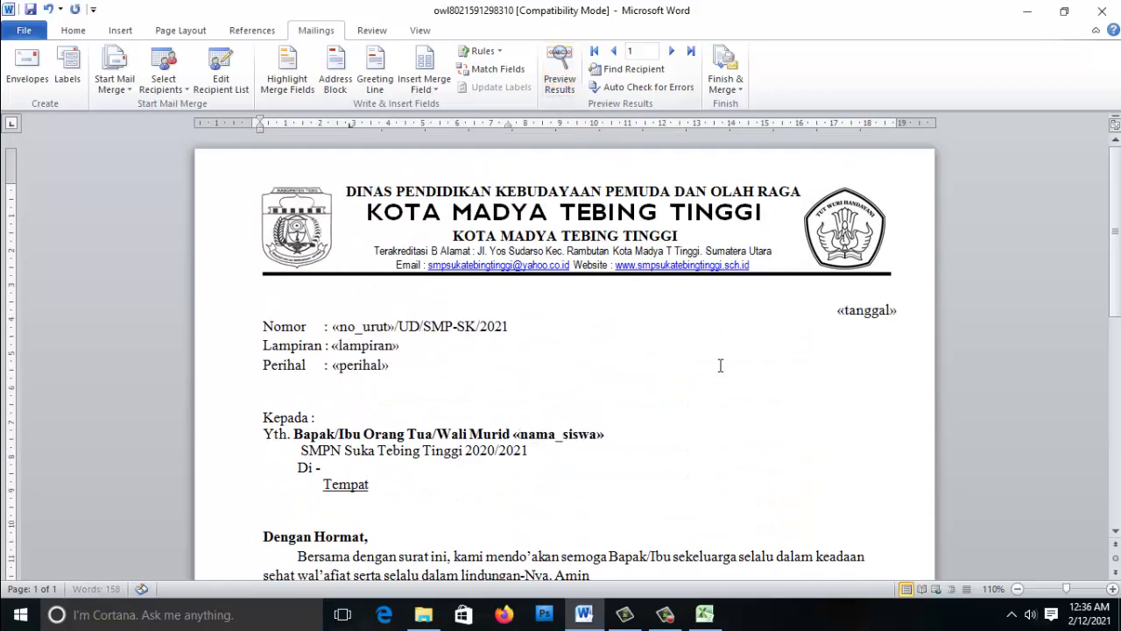
pyautogui.scroll(-10, 721, 365)
pyautogui.moveTo(676, 379); pyautogui.dragTo(842, 378)
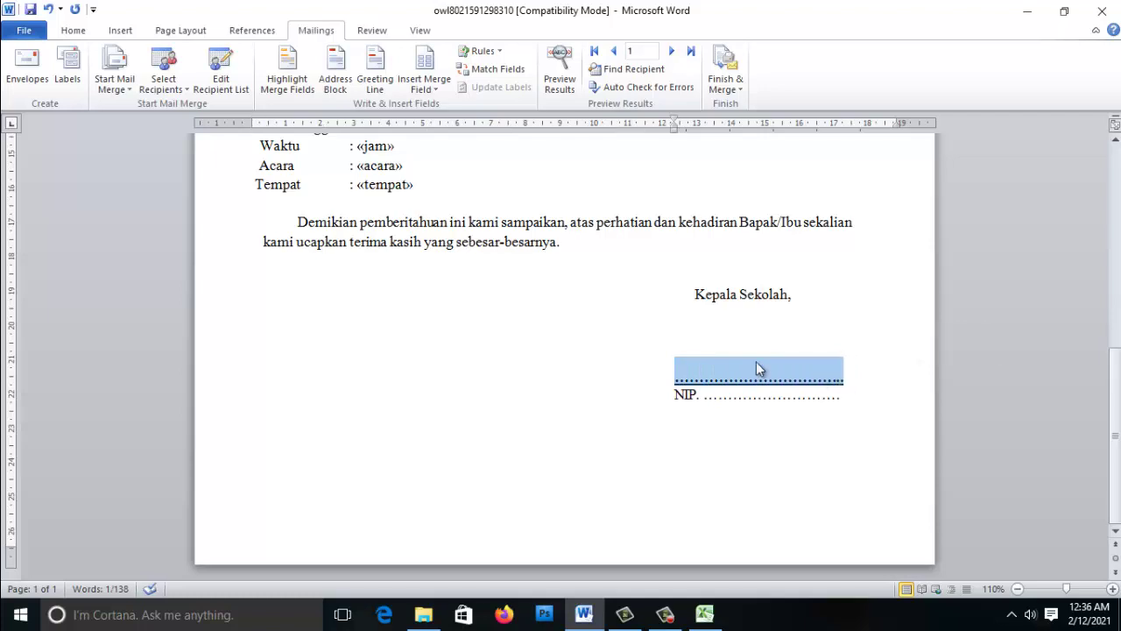
# - Replace the dotted signature line with the kepsek field and preview recipient data again
pyautogui.click(425, 84)
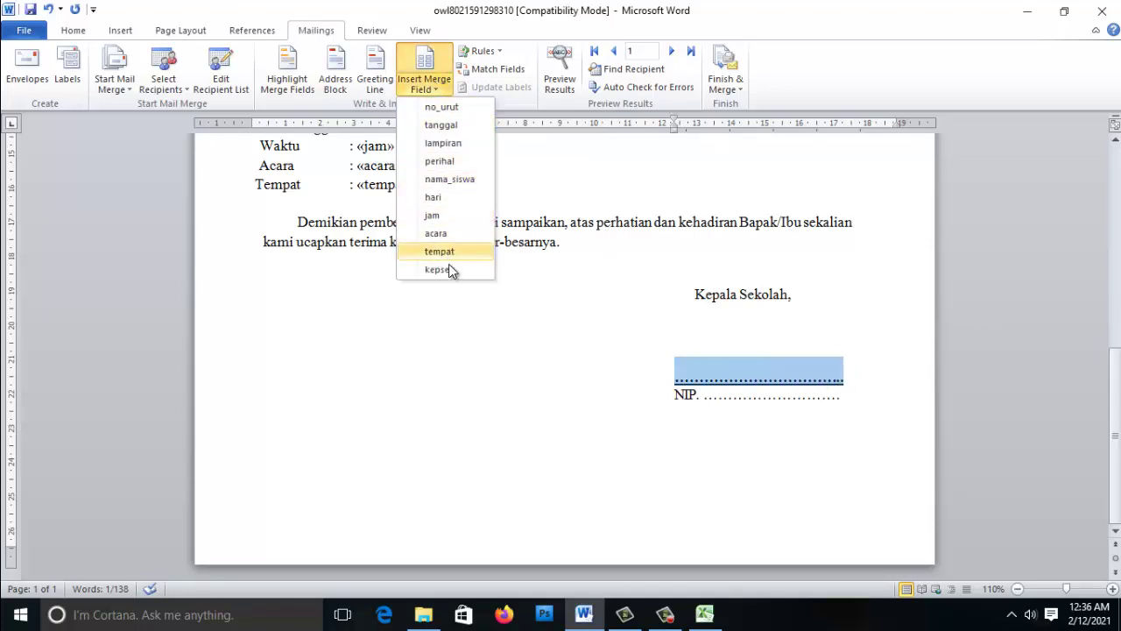
pyautogui.click(443, 269)
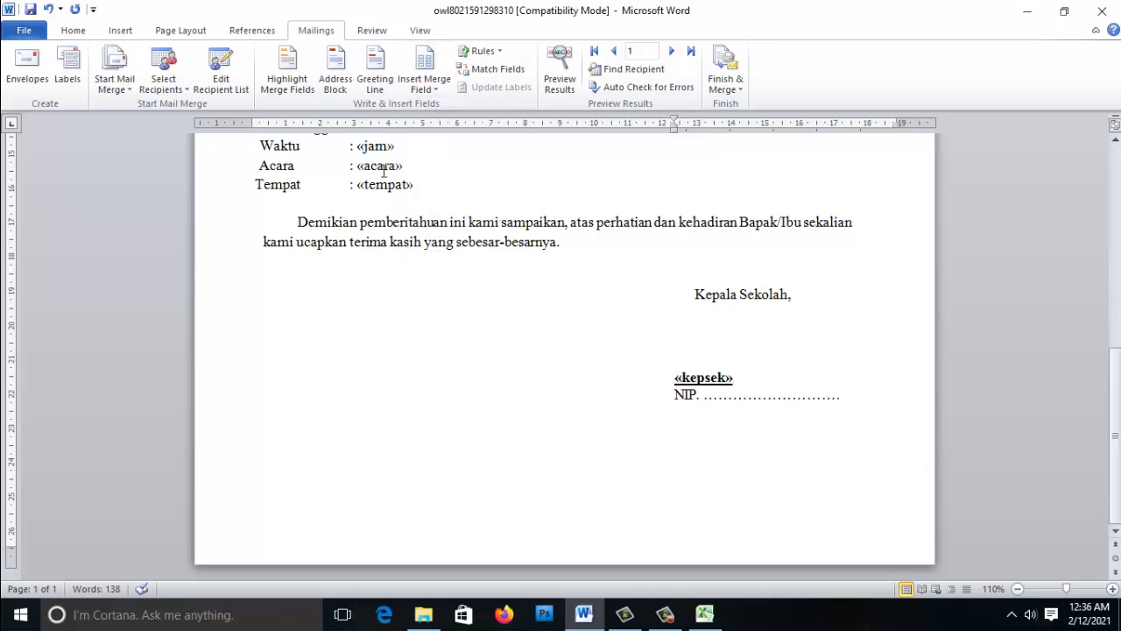
pyautogui.scroll(5, 549, 130)
pyautogui.click(560, 70)
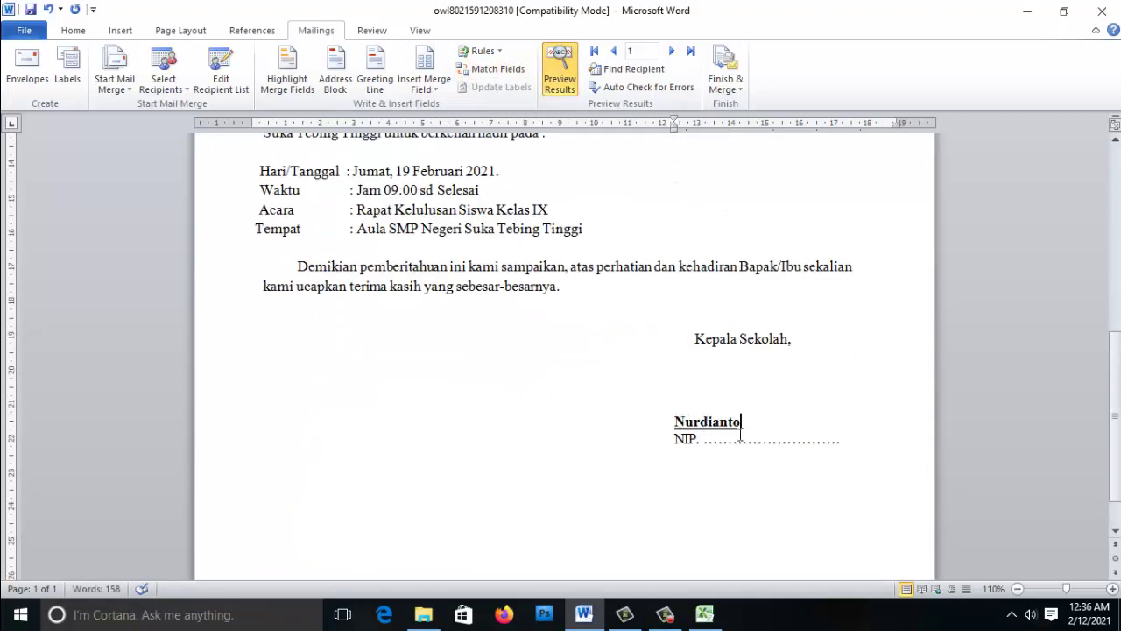
# - Delete the NIP line beneath the merged headmaster's name
pyautogui.click(678, 422)
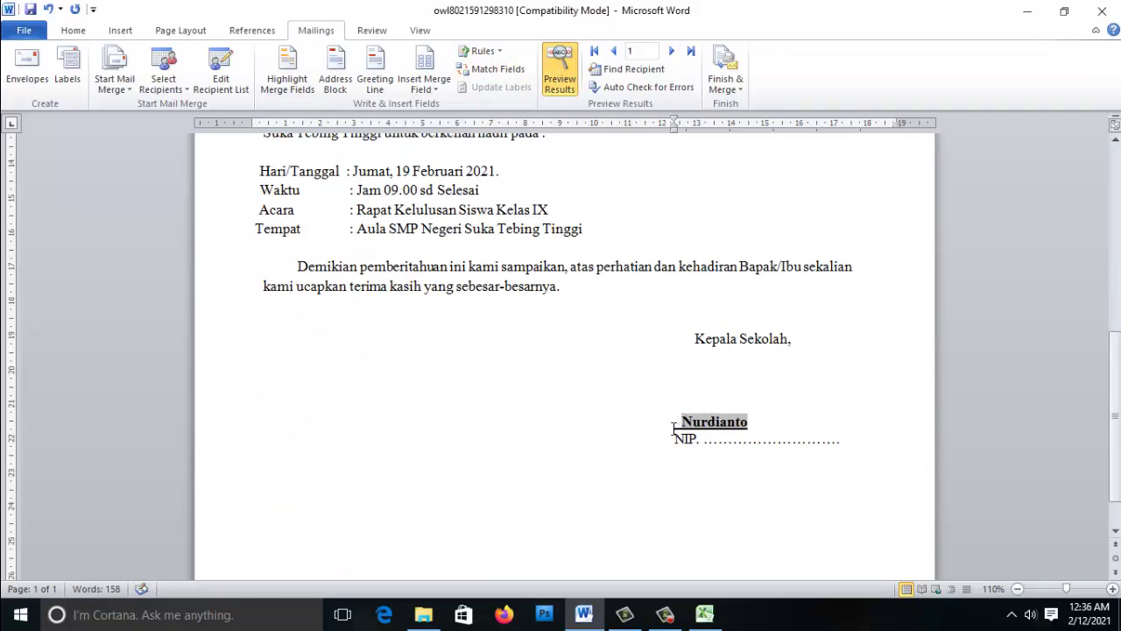
pyautogui.click(793, 421)
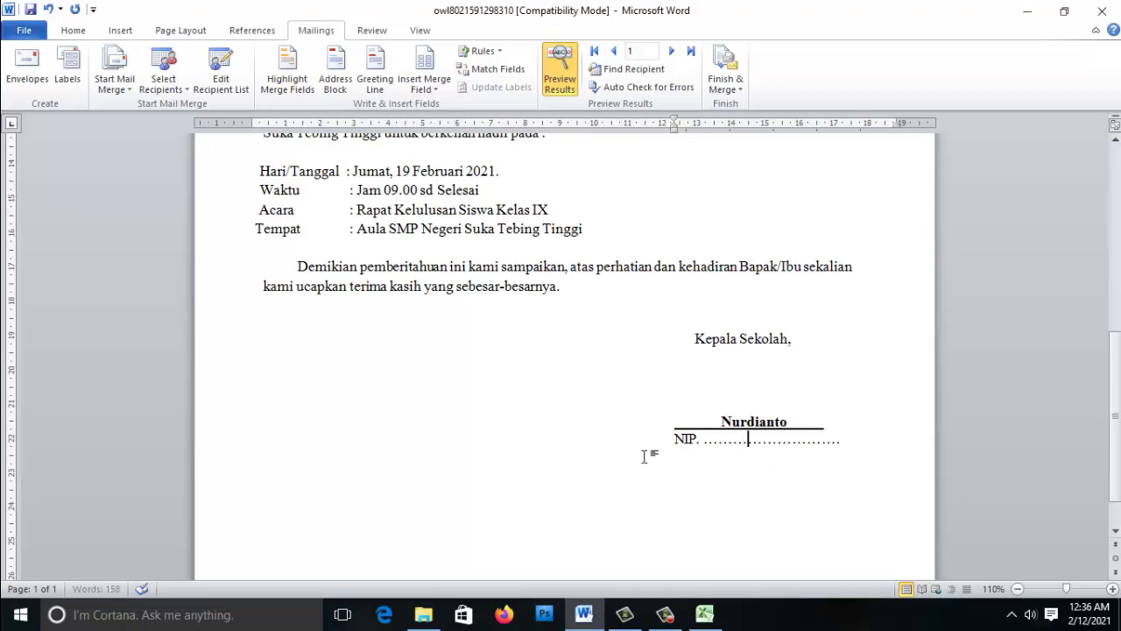
pyautogui.moveTo(675, 440); pyautogui.dragTo(823, 441)
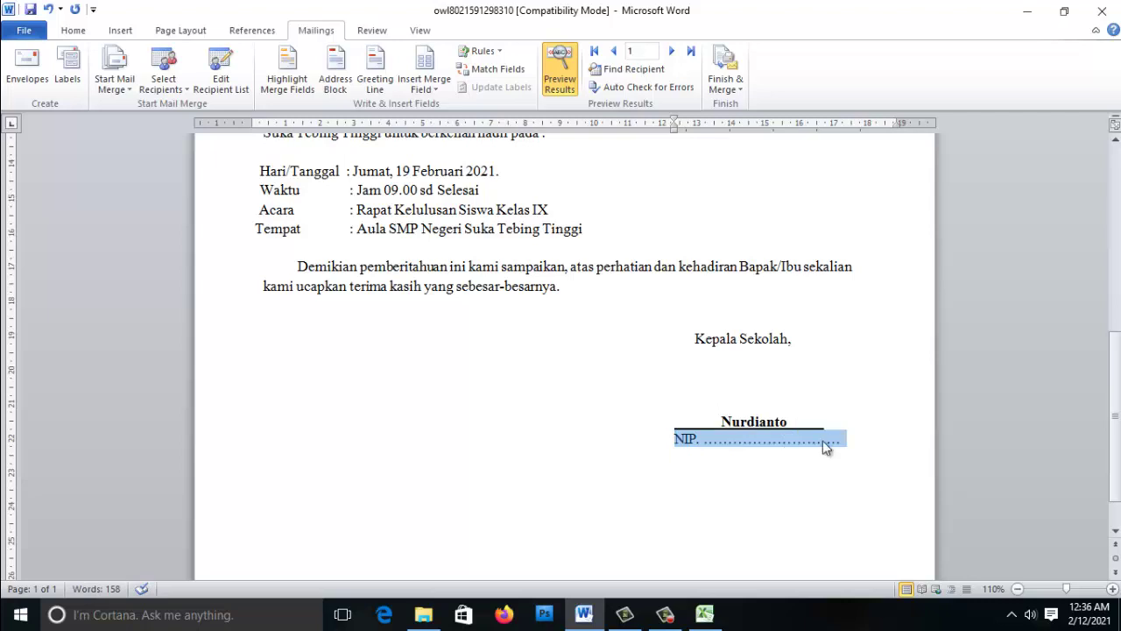
pyautogui.press('BackSpace')
pyautogui.scroll(1, 538, 383)
pyautogui.scroll(-1, 543, 385)
pyautogui.scroll(10, 709, 380)
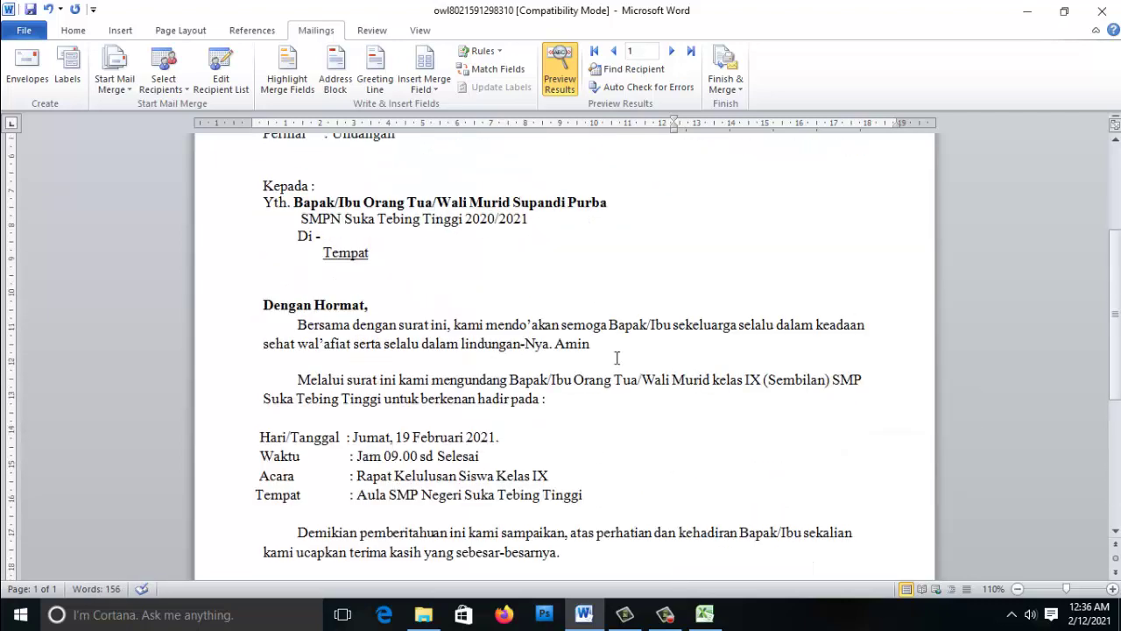
pyautogui.doubleClick(555, 63)
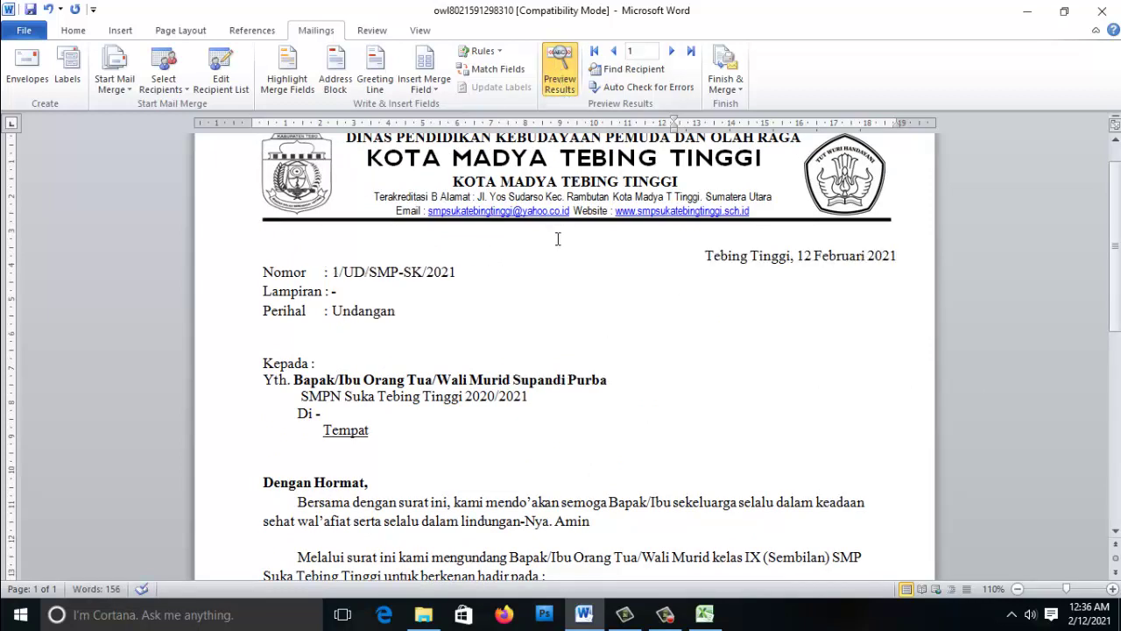
pyautogui.scroll(1, 567, 280)
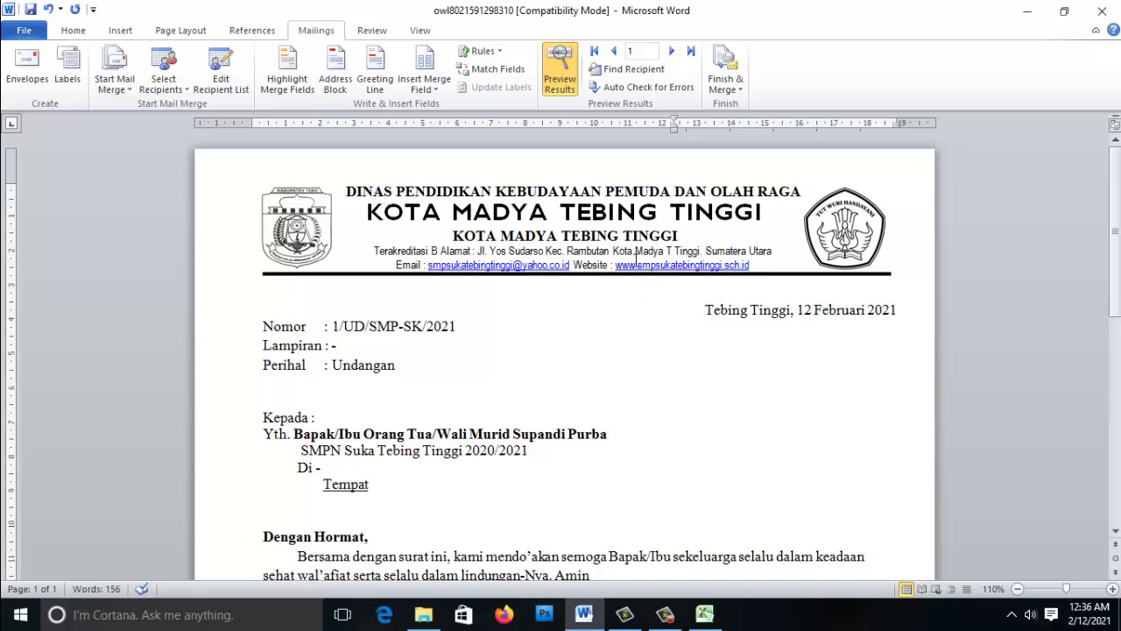
# - Advance the preview to record 2 and check its name, day, date and time in Excel
pyautogui.click(671, 52)
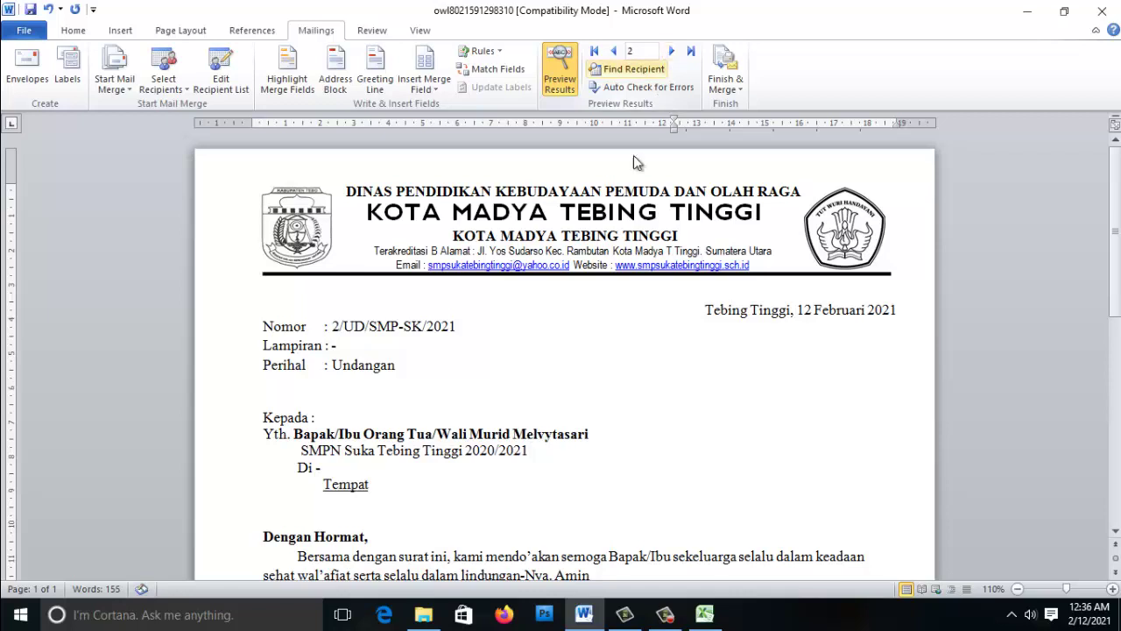
pyautogui.click(704, 613)
pyautogui.click(59, 192)
pyautogui.click(414, 194)
pyautogui.click(464, 194)
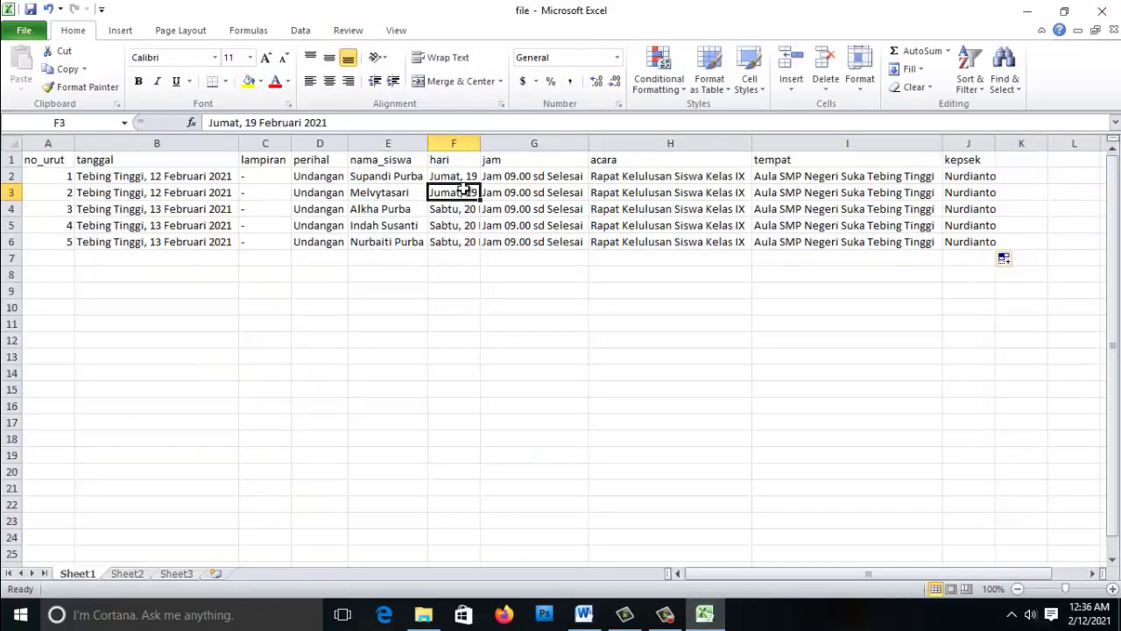
pyautogui.click(505, 196)
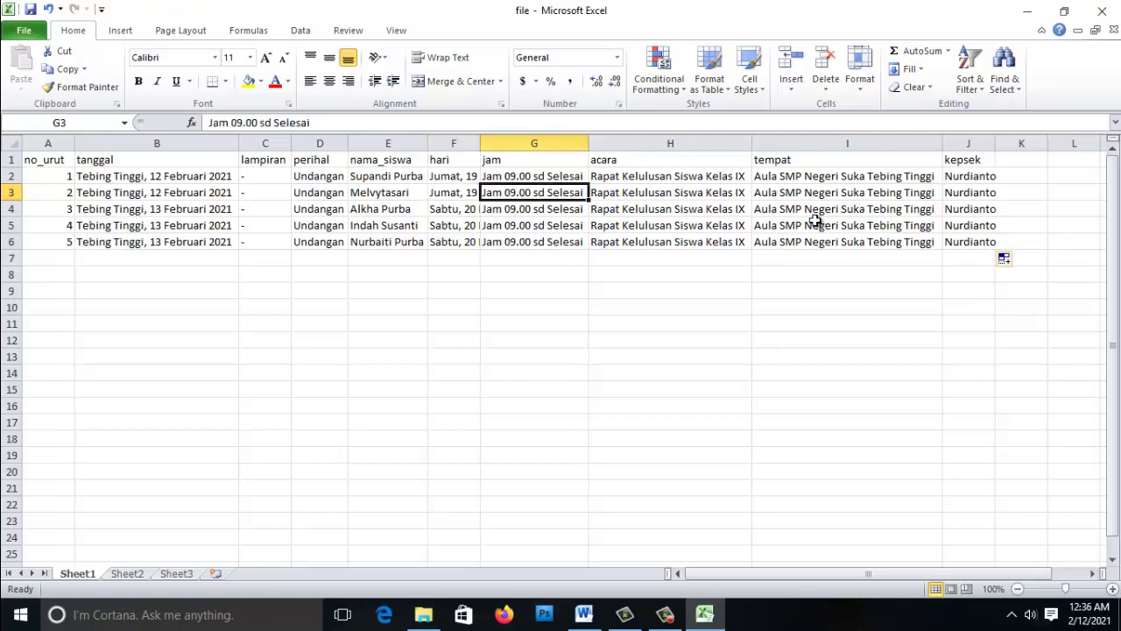
pyautogui.hotkey('alt', 'Tab')
# - Advance the preview to record 3, select its date 13 Februari 2021, and switch to Excel
pyautogui.scroll(-5, 490, 389)
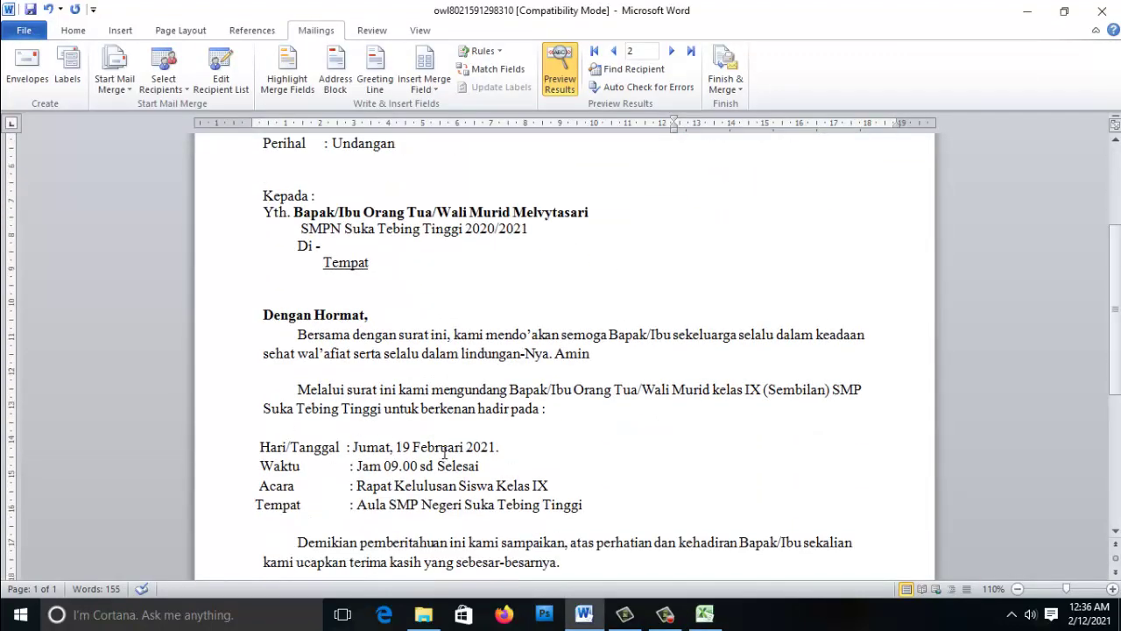
pyautogui.scroll(3, 412, 449)
pyautogui.click(672, 52)
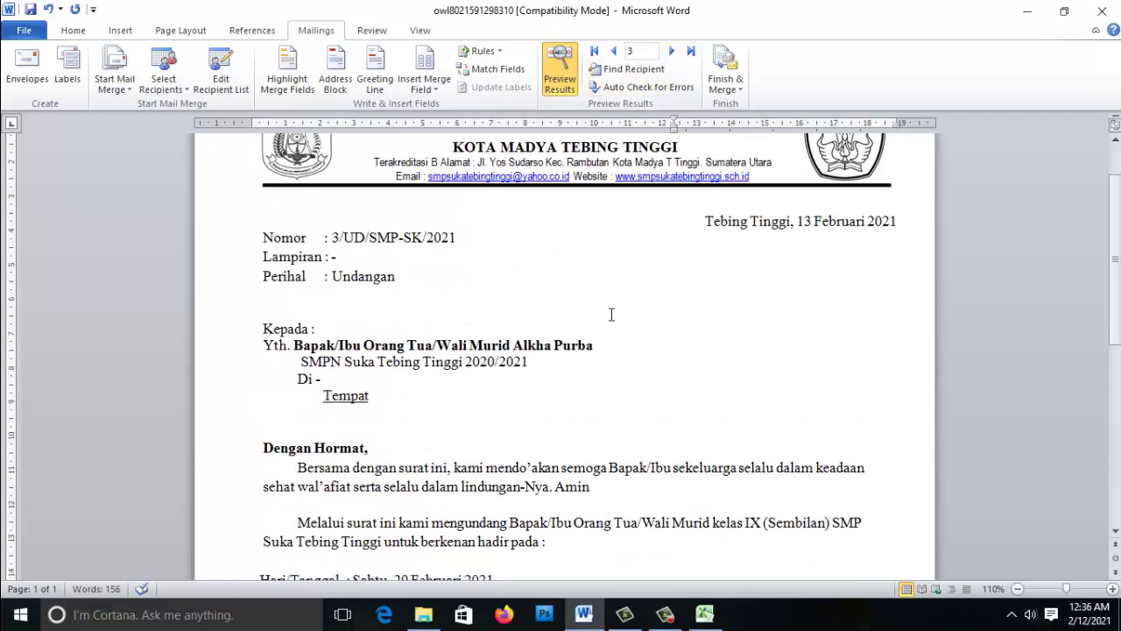
pyautogui.moveTo(702, 225)
pyautogui.mouseDown()
pyautogui.moveTo(895, 224)
pyautogui.moveTo(779, 224)
pyautogui.mouseUp()
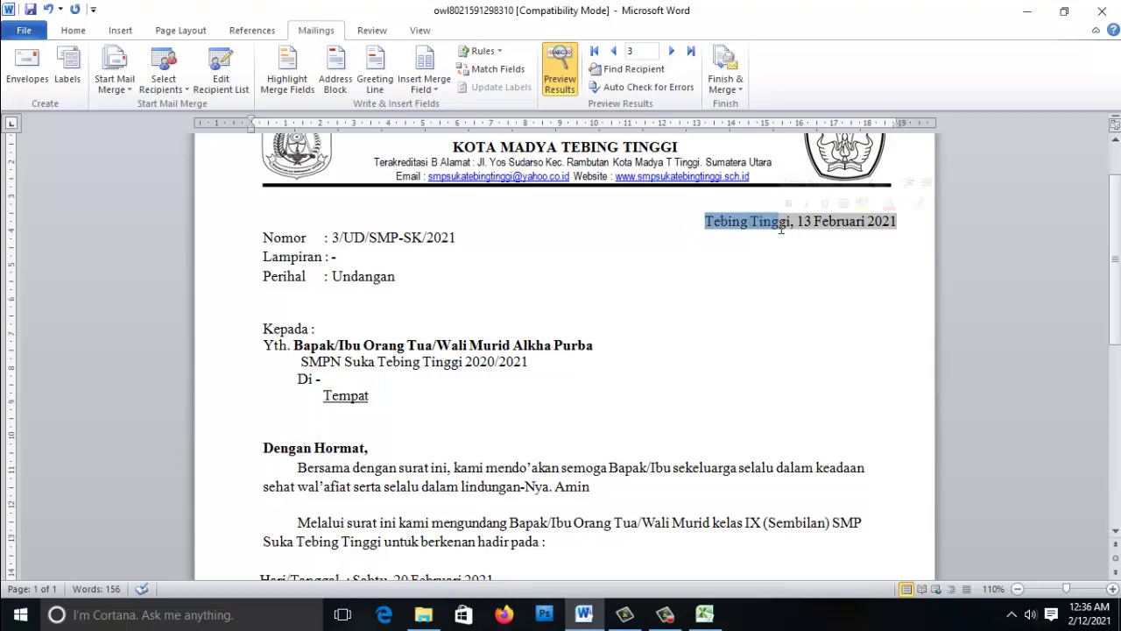
pyautogui.hotkey('alt', 'Tab')
pyautogui.click(263, 274)
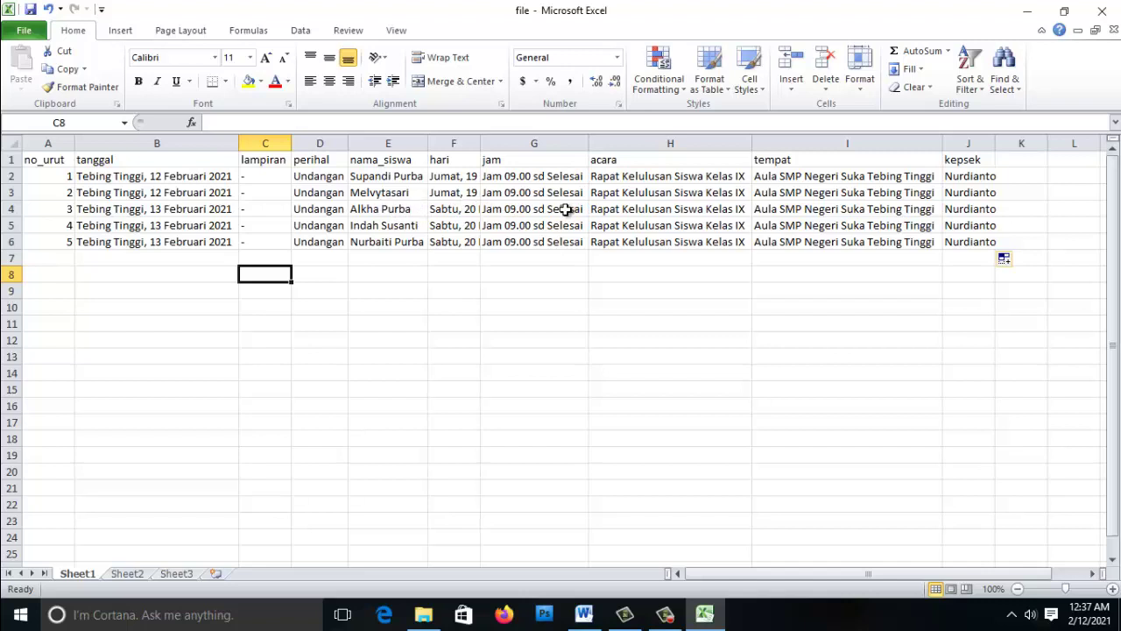
# - Check the third recipient's event, day, date and letter date cells in Excel against the letter
pyautogui.click(675, 211)
pyautogui.click(507, 210)
pyautogui.click(447, 210)
pyautogui.hotkey('alt', 'Tab')
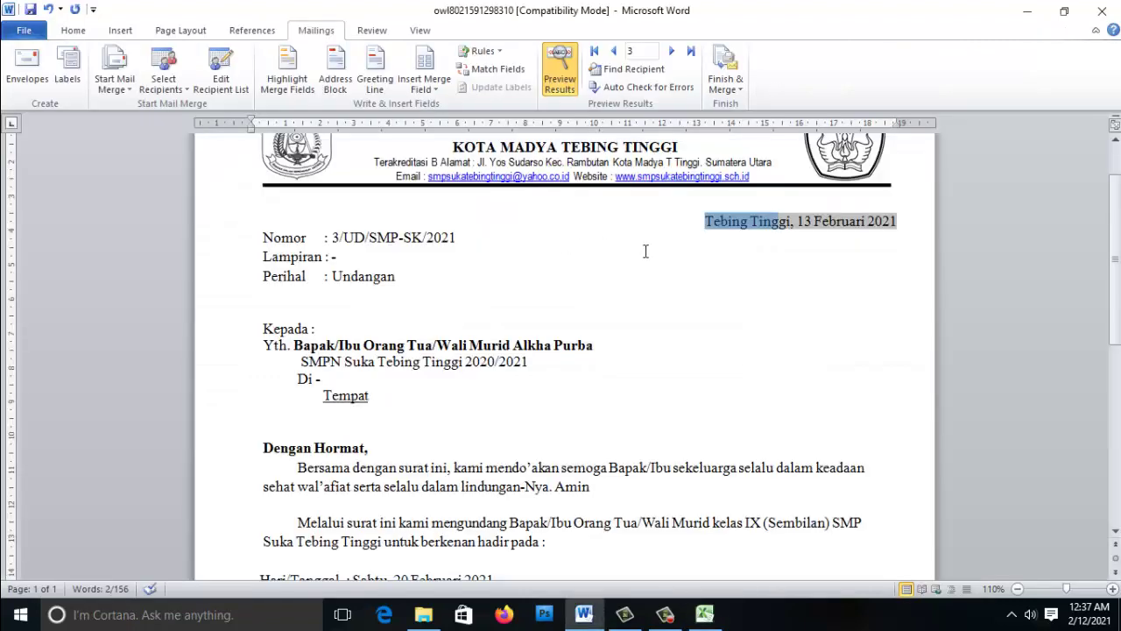
pyautogui.hotkey('alt', 'Tab')
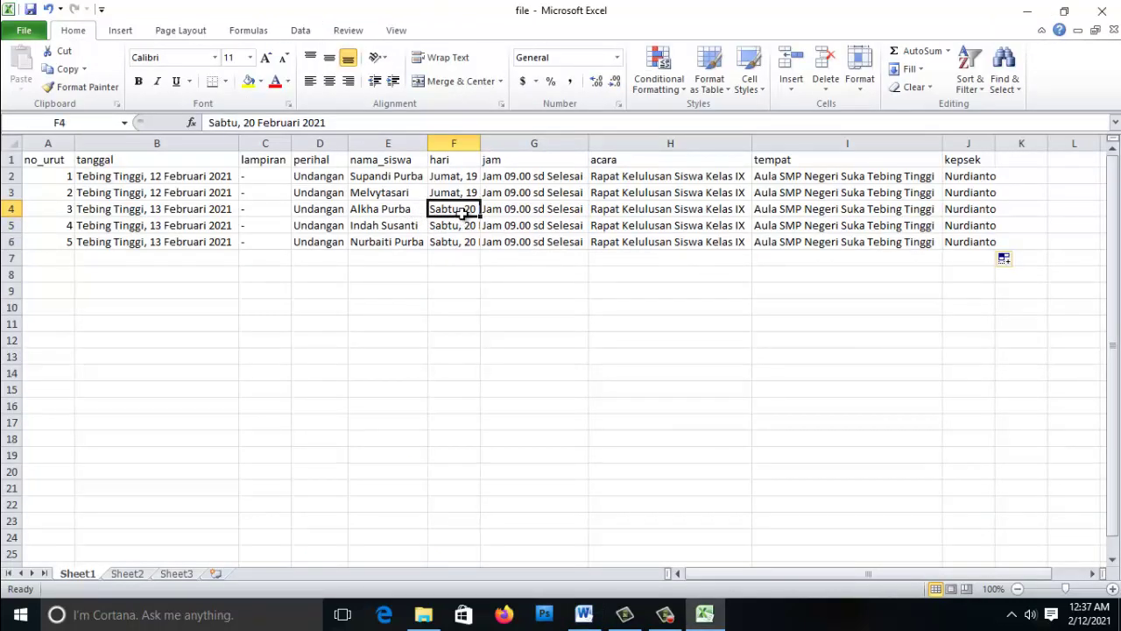
pyautogui.click(144, 212)
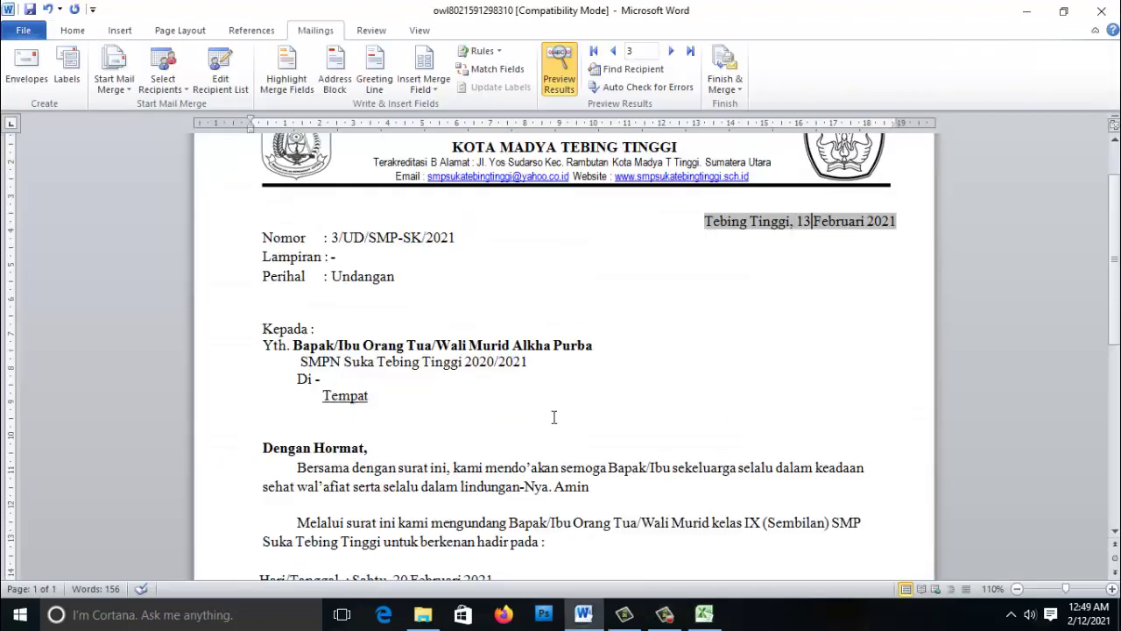
pyautogui.scroll(-3, 555, 417)
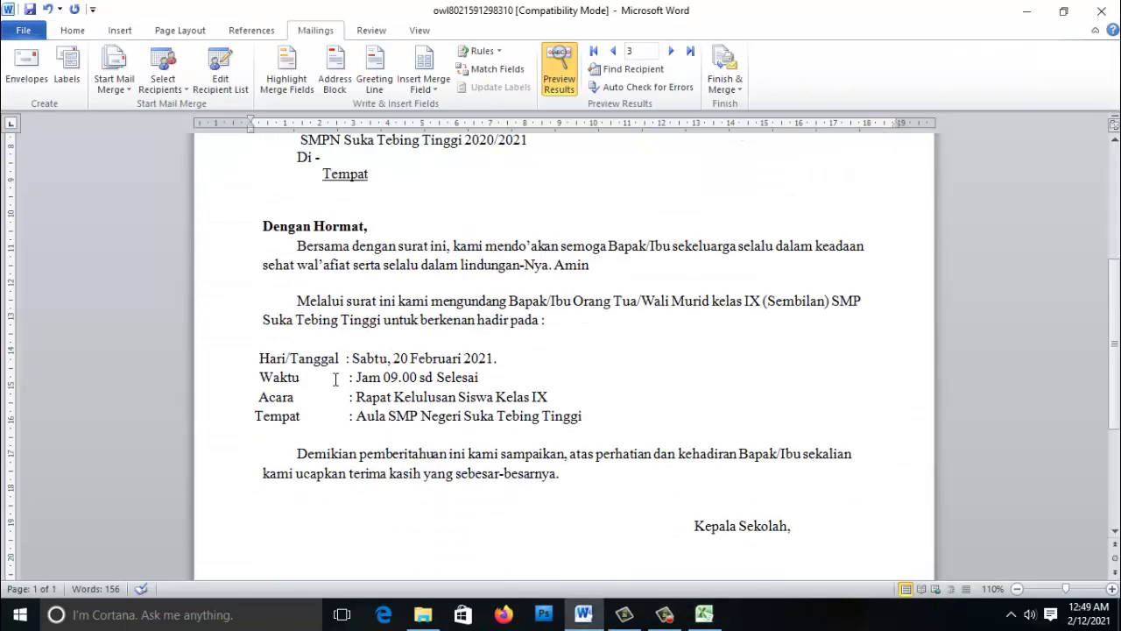
# - Compare the merged Hari/Tanggal with Excel's B4:F6 data, then return to the Word letter
pyautogui.moveTo(352, 361); pyautogui.dragTo(494, 360)
pyautogui.click(704, 614)
pyautogui.click(229, 275)
pyautogui.moveTo(171, 212); pyautogui.dragTo(471, 243)
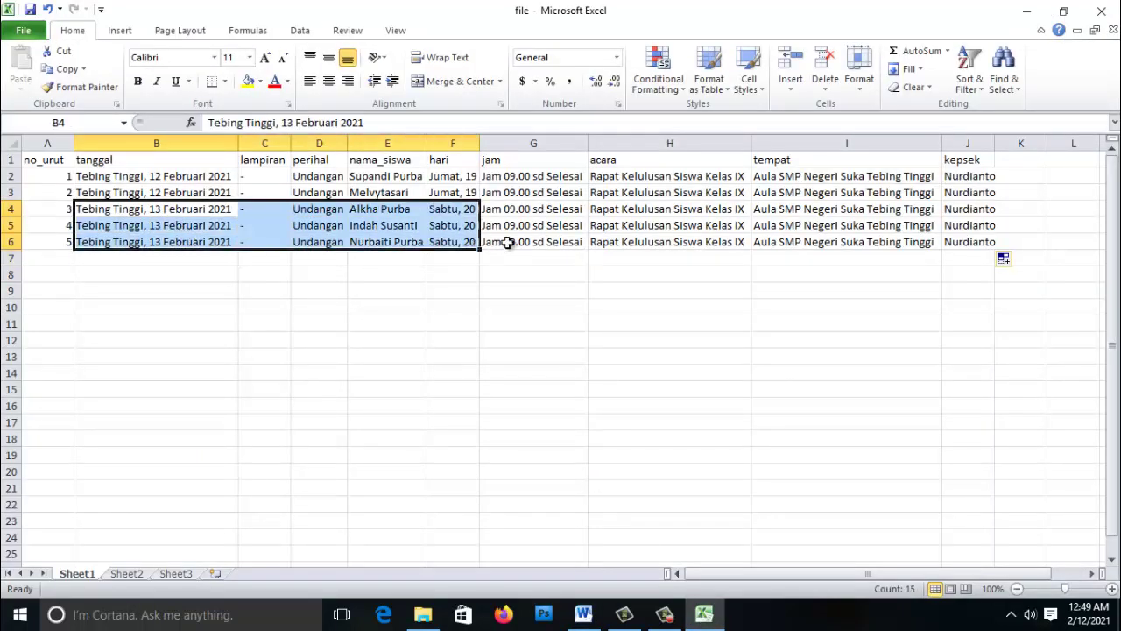
pyautogui.click(501, 243)
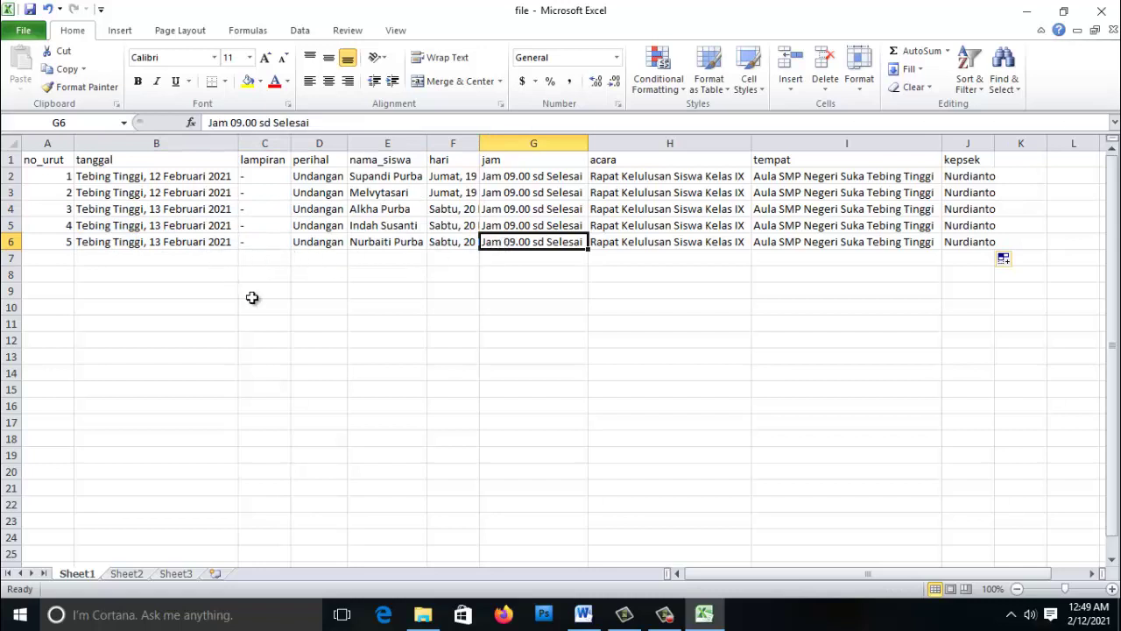
pyautogui.click(583, 614)
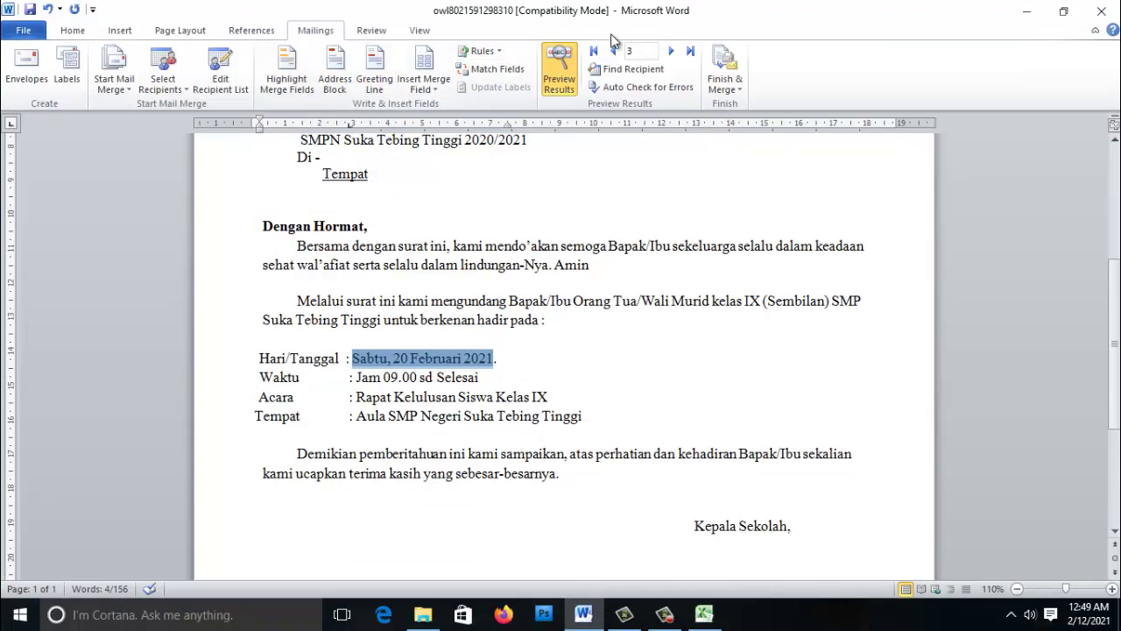
# - Deselect the merged date and return to the letterhead's Nomor line for record 5 (5/UD/SMP-SK/2021)
pyautogui.click(488, 372)
pyautogui.scroll(-3, 493, 373)
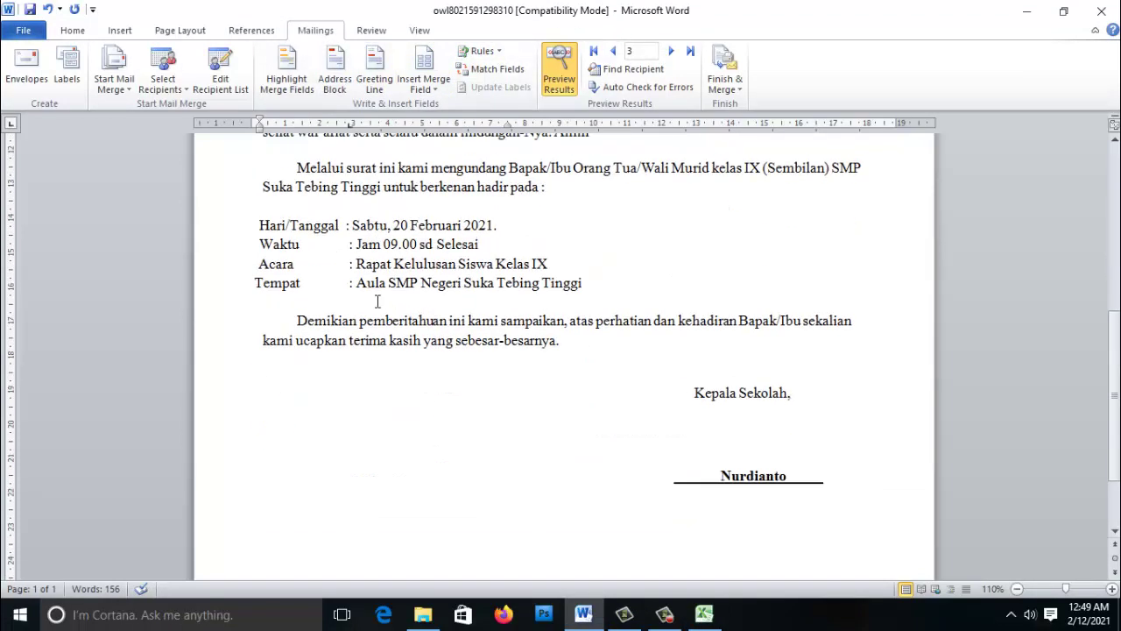
pyautogui.scroll(6, 592, 340)
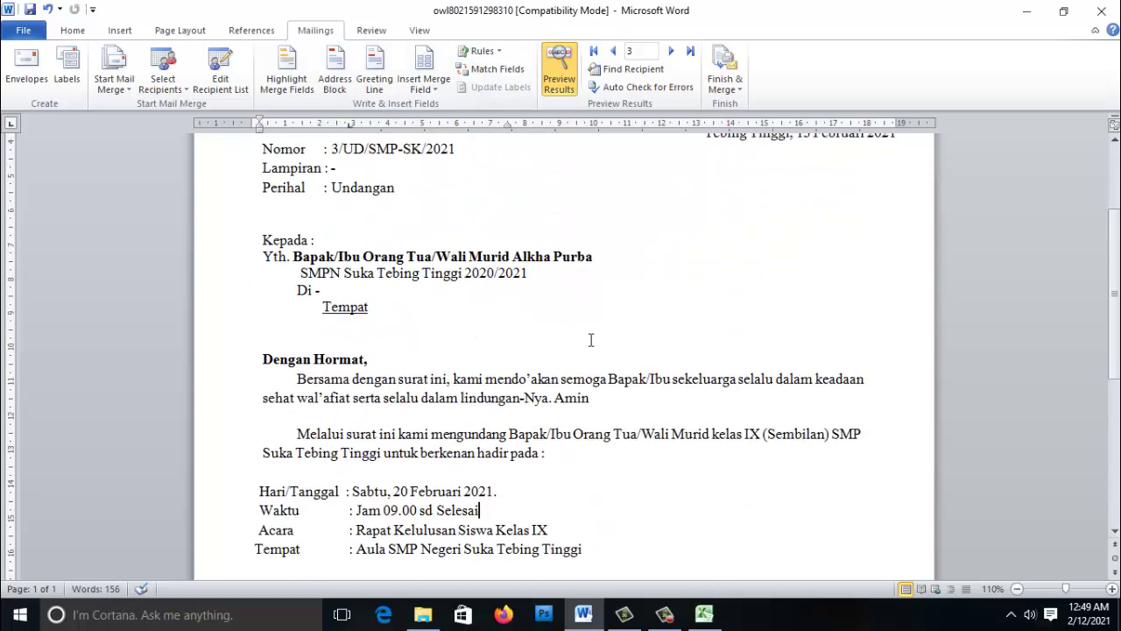
pyautogui.scroll(1, 591, 340)
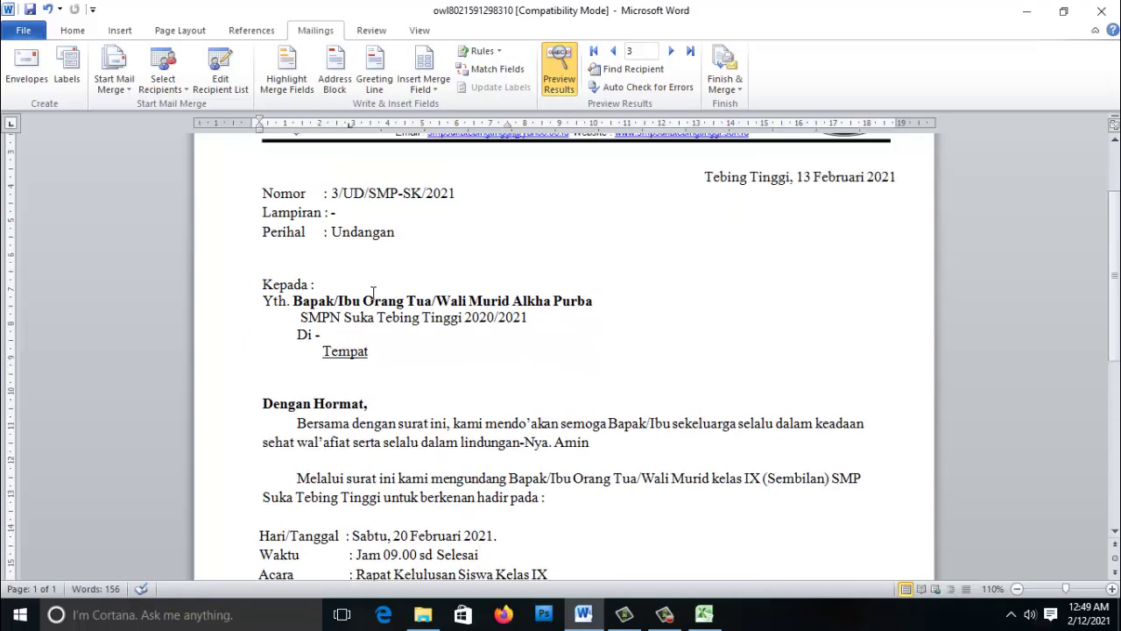
pyautogui.scroll(2, 312, 284)
pyautogui.click(337, 283)
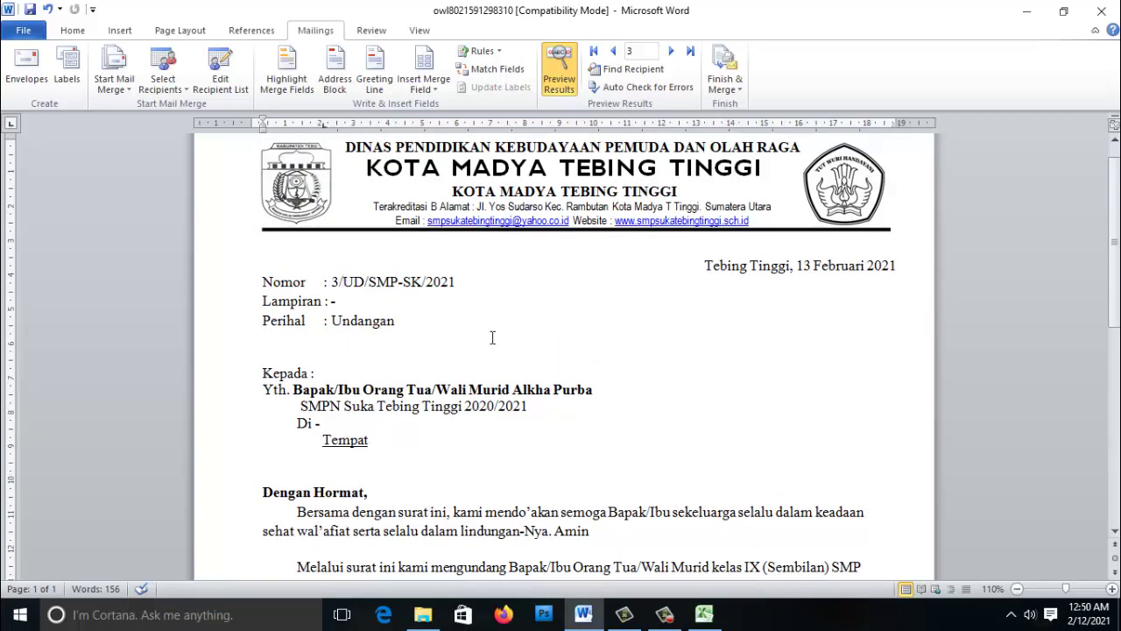
pyautogui.scroll(1, 555, 395)
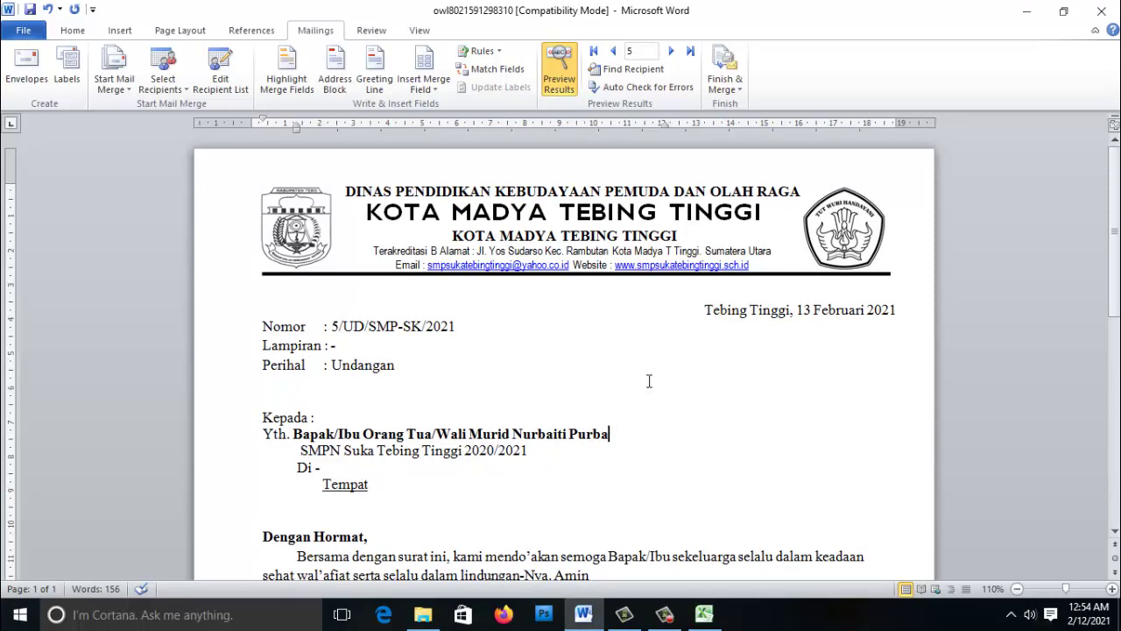
pyautogui.click(725, 87)
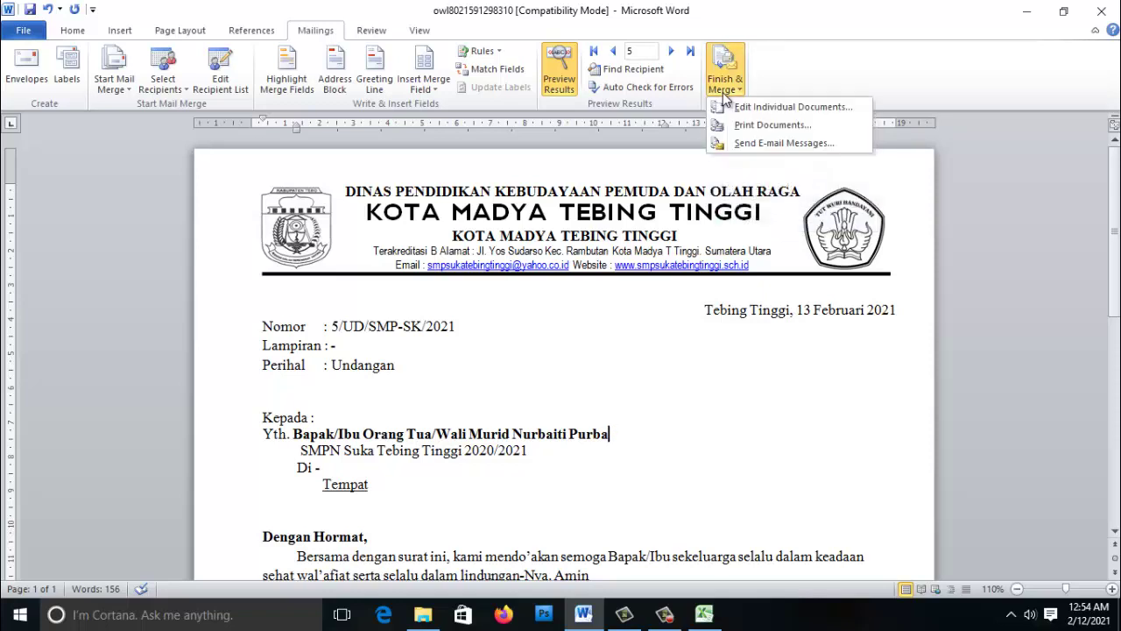
pyautogui.click(759, 127)
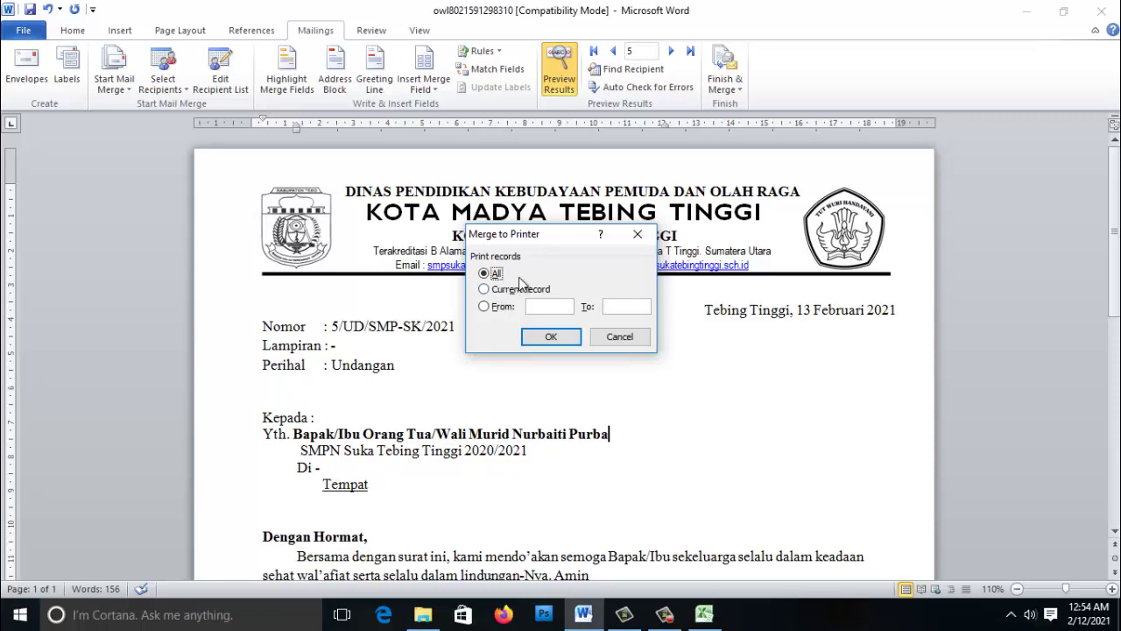
pyautogui.click(484, 289)
pyautogui.click(489, 274)
pyautogui.click(611, 340)
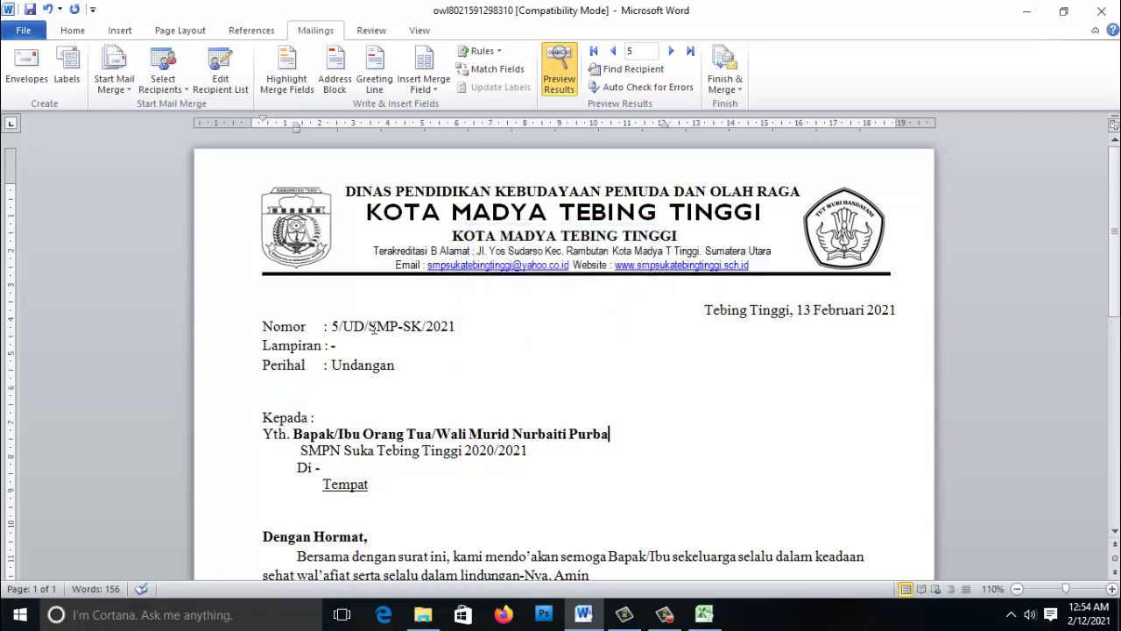
pyautogui.click(614, 51)
pyautogui.click(613, 51)
pyautogui.click(613, 51)
pyautogui.click(613, 50)
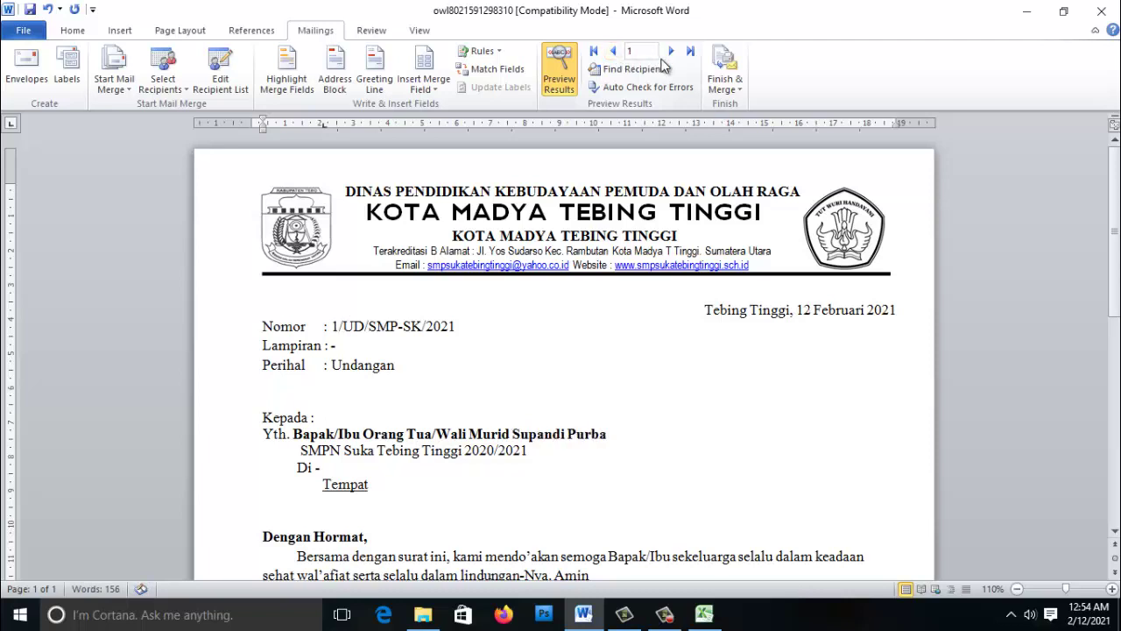
pyautogui.click(671, 51)
pyautogui.click(671, 51)
pyautogui.click(671, 51)
pyautogui.click(671, 51)
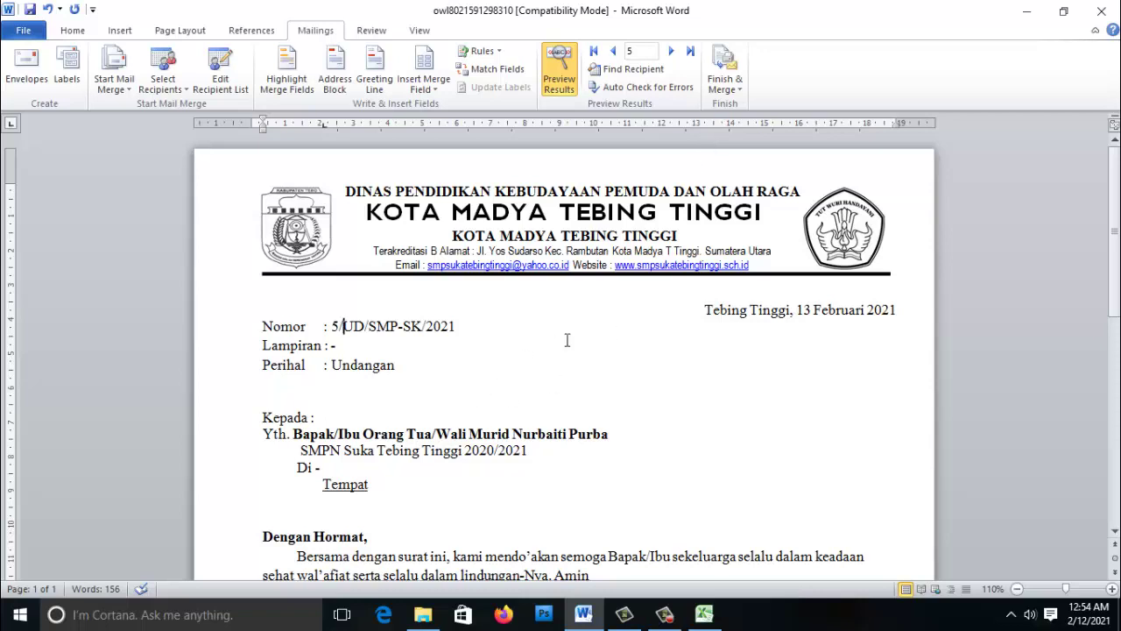
pyautogui.click(730, 98)
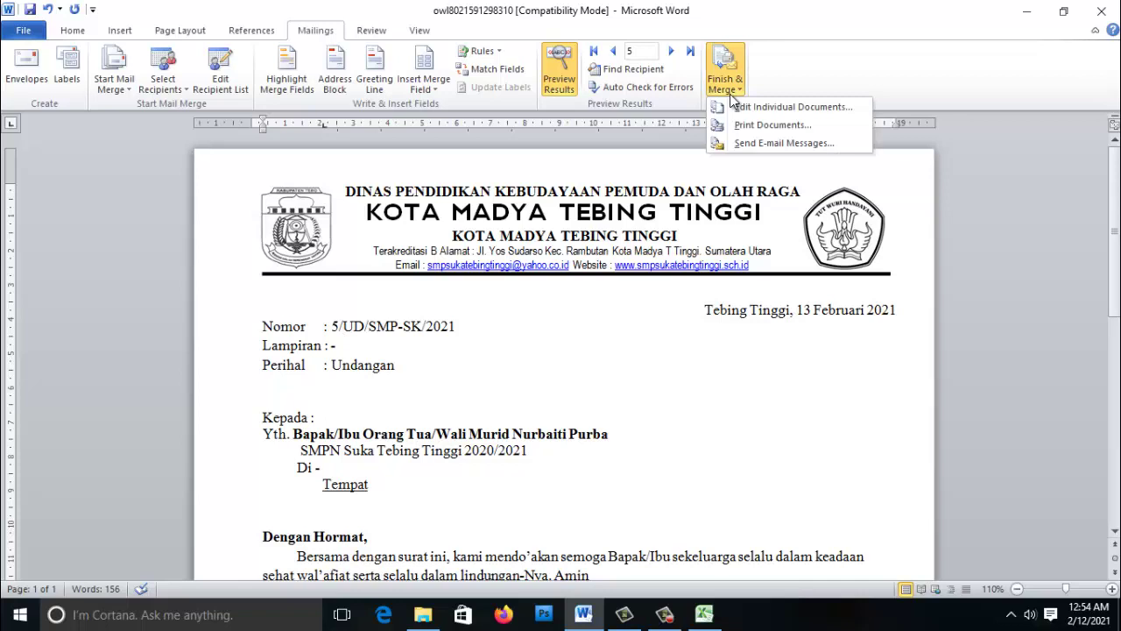
pyautogui.click(759, 124)
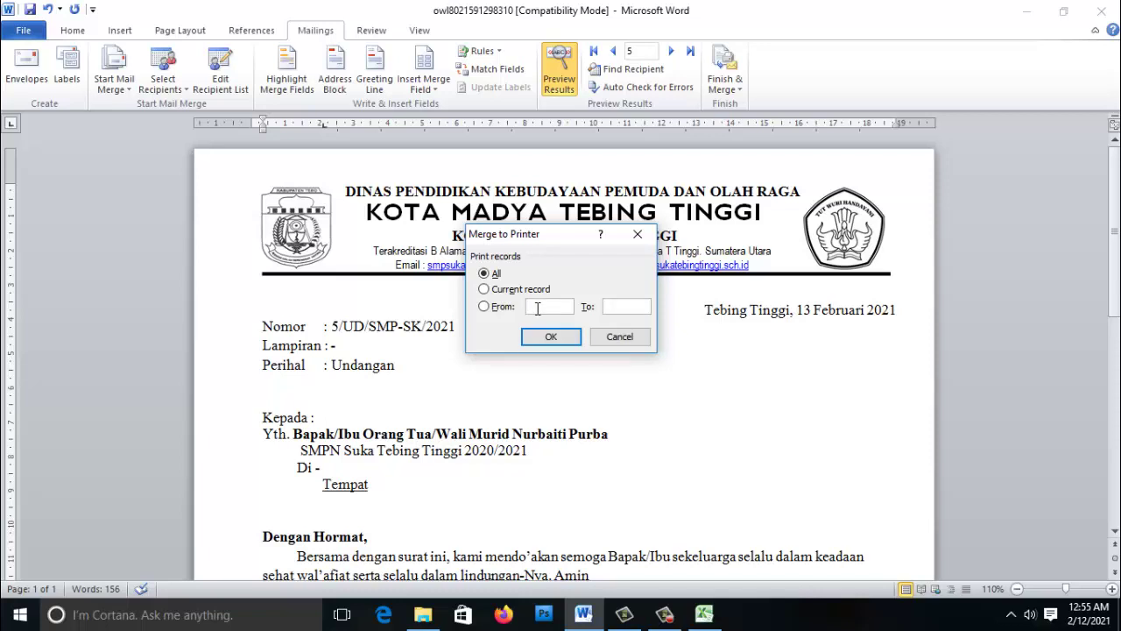
pyautogui.click(538, 307)
pyautogui.write('1')
pyautogui.click(618, 305)
pyautogui.write('3')
pyautogui.doubleClick(606, 307)
pyautogui.write('5')
pyautogui.click(483, 307)
pyautogui.write('1')
pyautogui.click(622, 306)
pyautogui.write('3')
pyautogui.click(617, 338)
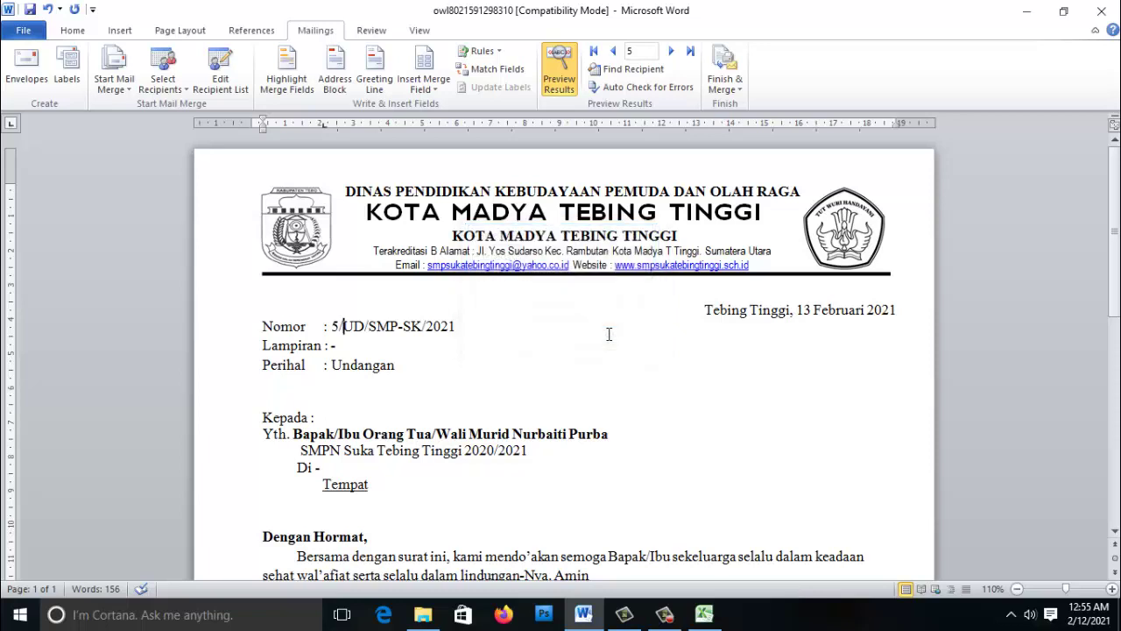